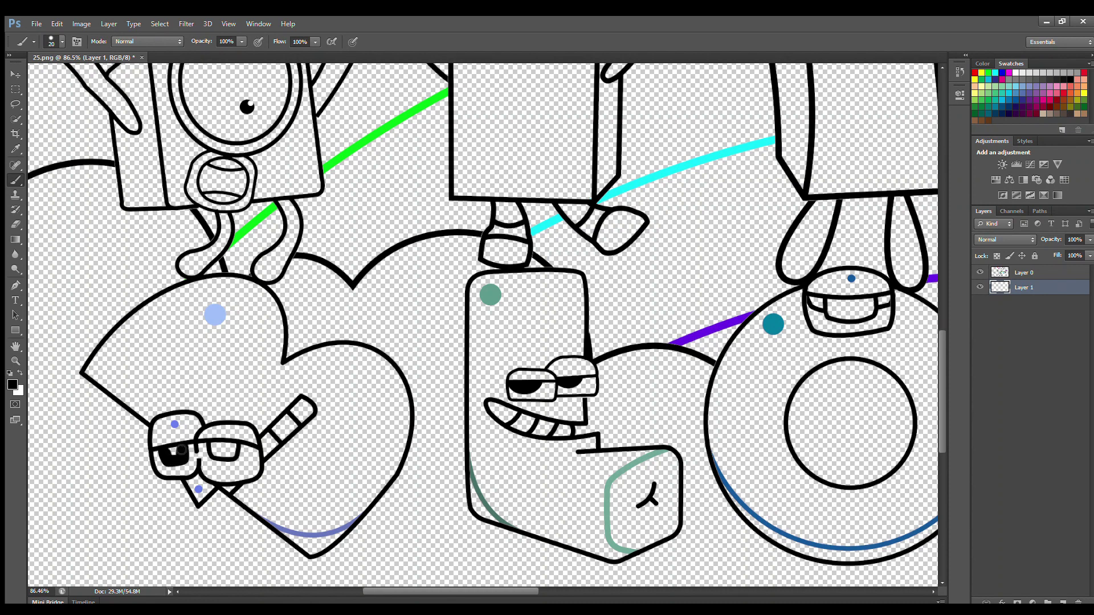
Step: Fill the heart-shaped B's pupils with black and its lower tip with the blue-violet shading colour on Layer 1
left_click_drag(213, 446, 234, 449)
left_click(349, 530, "alt")
left_click_drag(280, 532, 308, 548)
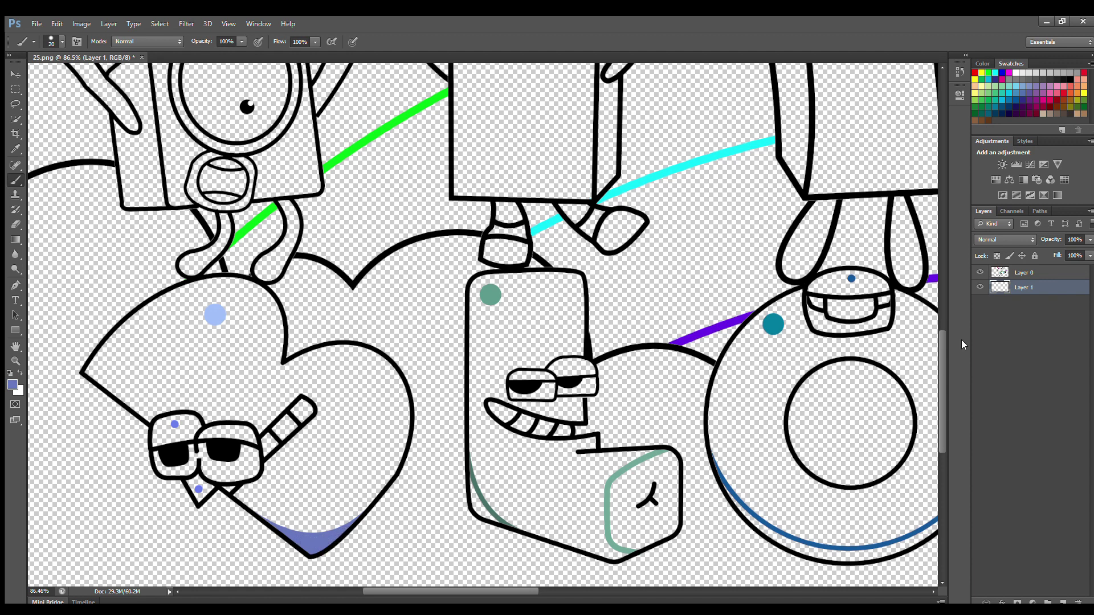
Step: Add a layer and paint the heart-shaped B's eyelids and beak blue, with white in its eyes and teeth
left_click(1061, 601)
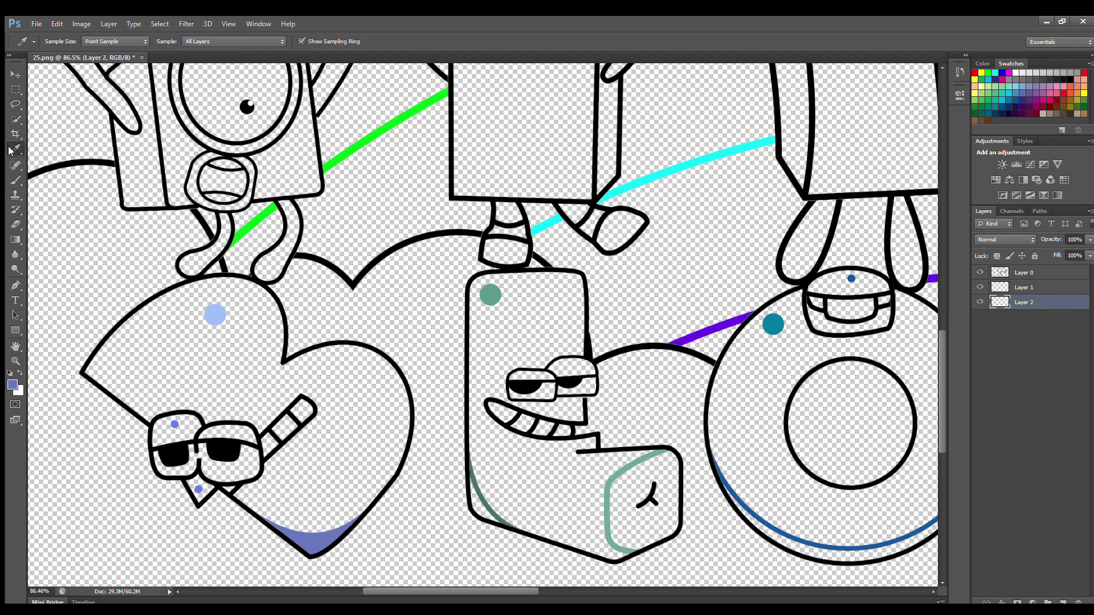
mouse_move(164, 442)
left_mouse_down()
mouse_move(253, 441)
mouse_move(251, 431)
mouse_move(168, 435)
left_mouse_up()
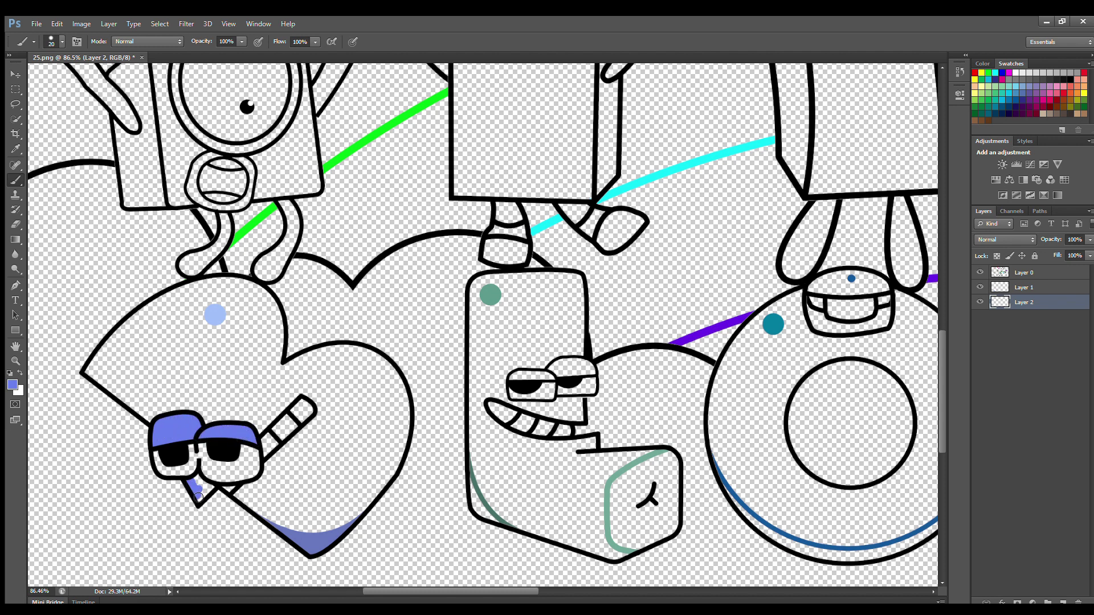
left_click(1016, 73)
mouse_move(170, 456)
left_mouse_down()
mouse_move(187, 473)
mouse_move(201, 447)
mouse_move(203, 457)
mouse_move(160, 457)
mouse_move(185, 473)
mouse_move(194, 452)
mouse_move(236, 451)
mouse_move(257, 470)
mouse_move(239, 478)
mouse_move(218, 481)
mouse_move(214, 470)
mouse_move(272, 441)
mouse_move(302, 408)
mouse_move(271, 450)
left_mouse_up()
left_click(15, 148)
left_click(242, 432)
key("b")
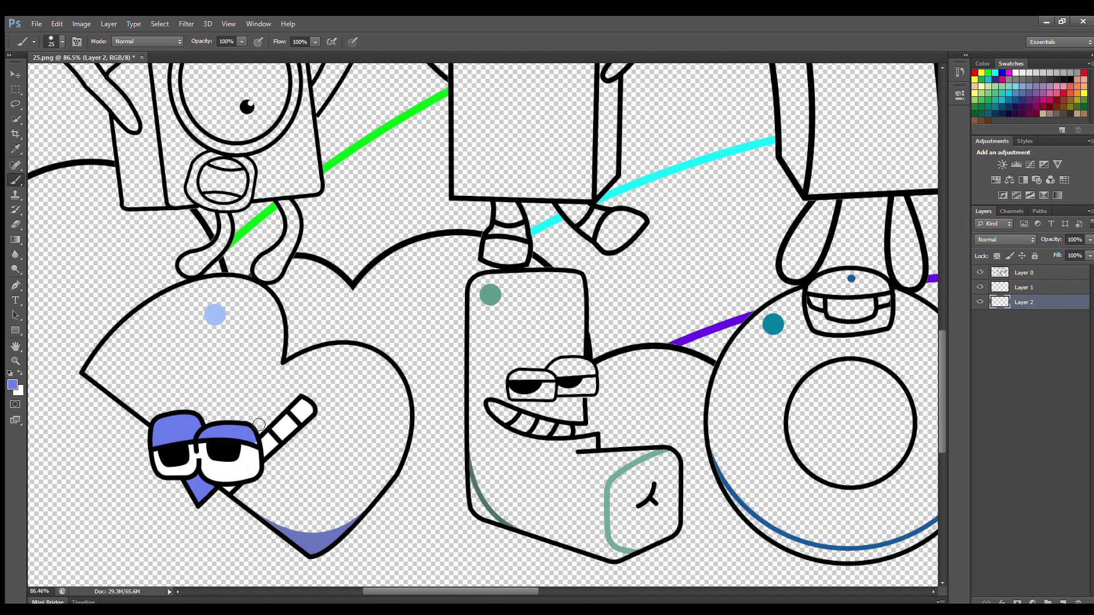
Step: Add another layer below the others and fill the heart-shaped B's body with the sampled light blue
left_click(1063, 602)
left_click_drag(1037, 302, 1037, 324)
left_click(16, 149)
left_click(215, 315)
key("b")
key("bracketright")
key("bracketright")
mouse_move(100, 373)
left_mouse_down()
mouse_move(153, 314)
mouse_move(197, 291)
mouse_move(249, 290)
mouse_move(276, 315)
mouse_move(281, 364)
mouse_move(350, 356)
mouse_move(390, 374)
mouse_move(408, 414)
mouse_move(401, 454)
mouse_move(367, 505)
mouse_move(321, 532)
mouse_move(265, 515)
mouse_move(102, 378)
mouse_move(267, 320)
mouse_move(208, 328)
mouse_move(195, 424)
mouse_move(278, 504)
mouse_move(360, 511)
mouse_move(385, 389)
mouse_move(272, 358)
mouse_move(149, 376)
mouse_move(269, 452)
mouse_move(358, 479)
mouse_move(301, 426)
mouse_move(321, 453)
left_mouse_up()
key("bracketright")
key("bracketright")
key("bracketright")
Step: Paint the L's eyes and teeth white on Layer 2
left_click_drag(442, 593, 489, 593)
left_click(1024, 302)
left_click(1023, 76)
key("bracketleft")
key("bracketleft")
key("bracketleft")
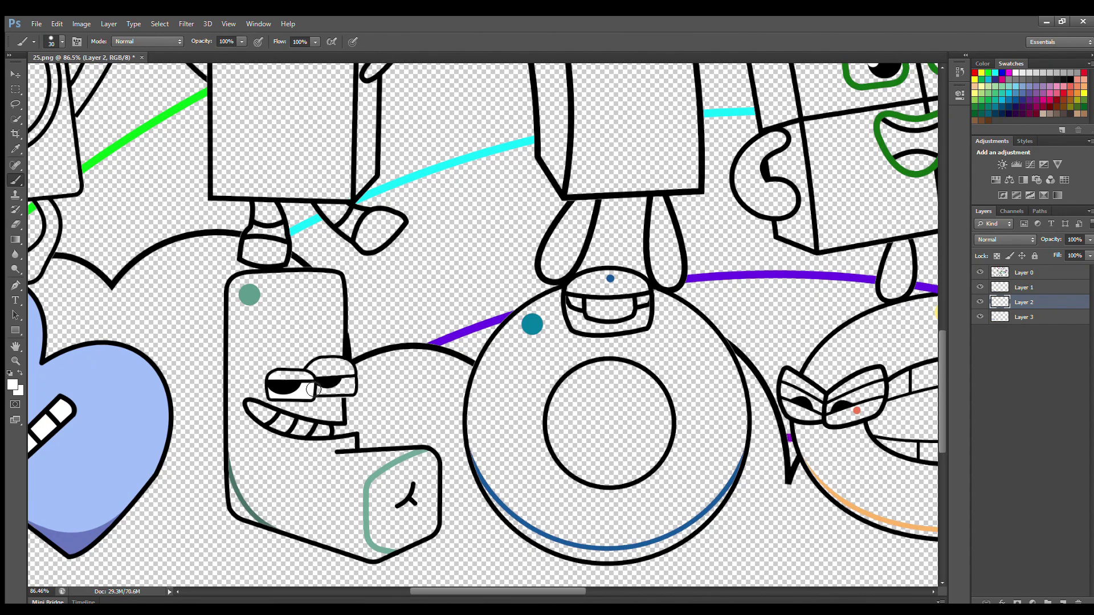
left_click_drag(338, 392, 350, 389)
left_click_drag(253, 409, 325, 434)
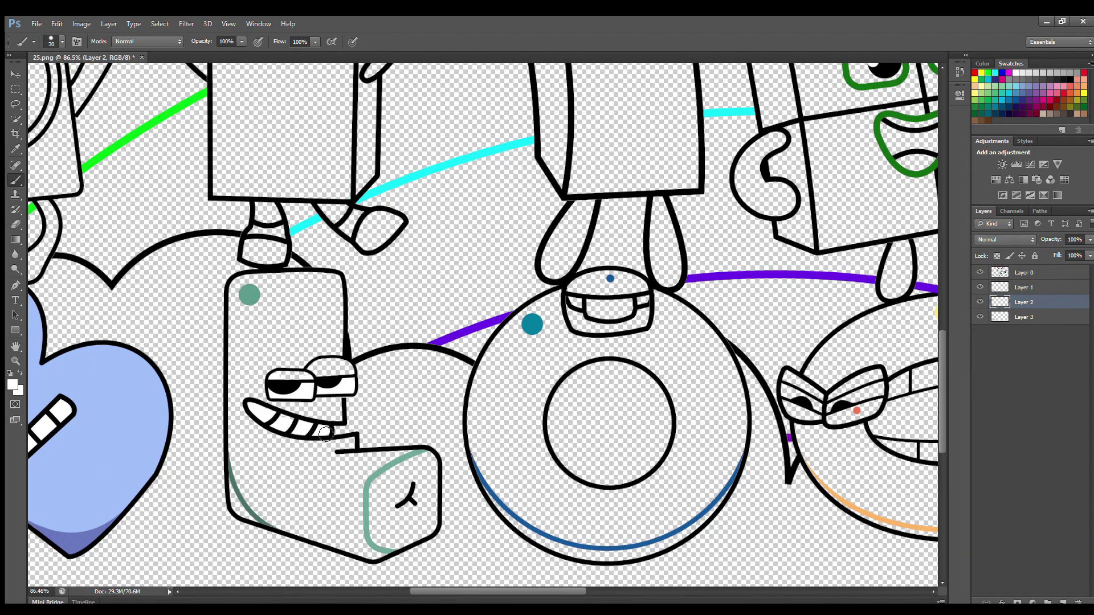
Step: Paint the L's eyelids and lower corner shading dark green, and fill its nose with the sampled green
left_click(249, 295, "alt")
mouse_move(317, 366)
left_mouse_down()
mouse_move(351, 367)
mouse_move(344, 374)
left_mouse_up()
left_click_drag(231, 487, 238, 511)
left_click(249, 295, "alt")
key("bracketright")
key("bracketright")
mouse_move(375, 484)
left_mouse_down()
mouse_move(390, 545)
mouse_move(379, 531)
mouse_move(428, 536)
mouse_move(431, 460)
mouse_move(391, 484)
mouse_move(416, 468)
mouse_move(428, 489)
mouse_move(401, 535)
left_mouse_up()
Step: Fill the L's body with the sampled green on Layer 3
left_click(1020, 317)
left_click(248, 296, "alt")
mouse_move(245, 281)
left_mouse_down()
mouse_move(236, 444)
mouse_move(248, 492)
mouse_move(285, 528)
mouse_move(387, 552)
left_mouse_up()
mouse_move(409, 458)
left_mouse_down()
mouse_move(359, 461)
mouse_move(326, 427)
mouse_move(340, 412)
mouse_move(341, 291)
mouse_move(254, 283)
mouse_move(318, 283)
mouse_move(252, 313)
mouse_move(330, 297)
mouse_move(260, 339)
mouse_move(289, 395)
mouse_move(326, 413)
mouse_move(262, 414)
mouse_move(272, 445)
mouse_move(361, 473)
mouse_move(361, 542)
mouse_move(267, 474)
mouse_move(342, 511)
mouse_move(359, 485)
left_mouse_up()
key("bracketright")
Step: Fill the O's pupil with black on Layer 1
left_click_drag(544, 591, 563, 591)
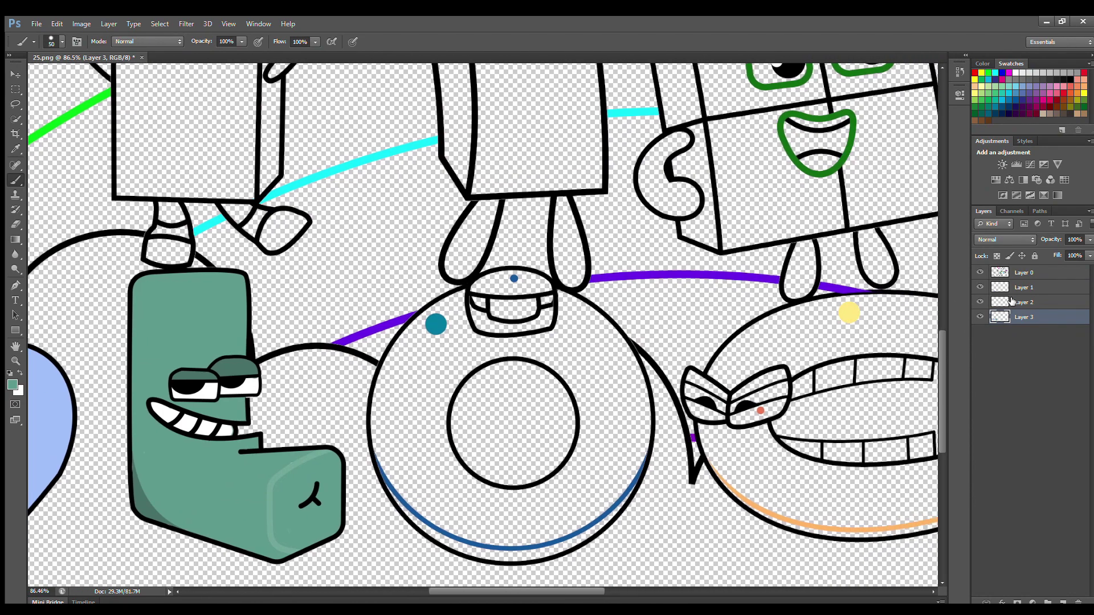
left_click(1028, 288)
left_click(1072, 81)
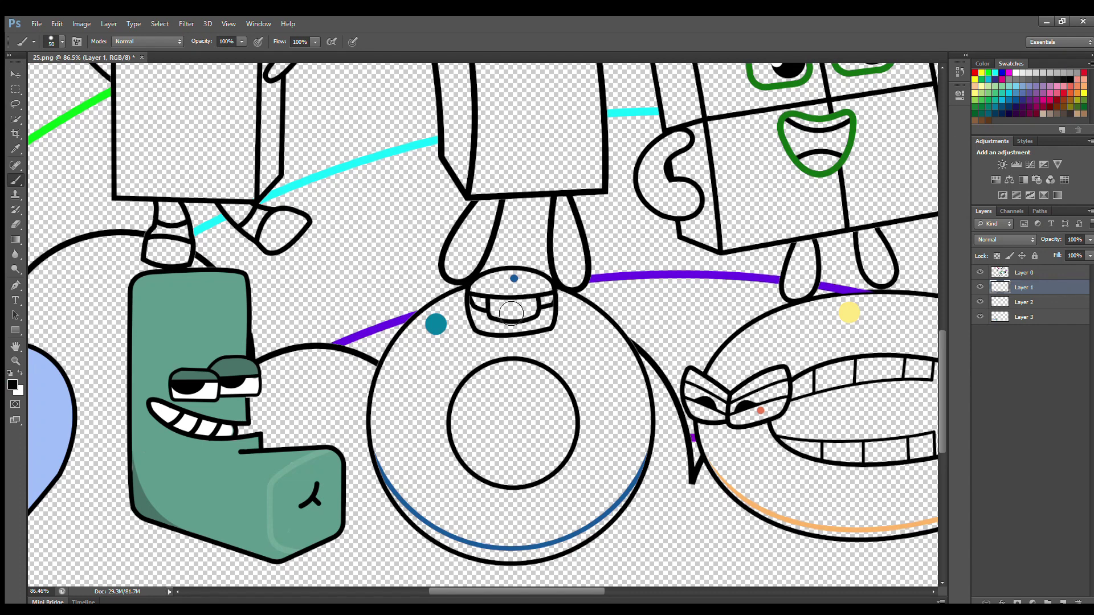
mouse_move(496, 306)
left_mouse_down()
mouse_move(534, 306)
mouse_move(502, 309)
left_mouse_up()
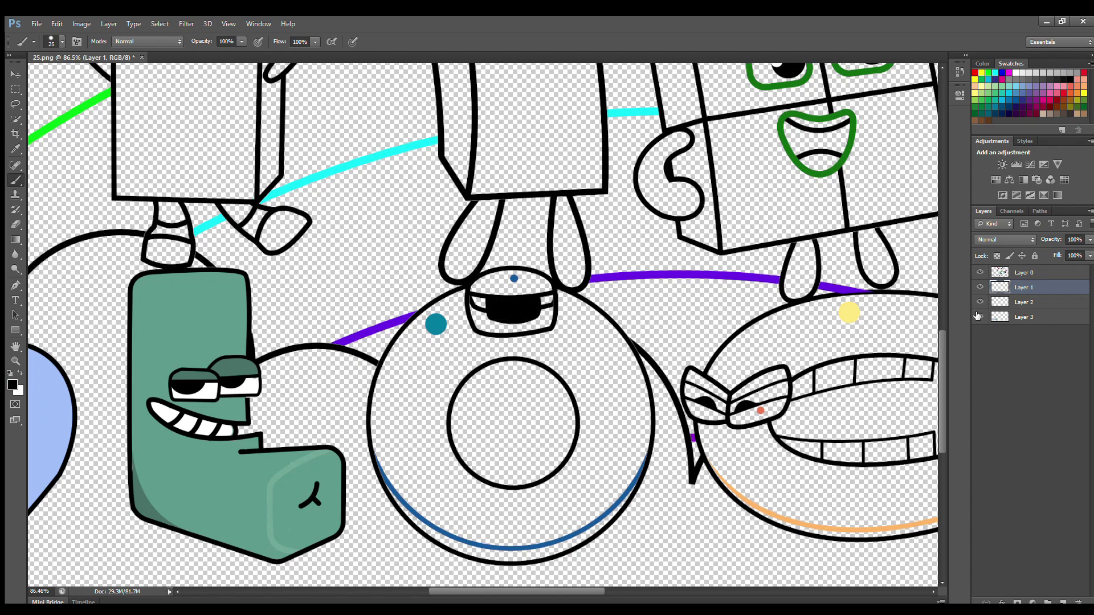
Step: Paint the O's eyelid dark blue and the iris areas beside its pupil teal on Layer 2
left_click(1024, 302)
left_click(514, 279, "alt")
mouse_move(473, 288)
left_mouse_down()
mouse_move(519, 277)
mouse_move(543, 291)
mouse_move(480, 290)
mouse_move(547, 289)
mouse_move(483, 304)
left_mouse_up()
left_click(436, 324, "alt")
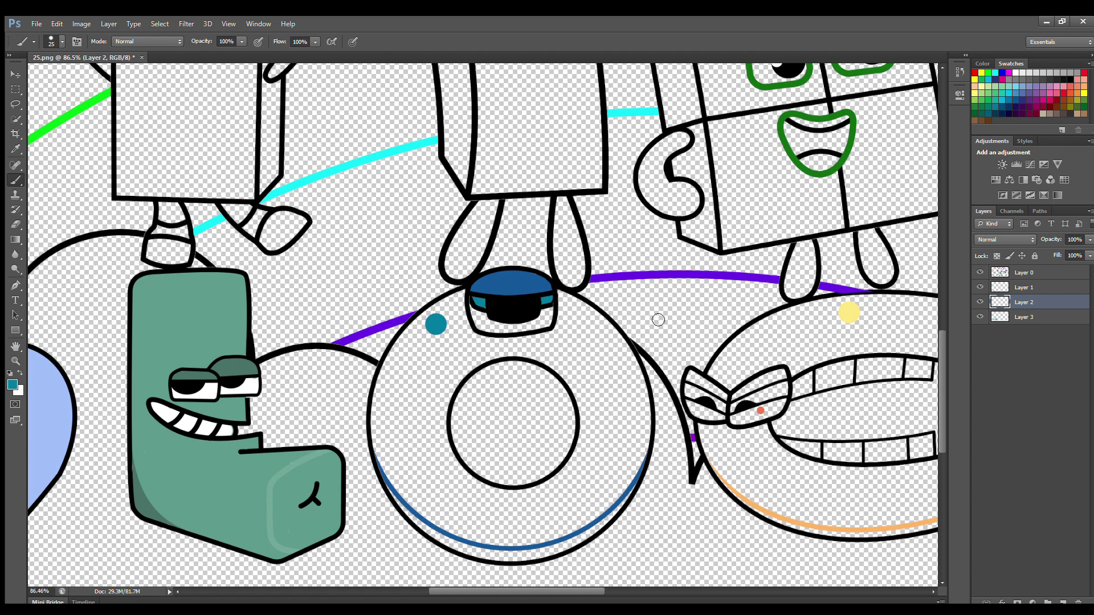
Step: On Layer 3, paint the lower part of the O's eye white and fill its bottom crescent shading dark blue
left_click(1031, 318)
mouse_move(476, 312)
left_mouse_down()
mouse_move(516, 327)
mouse_move(532, 320)
left_mouse_up()
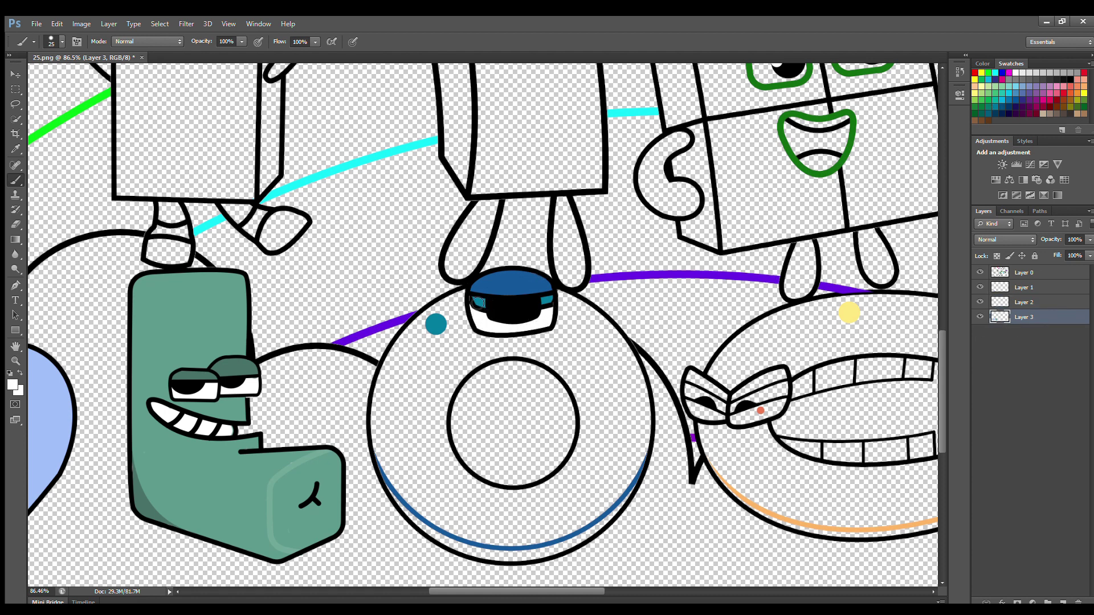
left_click(399, 503, "alt")
mouse_move(422, 525)
left_mouse_down()
mouse_move(475, 556)
mouse_move(569, 545)
left_mouse_up()
key("bracketleft")
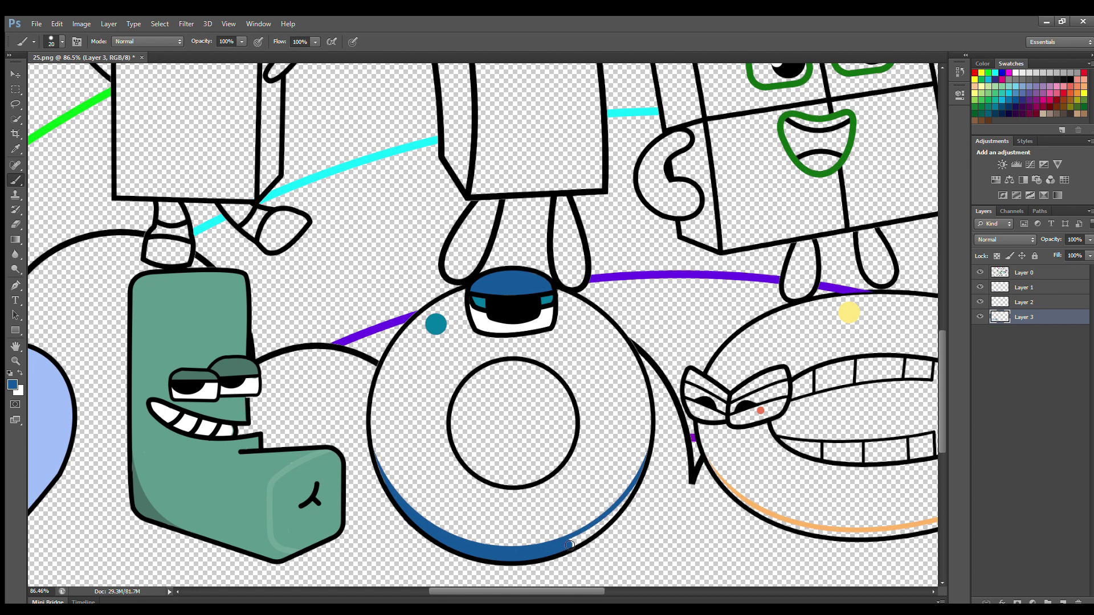
Step: Add a new layer and fill the O's ring with the sampled teal
left_click(1063, 601)
left_click(435, 324, "alt")
key("bracketright")
key("bracketright")
key("bracketright")
mouse_move(470, 298)
left_mouse_down()
mouse_move(419, 337)
mouse_move(389, 383)
mouse_move(388, 468)
left_mouse_up()
mouse_move(561, 305)
left_mouse_down()
mouse_move(623, 352)
mouse_move(643, 394)
mouse_move(634, 455)
left_mouse_up()
mouse_move(466, 365)
left_mouse_down()
mouse_move(445, 433)
mouse_move(467, 489)
mouse_move(552, 496)
mouse_move(592, 450)
mouse_move(569, 374)
mouse_move(441, 339)
mouse_move(433, 484)
mouse_move(602, 382)
mouse_move(401, 439)
mouse_move(444, 519)
mouse_move(626, 507)
mouse_move(579, 329)
left_mouse_up()
key("bracketright")
key("bracketright")
key("bracketright")
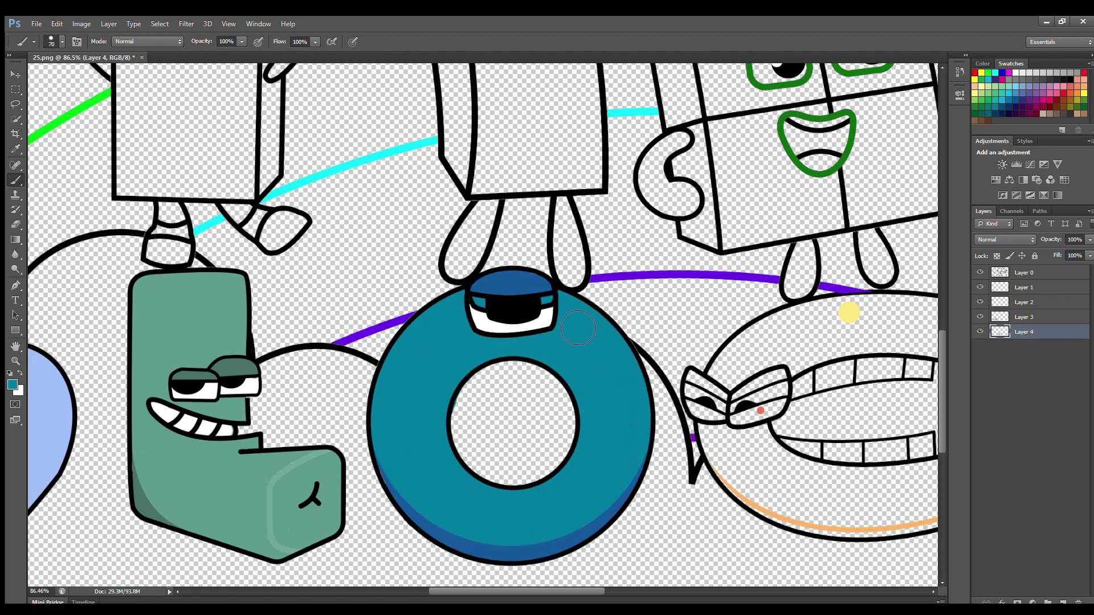
Step: Paint the C's upper and lower eyelids with the sampled orange-red on Layer 1
scroll(505, 582, "right", 10)
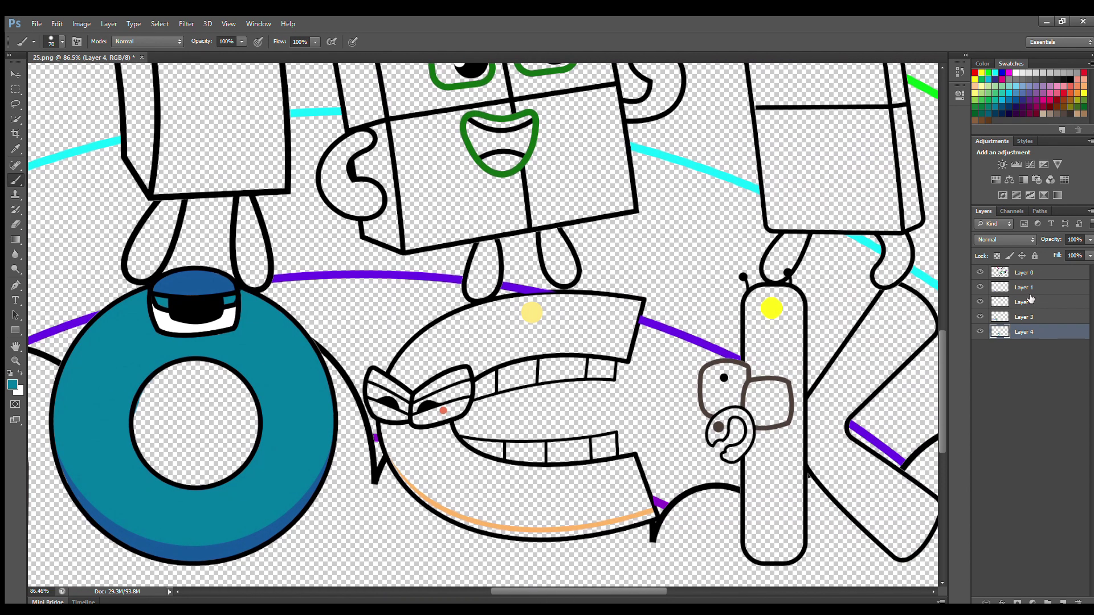
left_click(1026, 287)
left_click(444, 411, "alt")
key("bracketleft")
key("bracketleft")
key("bracketleft")
key("bracketleft")
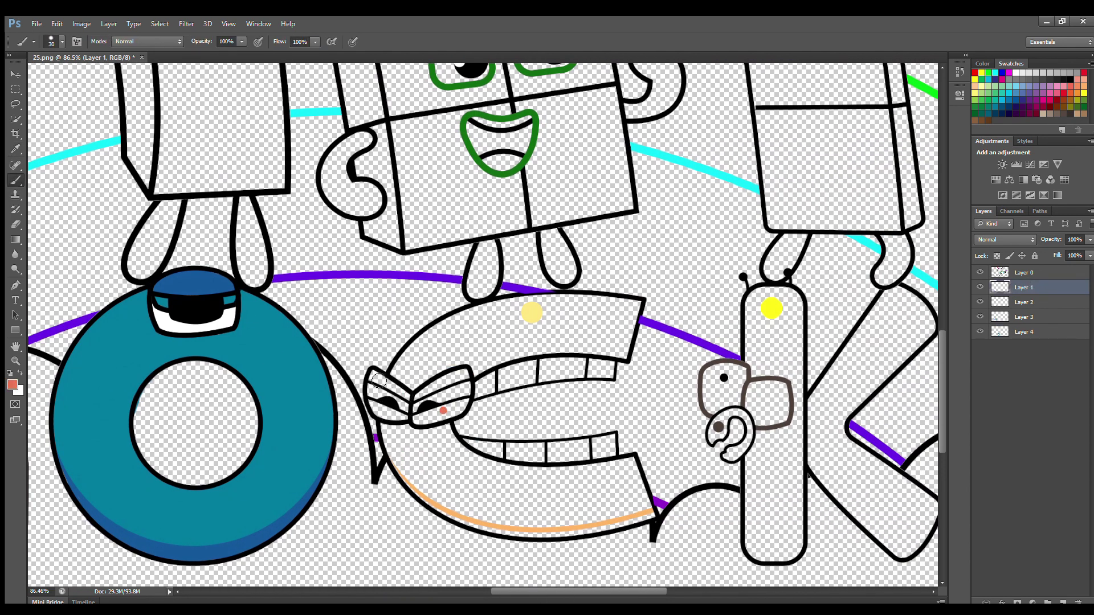
mouse_move(383, 382)
left_mouse_down()
mouse_move(415, 397)
mouse_move(459, 374)
mouse_move(466, 402)
mouse_move(417, 420)
mouse_move(445, 414)
mouse_move(408, 420)
mouse_move(372, 404)
left_mouse_up()
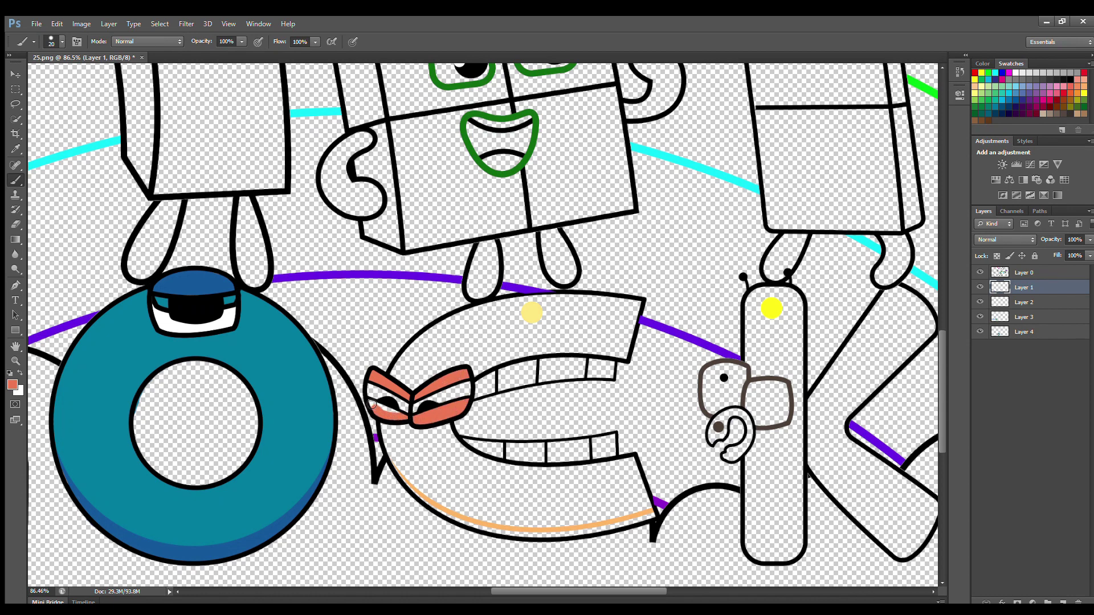
Step: Paint the C's eyes and both rows of teeth white on Layer 2
left_click(1027, 300)
left_click(904, 129, "alt")
mouse_move(386, 398)
left_mouse_down()
mouse_move(436, 403)
mouse_move(606, 376)
mouse_move(541, 369)
mouse_move(477, 386)
mouse_move(606, 372)
left_mouse_up()
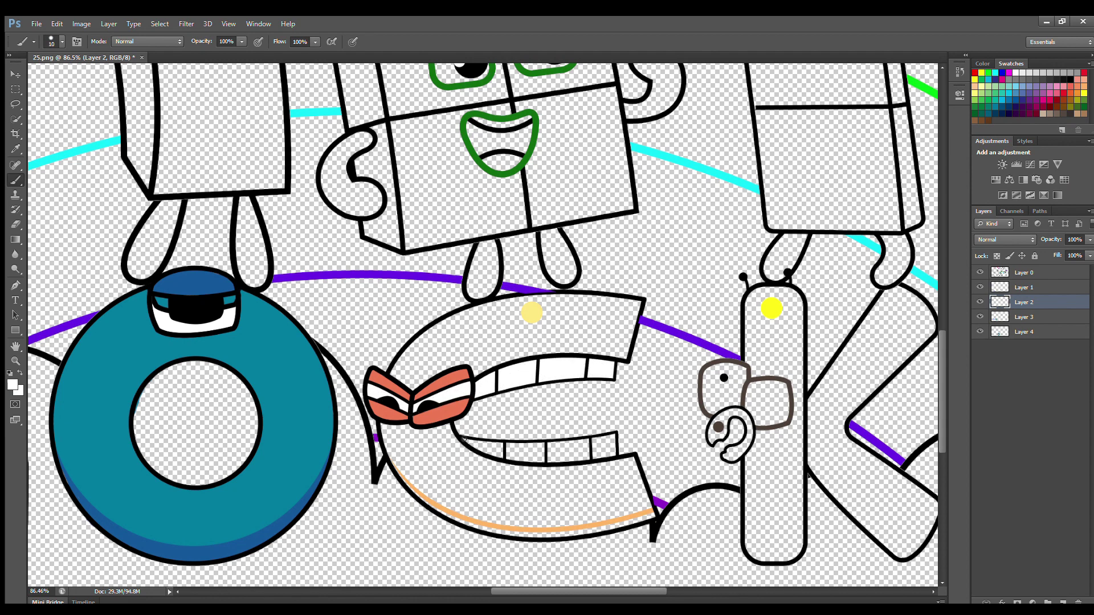
key("]")
mouse_move(470, 443)
left_mouse_down()
mouse_move(606, 441)
mouse_move(611, 453)
mouse_move(490, 451)
left_mouse_up()
Step: Fill the shading strip along the C's bottom edge with the sampled orange
left_click(395, 473, "alt")
key("[")
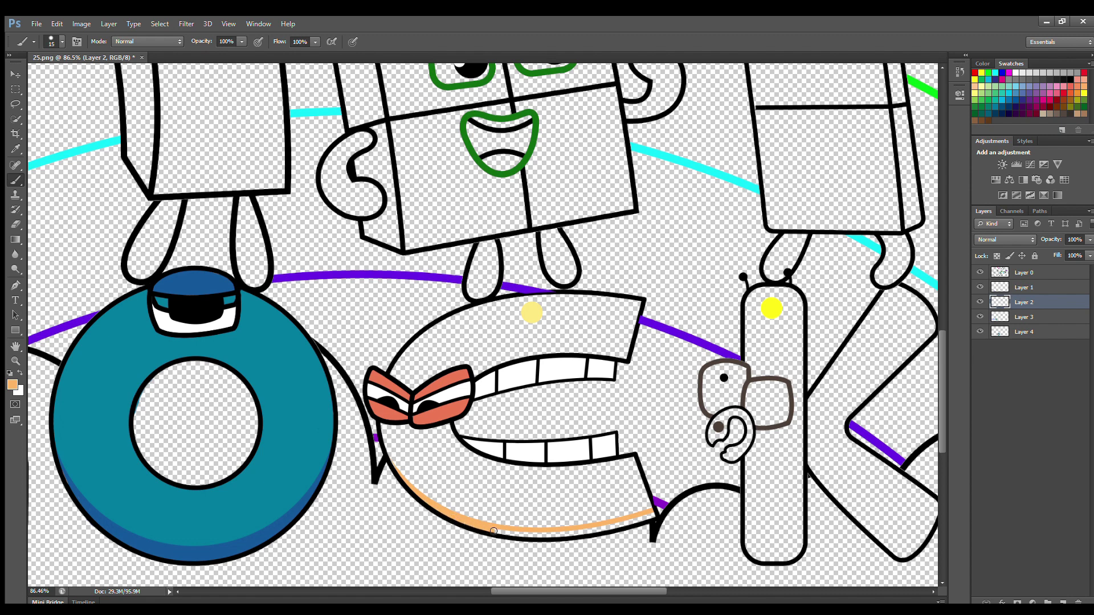
left_click_drag(537, 536, 613, 523)
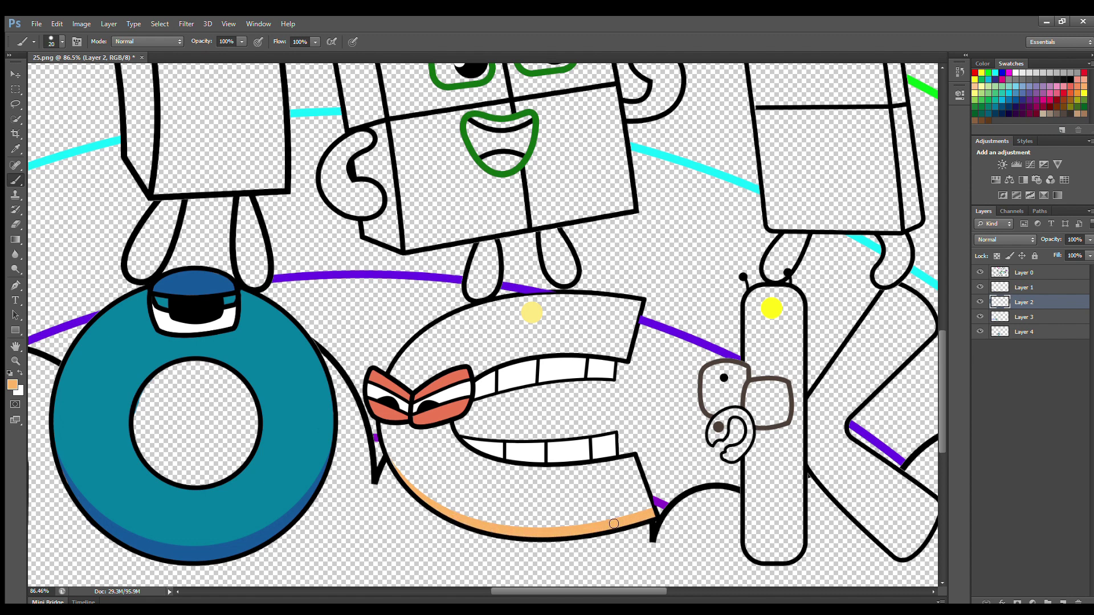
Step: Fill the C's body with the sampled pale yellow on Layer 3
left_click(1035, 321)
left_click(531, 312, "alt")
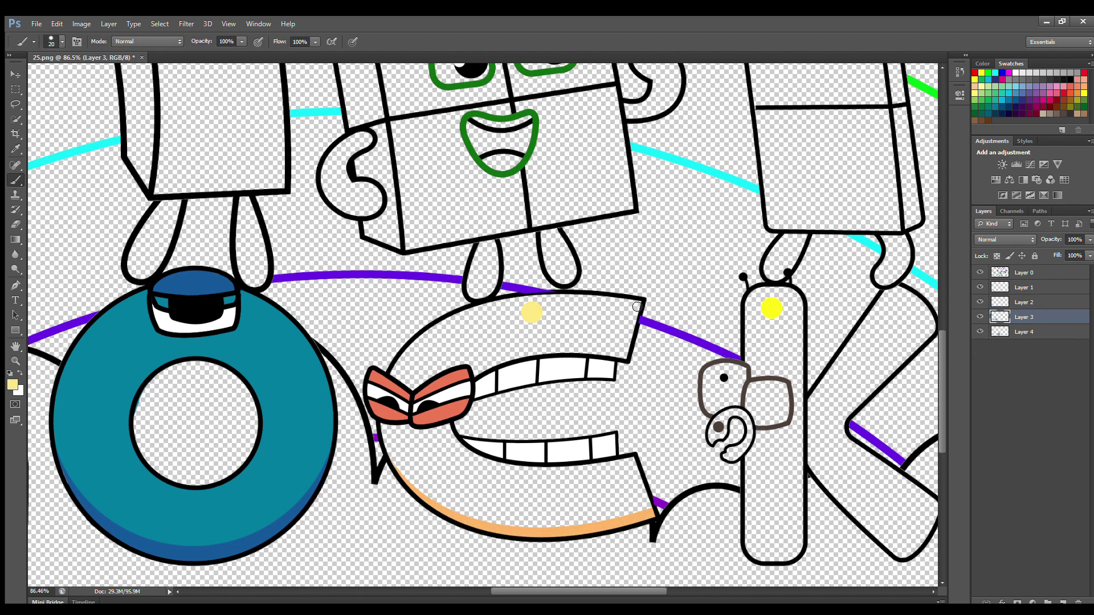
key("bracketright")
key("bracketright")
key("bracketright")
mouse_move(637, 305)
left_mouse_down()
mouse_move(519, 309)
mouse_move(464, 325)
mouse_move(420, 353)
mouse_move(398, 390)
mouse_move(402, 460)
mouse_move(635, 343)
mouse_move(632, 332)
mouse_move(625, 356)
mouse_move(553, 350)
mouse_move(480, 371)
mouse_move(442, 423)
mouse_move(467, 457)
mouse_move(565, 480)
mouse_move(632, 469)
mouse_move(647, 513)
mouse_move(547, 528)
mouse_move(426, 494)
mouse_move(403, 452)
mouse_move(423, 394)
mouse_move(628, 330)
mouse_move(437, 364)
mouse_move(410, 458)
mouse_move(638, 505)
mouse_move(445, 488)
mouse_move(532, 505)
left_mouse_up()
key("bracketright")
key("bracketright")
key("bracketright")
Step: Retouch the C's upper outline in black on Layer 0 where the purple arc meets it
left_click(1030, 272)
left_click(1070, 79)
scroll(562, 285, "up", 5)
key("bracketleft")
key("bracketleft")
key("bracketleft")
key("bracketleft")
key("bracketleft")
key("bracketleft")
key("bracketleft")
key("bracketleft")
left_click_drag(496, 300, 542, 295)
Step: Fill the K's hook-shaped mouth with the sampled dark brown on Layer 1
left_click_drag(941, 372, 938, 400)
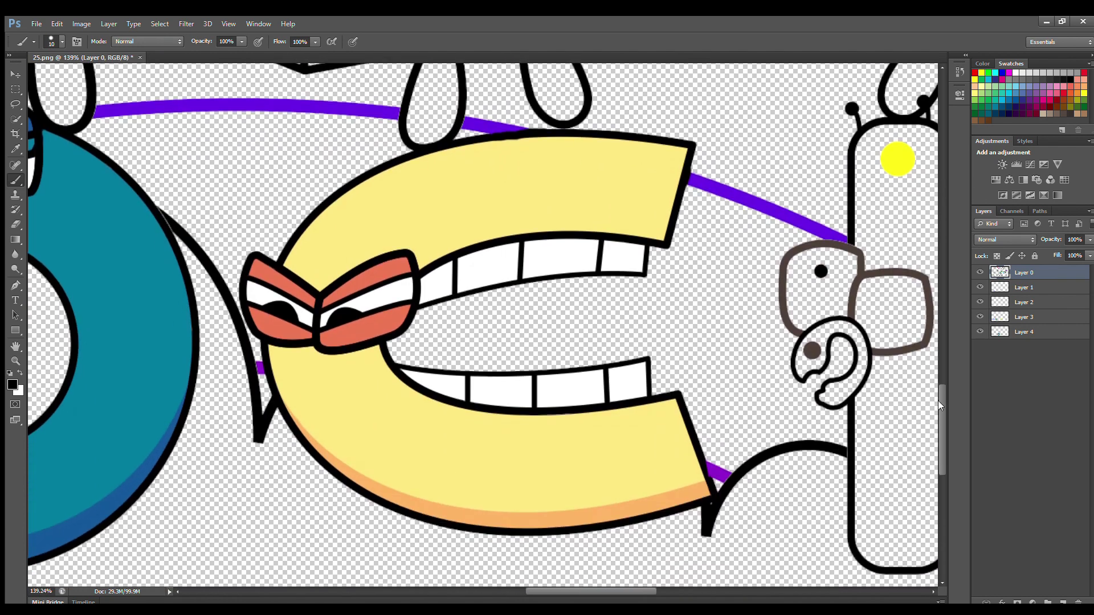
scroll(479, 357, "down", 7)
left_click_drag(942, 354, 942, 343)
left_click_drag(610, 589, 645, 588)
left_click(1023, 287)
left_click(501, 399, "alt")
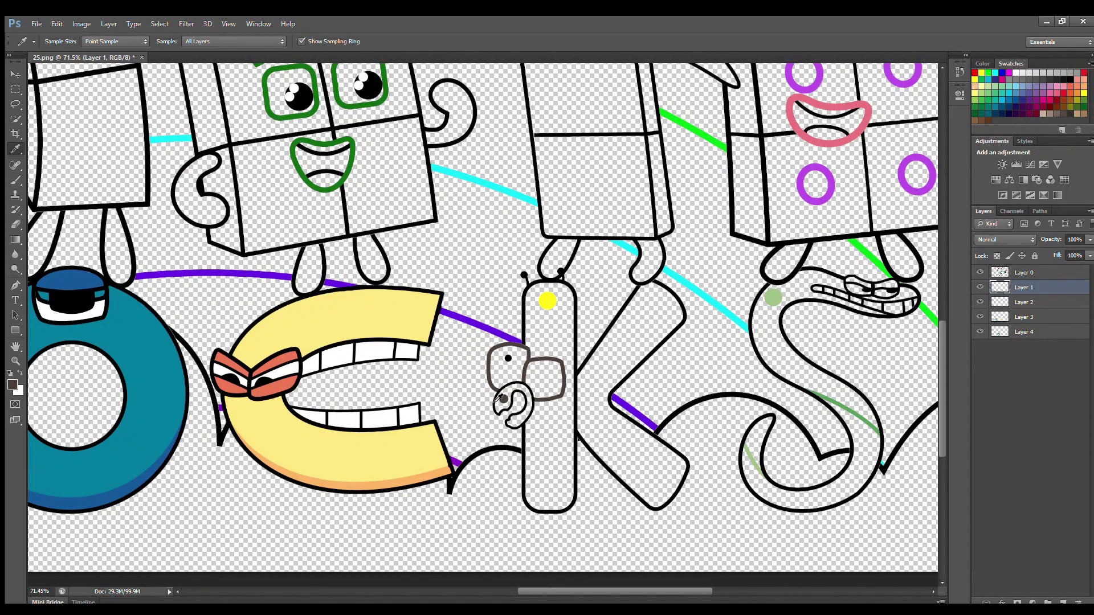
scroll(508, 411, "up", 1)
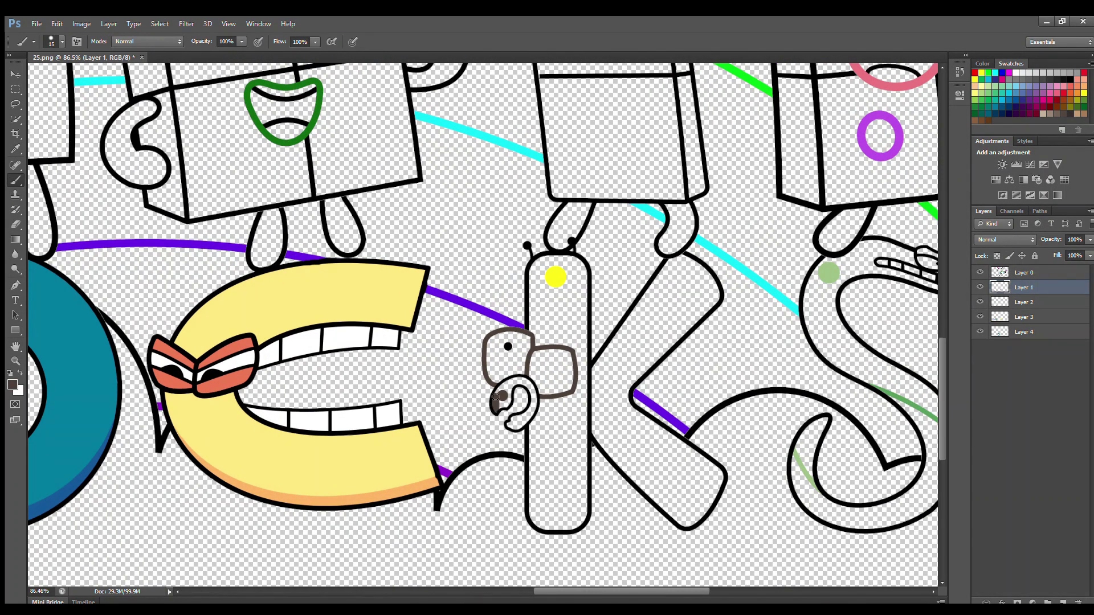
left_click_drag(532, 400, 515, 382)
key("alt+bracketleft")
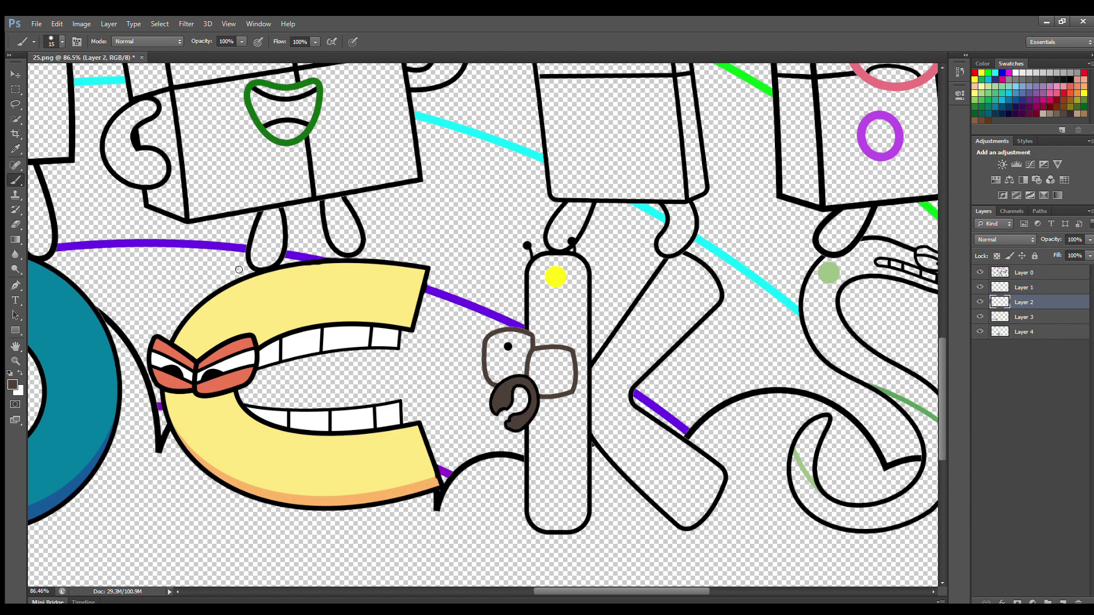
Step: Fill both lenses of the K's glasses with black on Layer 2
left_click(507, 346, "alt")
key("bracketright")
key("bracketright")
key("bracketright")
mouse_move(505, 340)
left_mouse_down()
mouse_move(511, 379)
mouse_move(530, 348)
mouse_move(512, 342)
mouse_move(500, 377)
mouse_move(571, 387)
mouse_move(544, 364)
left_mouse_up()
Step: Fill the K's stem and arms with the sampled bright yellow on Layer 3
key("alt+bracketleft")
left_click(555, 277, "alt")
mouse_move(537, 263)
left_mouse_down()
mouse_move(540, 487)
mouse_move(580, 515)
mouse_move(582, 310)
mouse_move(550, 275)
mouse_move(574, 334)
mouse_move(559, 386)
left_mouse_up()
key("bracketright")
key("bracketright")
key("bracketright")
mouse_move(686, 268)
left_mouse_down()
mouse_move(607, 378)
mouse_move(692, 269)
mouse_move(675, 339)
mouse_move(630, 419)
mouse_move(709, 476)
mouse_move(715, 504)
mouse_move(669, 510)
mouse_move(612, 433)
mouse_move(690, 487)
mouse_move(653, 345)
left_mouse_up()
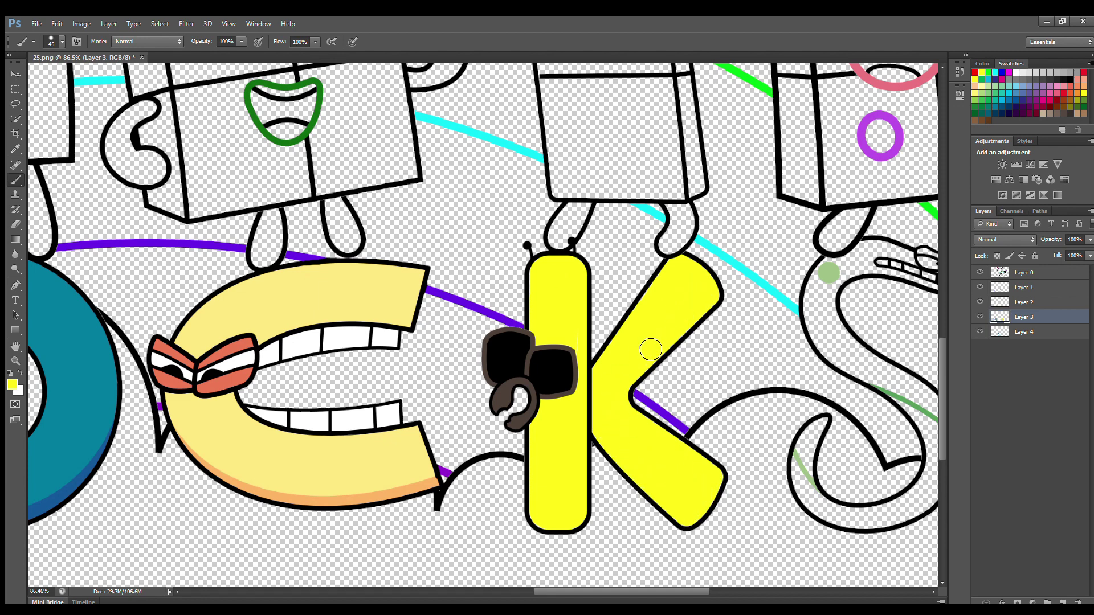
Step: Set the brush colour to RGB 219, 219, 14 and shade the lower ends of the K's stem and leg
left_click(652, 341, "alt")
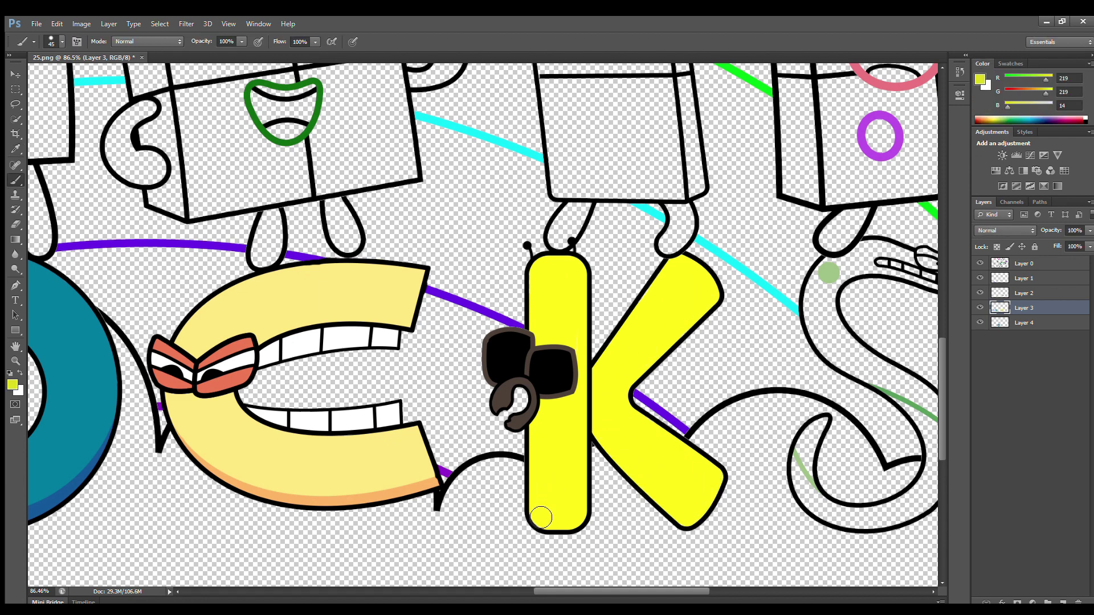
mouse_move(536, 515)
left_mouse_down()
mouse_move(582, 521)
mouse_move(530, 513)
left_mouse_up()
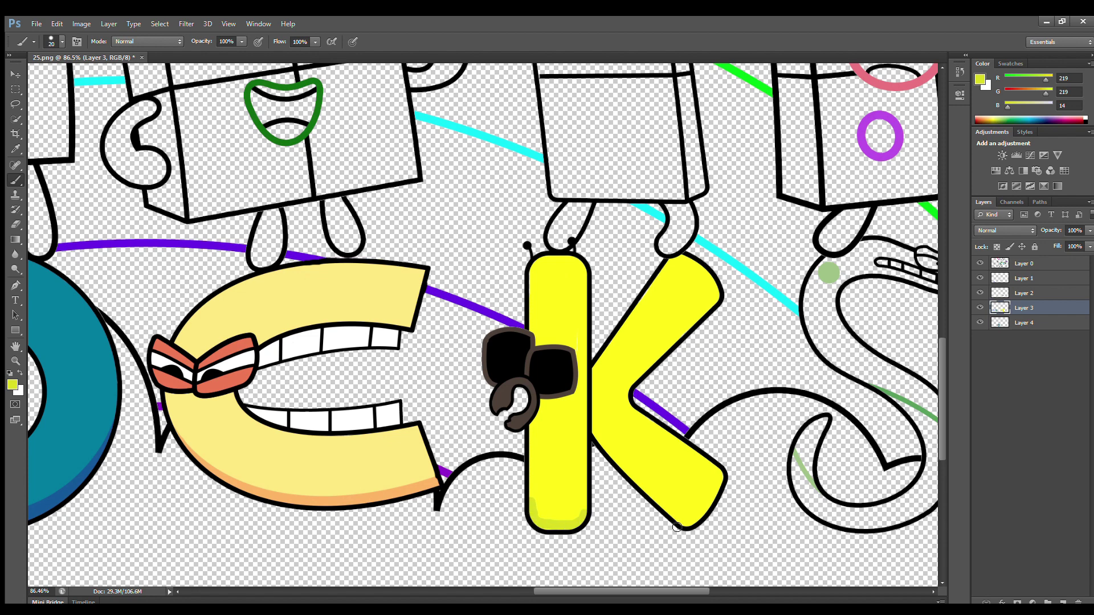
left_click_drag(671, 513, 695, 521)
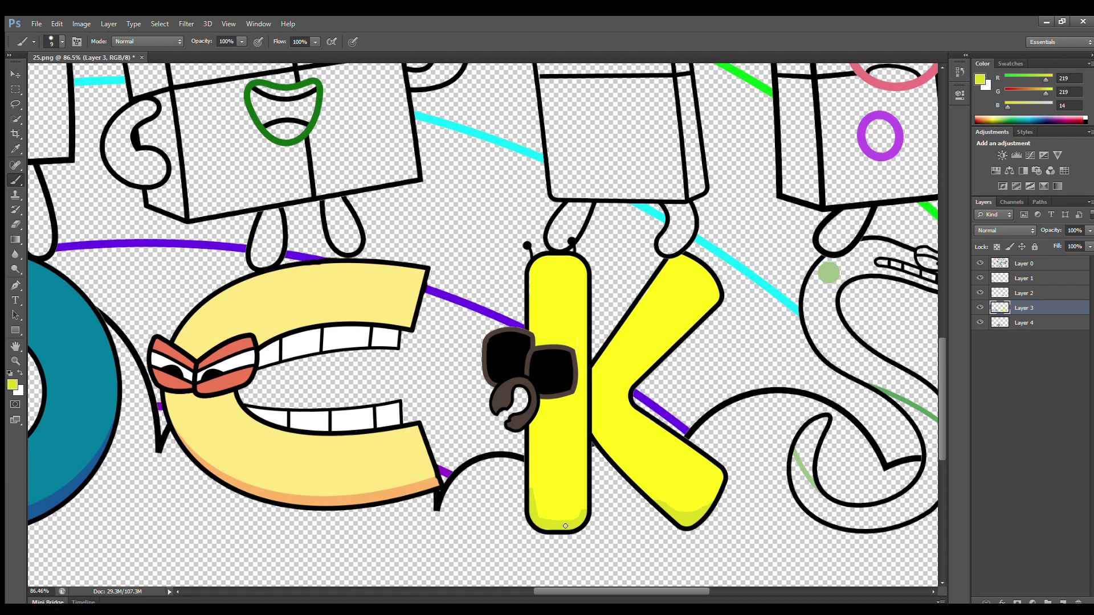
Step: Paint the S's eyes and teeth white on Layer 1
left_click_drag(556, 591, 600, 591)
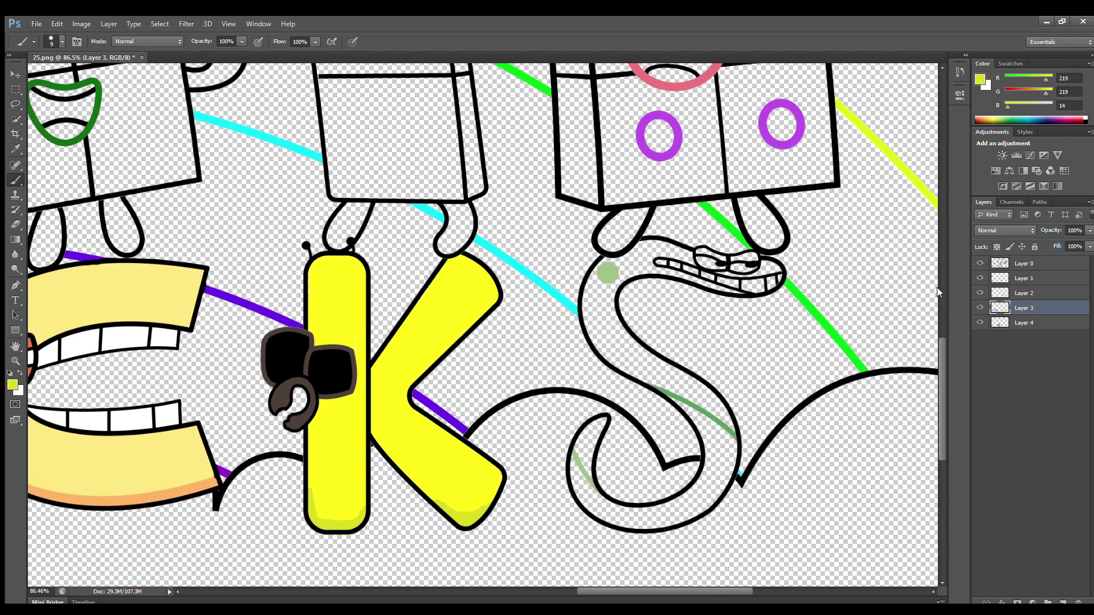
left_click(1023, 279)
left_click(1011, 63)
left_click(1015, 73)
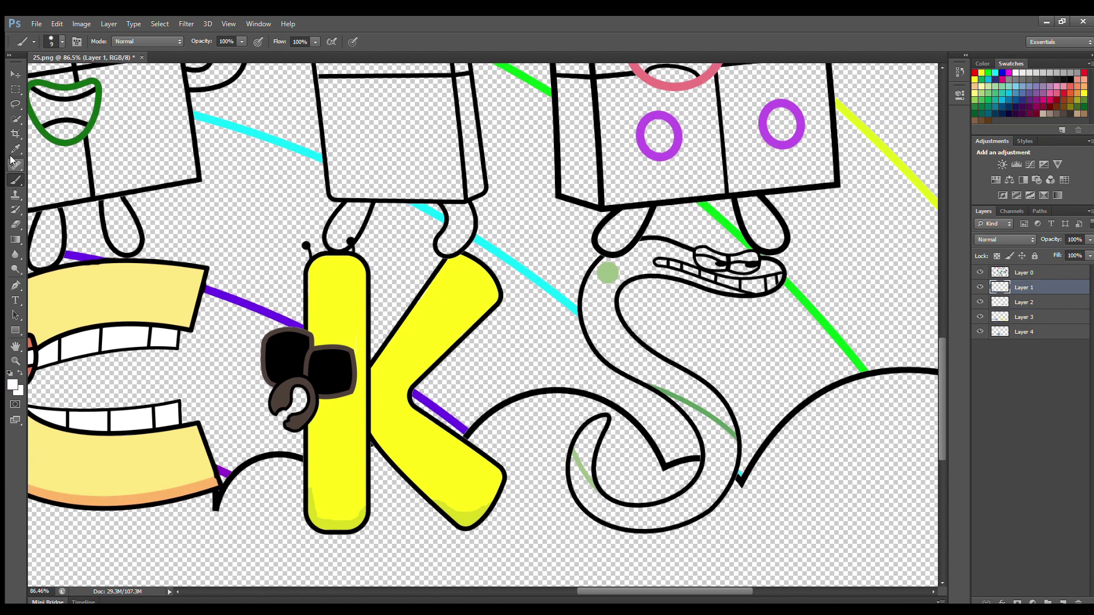
scroll(663, 259, "up", 1)
left_click_drag(706, 276, 788, 282)
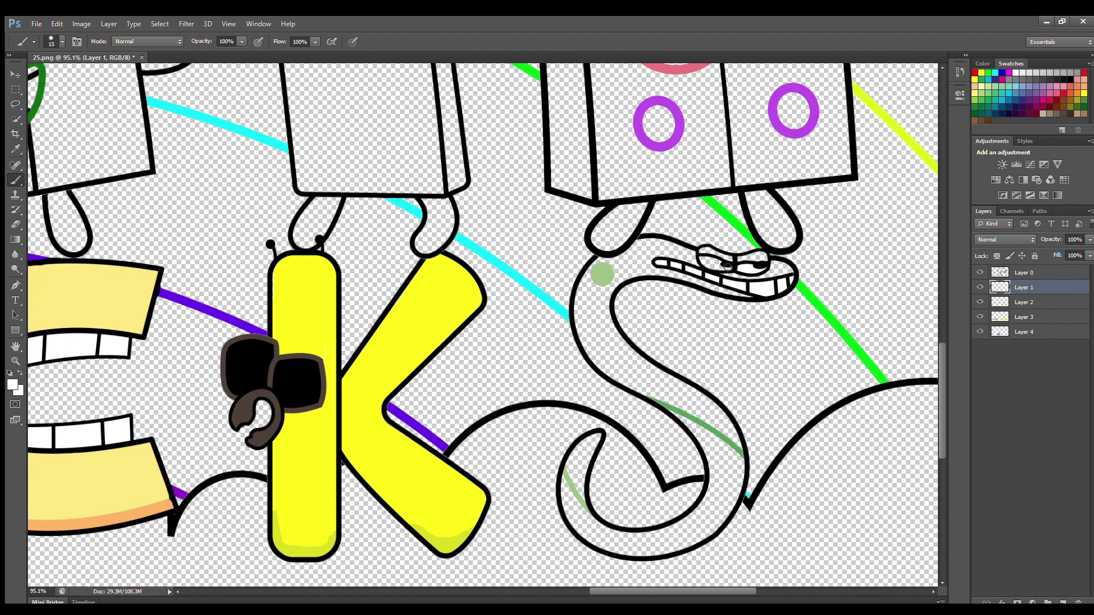
Step: Paint the S's eyelids on Layer 2 with the medium green sampled from its shading line
left_click(15, 150)
key("alt+bracketleft")
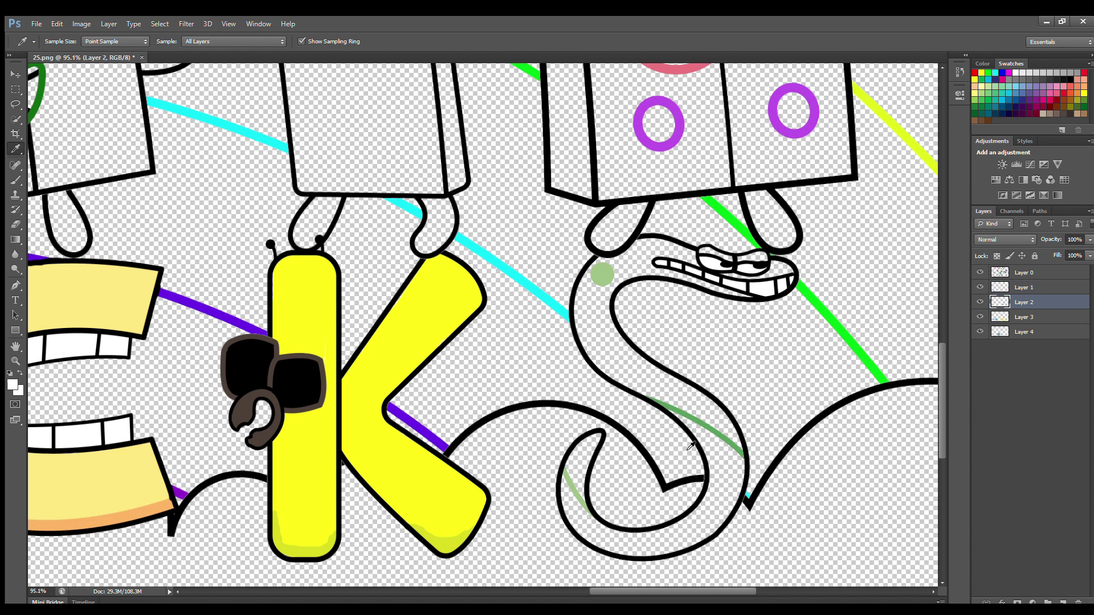
key("b")
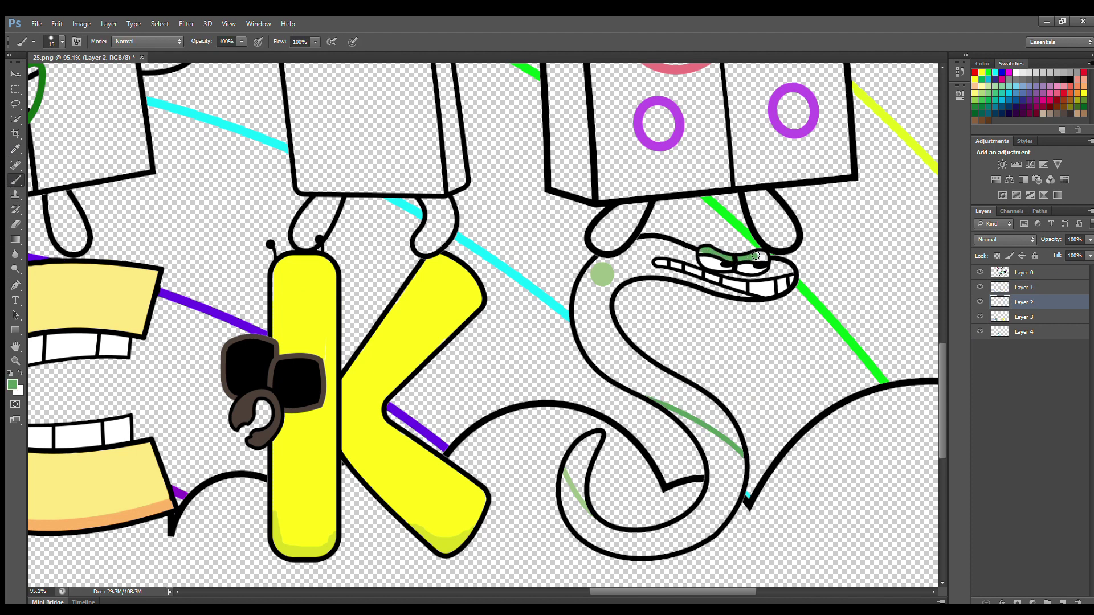
Step: Fill the S's head, upper body and tail tip with the sampled light green on Layer 2
left_click(602, 275, "alt")
mouse_move(748, 294)
left_mouse_down()
mouse_move(633, 278)
mouse_move(610, 345)
mouse_move(736, 438)
mouse_move(598, 365)
mouse_move(576, 292)
mouse_move(626, 258)
mouse_move(686, 258)
mouse_move(621, 265)
mouse_move(587, 308)
mouse_move(688, 405)
mouse_move(630, 364)
left_mouse_up()
key("bracketright")
key("bracketright")
key("bracketright")
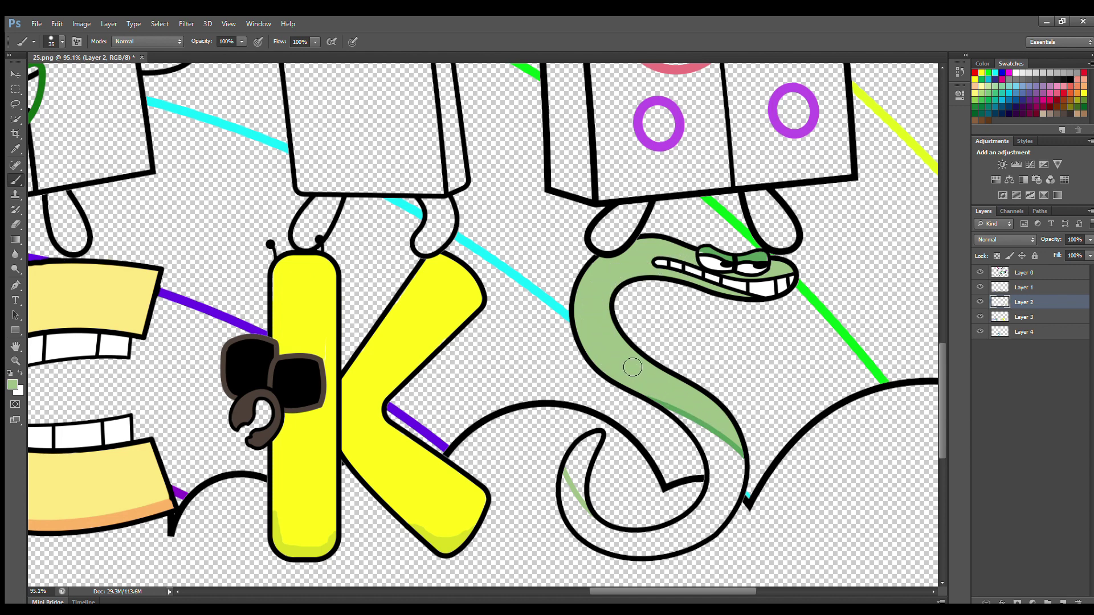
mouse_move(598, 439)
left_mouse_down()
mouse_move(572, 490)
mouse_move(595, 448)
left_mouse_up()
Step: Fill the shaded lower curve of the S with the sampled medium green on Layer 3
key("alt+bracketleft")
key("i")
left_click(686, 414)
key("b")
mouse_move(661, 399)
left_mouse_down()
mouse_move(703, 439)
mouse_move(714, 496)
mouse_move(664, 531)
mouse_move(571, 483)
left_mouse_up()
mouse_move(577, 523)
left_mouse_down()
mouse_move(642, 553)
mouse_move(682, 550)
mouse_move(717, 532)
mouse_move(741, 458)
mouse_move(735, 468)
mouse_move(709, 429)
mouse_move(735, 476)
mouse_move(720, 515)
mouse_move(686, 539)
mouse_move(623, 544)
mouse_move(584, 515)
mouse_move(573, 479)
left_mouse_up()
scroll(822, 451, "down", 6)
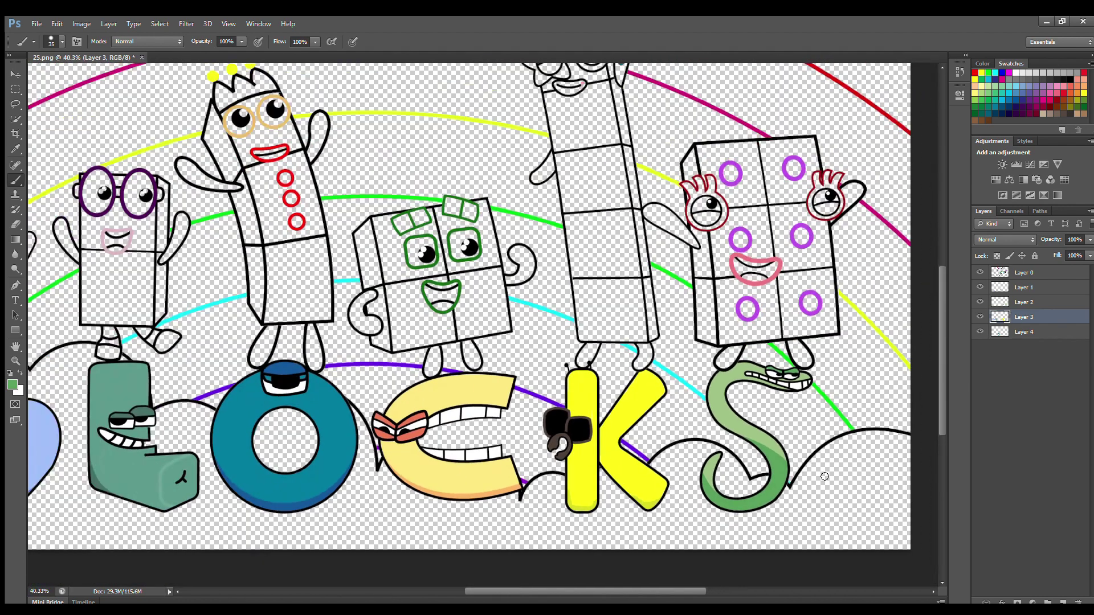
Step: Paint the one-eyed block's mouth interior black and its large eye white on Layer 1
scroll(68, 345, "up", 6)
key("alt+bracketright")
key("alt+bracketright")
key("d")
scroll(229, 394, "up", 1)
key("bracketleft")
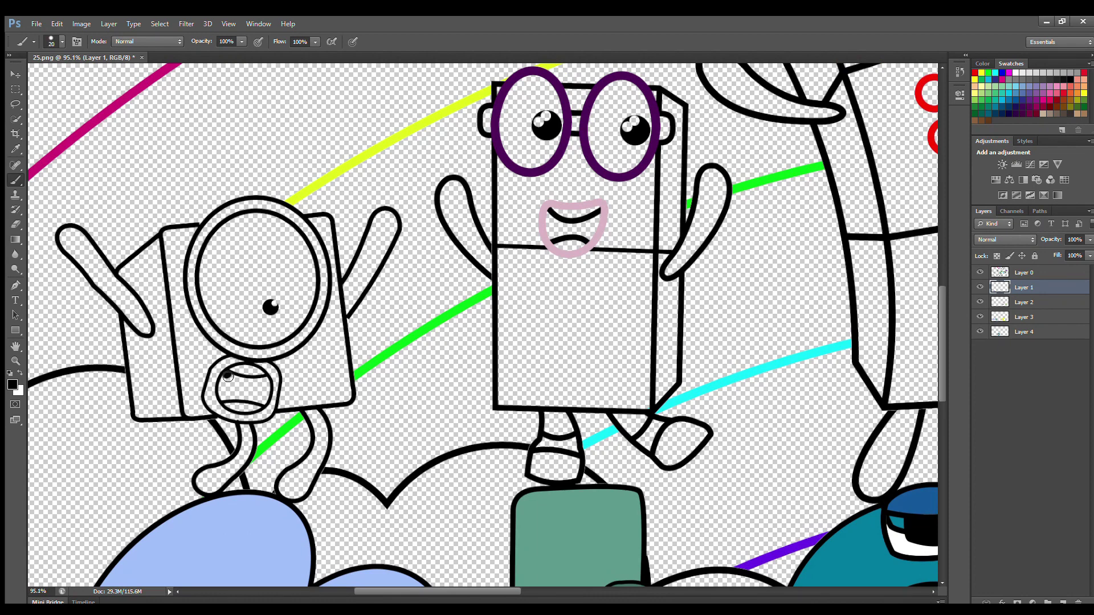
mouse_move(223, 399)
left_mouse_down()
mouse_move(264, 395)
mouse_move(235, 380)
left_mouse_up()
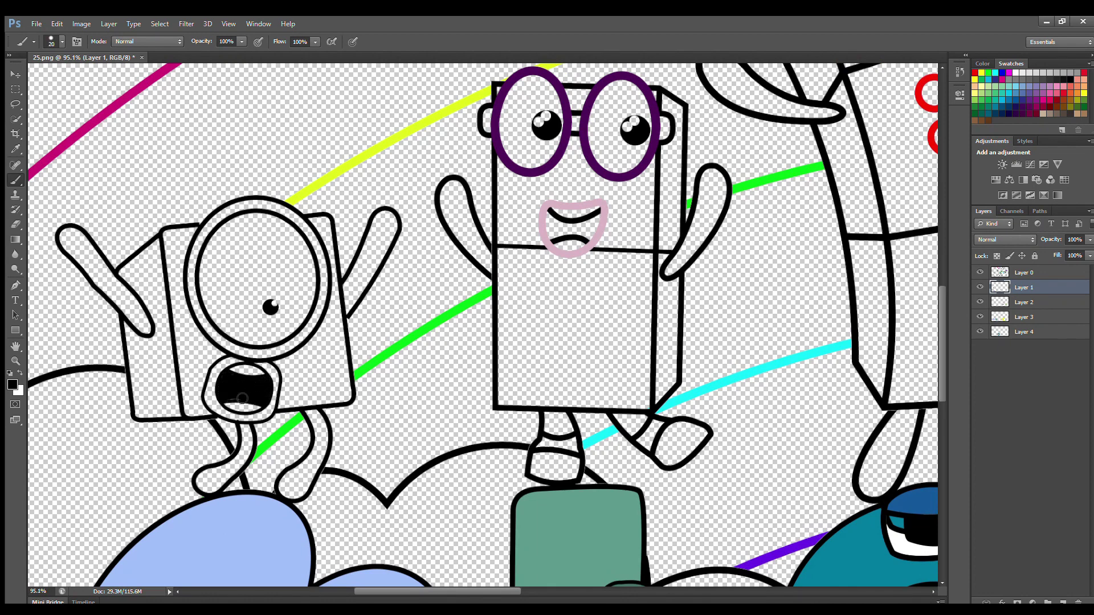
mouse_move(237, 239)
left_mouse_down()
mouse_move(217, 262)
mouse_move(213, 297)
mouse_move(236, 331)
mouse_move(284, 337)
mouse_move(310, 311)
mouse_move(309, 263)
mouse_move(276, 230)
mouse_move(237, 237)
mouse_move(230, 276)
mouse_move(296, 265)
mouse_move(301, 290)
mouse_move(238, 333)
left_mouse_up()
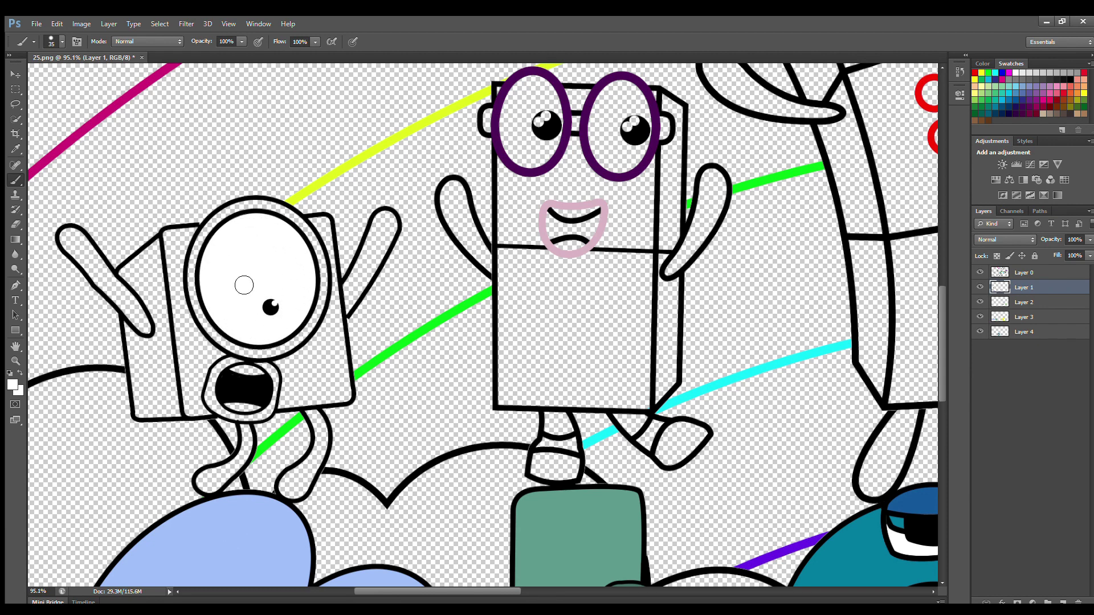
Step: Choose a dark red (R 162, G 9, B 9) and fill the one-eyed block's arms and legs on Layer 1
left_click(973, 74)
left_click(981, 63)
left_click(979, 79)
left_click(535, 242)
key("Return")
left_click(979, 79)
left_click(534, 230)
left_click(645, 165)
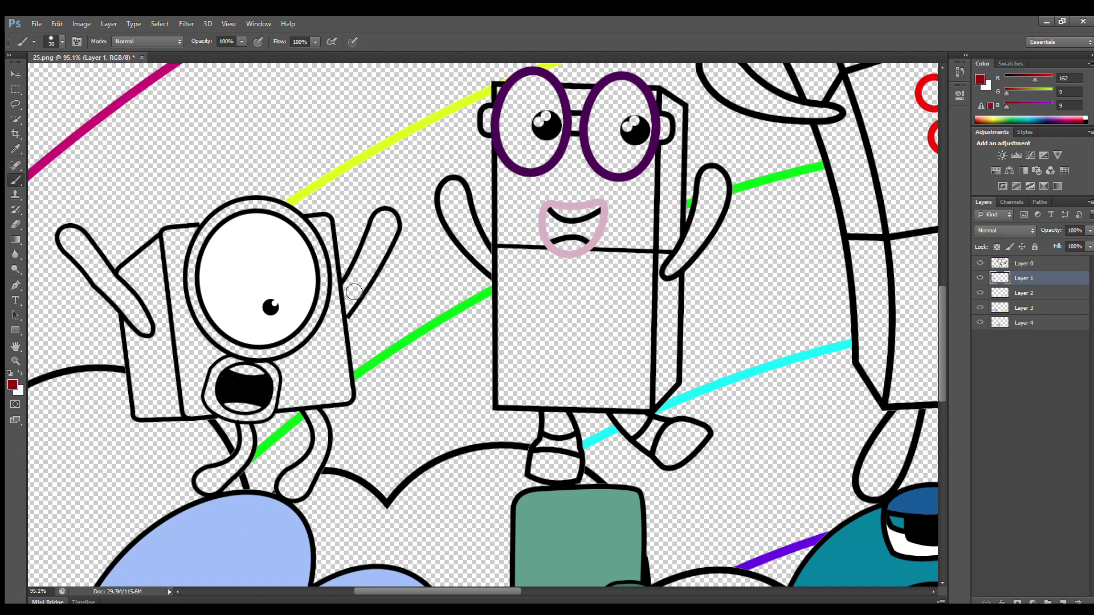
mouse_move(348, 291)
left_mouse_down()
mouse_move(385, 220)
mouse_move(390, 240)
mouse_move(350, 312)
left_mouse_up()
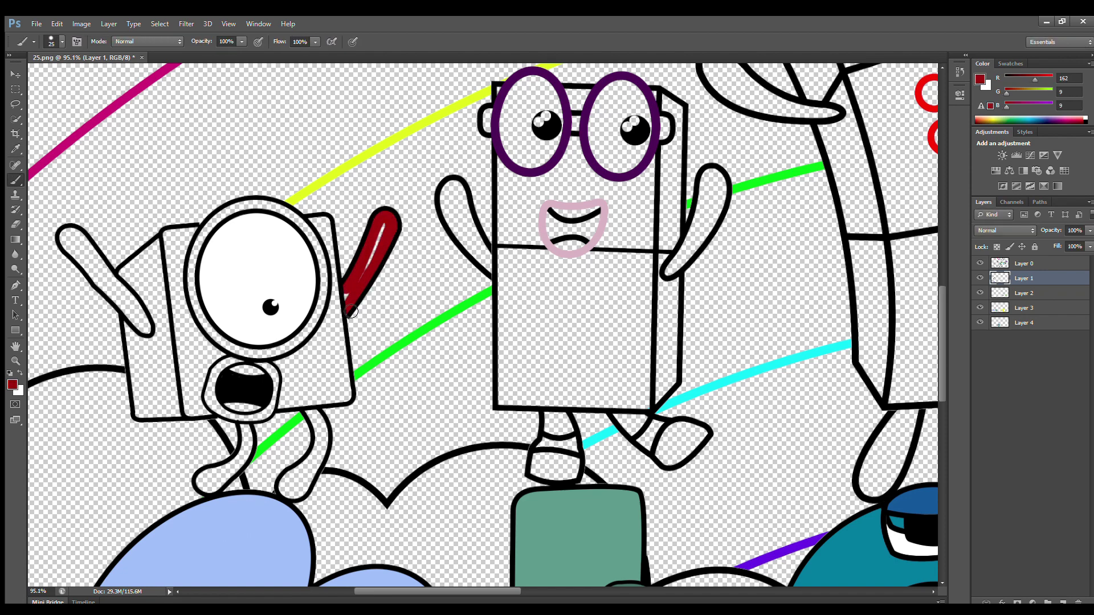
mouse_move(317, 425)
left_mouse_down()
mouse_move(289, 480)
mouse_move(297, 494)
mouse_move(324, 451)
mouse_move(320, 417)
left_mouse_up()
mouse_move(257, 432)
left_mouse_down()
mouse_move(242, 467)
mouse_move(204, 486)
mouse_move(239, 467)
left_mouse_up()
mouse_move(121, 302)
left_mouse_down()
mouse_move(133, 303)
mouse_move(71, 236)
mouse_move(80, 262)
mouse_move(143, 326)
left_mouse_up()
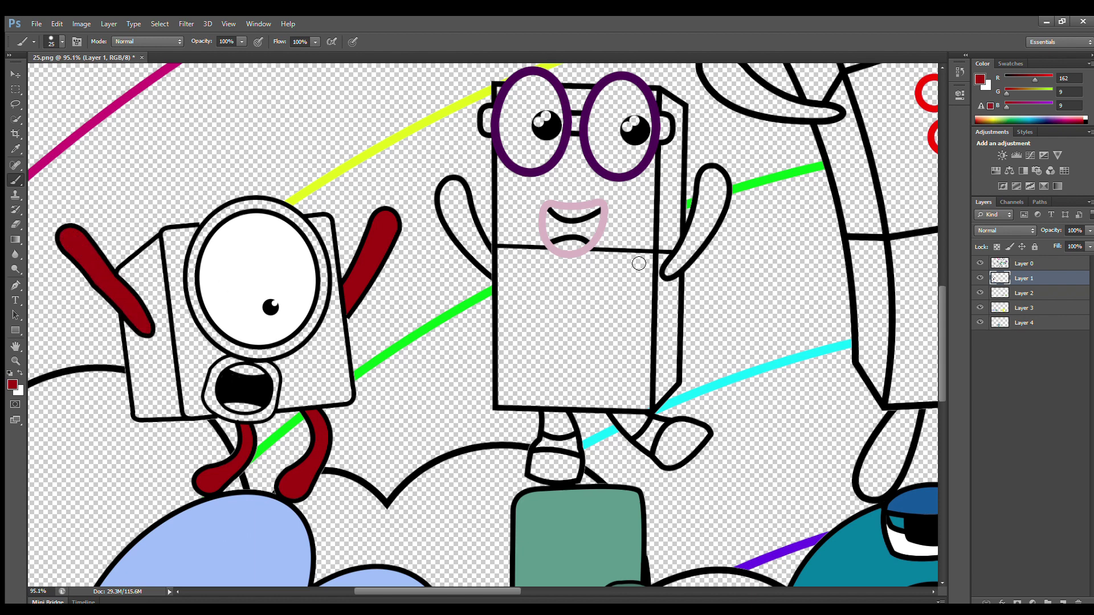
Step: Paint the one-eyed block's eye ring dark red and its teeth white on Layer 2
left_click(1025, 293)
mouse_move(193, 266)
left_mouse_down()
mouse_move(210, 329)
mouse_move(238, 352)
mouse_move(281, 352)
mouse_move(309, 335)
mouse_move(325, 290)
mouse_move(318, 247)
mouse_move(286, 215)
mouse_move(248, 209)
mouse_move(199, 253)
left_mouse_up()
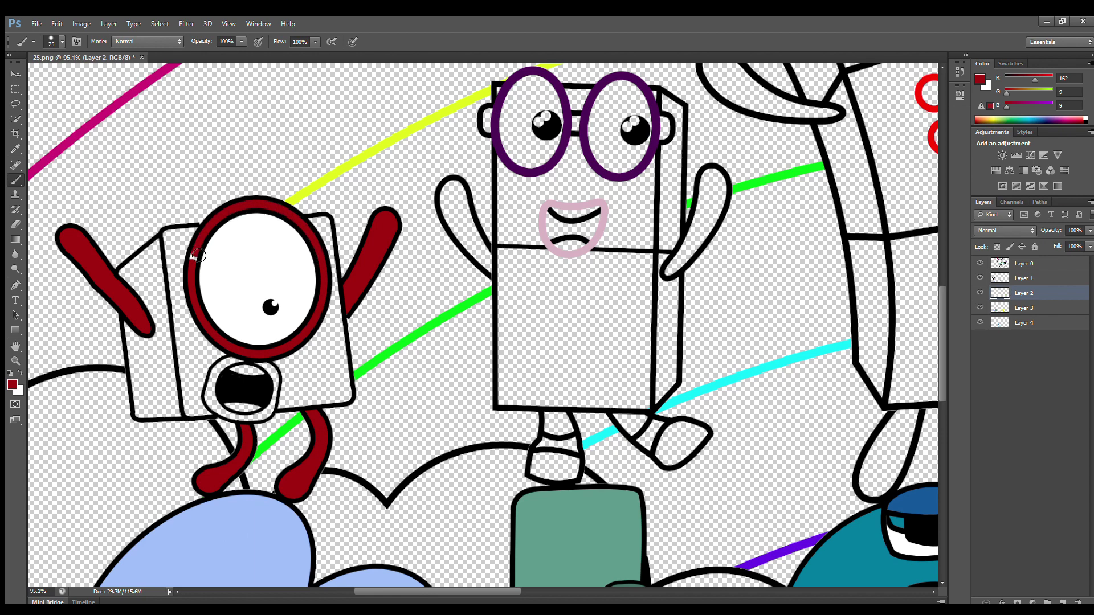
left_click(1008, 65)
left_click(1016, 73)
left_click_drag(227, 405, 255, 408)
Step: Fill the area around the one-eyed block's mouth on Layer 3 with the dark red sampled from its arm
left_click(1024, 318)
left_click(12, 149)
left_click(77, 242)
left_click(15, 180)
mouse_move(236, 365)
left_mouse_down()
mouse_move(214, 388)
mouse_move(223, 409)
mouse_move(250, 418)
mouse_move(277, 382)
left_mouse_up()
Step: Fill the one-eyed block's front face with bright red on Layer 4
left_click(1022, 333)
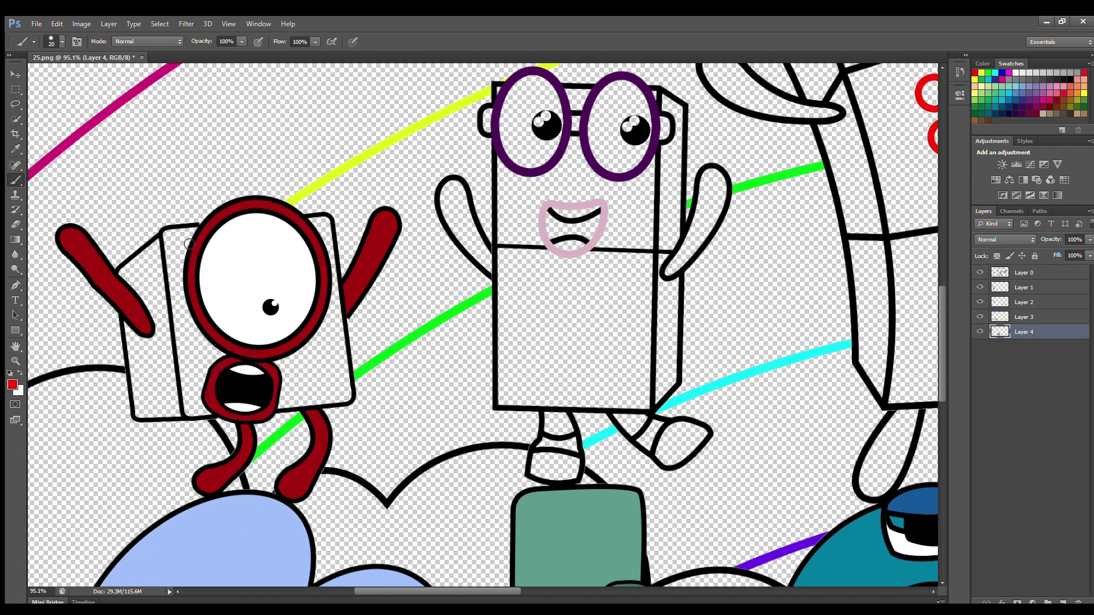
mouse_move(190, 232)
left_mouse_down()
mouse_move(174, 274)
mouse_move(199, 413)
mouse_move(346, 396)
mouse_move(325, 239)
left_mouse_up()
key("bracketright")
key("bracketright")
mouse_move(198, 246)
left_mouse_down()
mouse_move(190, 287)
mouse_move(204, 393)
mouse_move(322, 399)
mouse_move(314, 350)
mouse_move(317, 381)
mouse_move(212, 364)
left_mouse_up()
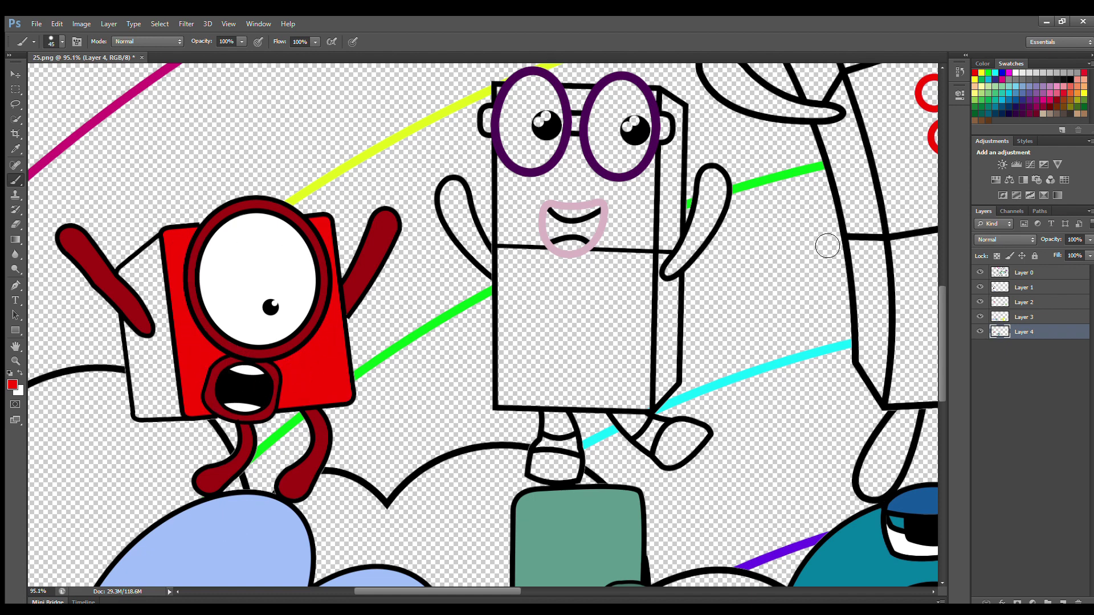
Step: Fill the one-eyed block's side face with a slightly darker red (R 228, G 8, B 8) on Layer 4
left_click(982, 64)
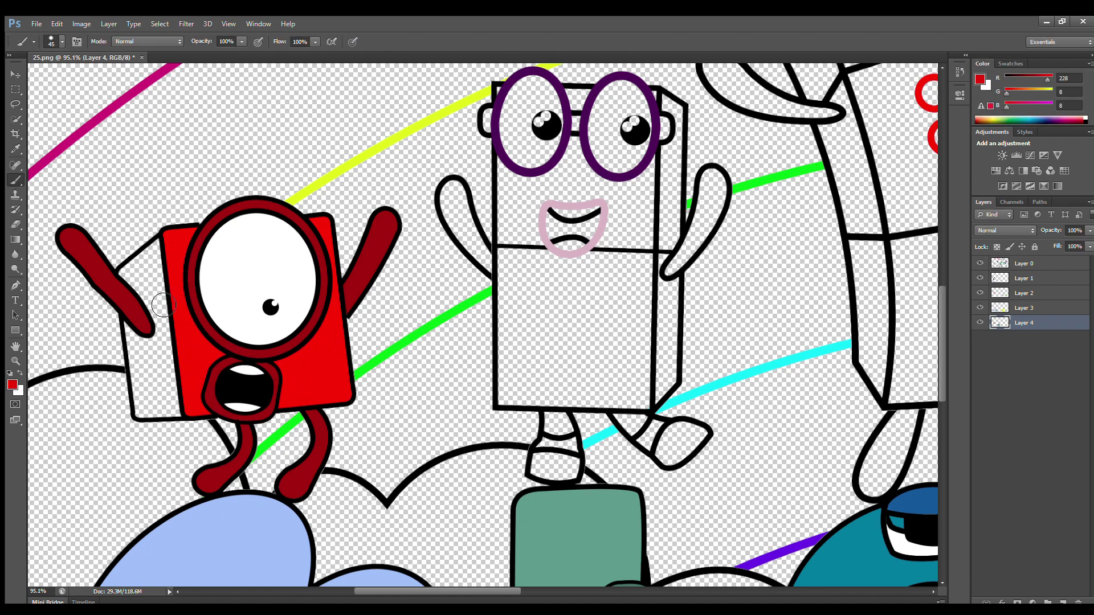
mouse_move(157, 244)
left_mouse_down()
mouse_move(123, 276)
mouse_move(132, 373)
mouse_move(168, 411)
mouse_move(176, 386)
mouse_move(159, 250)
left_mouse_up()
key("bracketright")
key("bracketright")
key("bracketright")
mouse_move(142, 291)
left_mouse_down()
mouse_move(167, 333)
mouse_move(170, 412)
mouse_move(148, 353)
mouse_move(164, 381)
left_mouse_up()
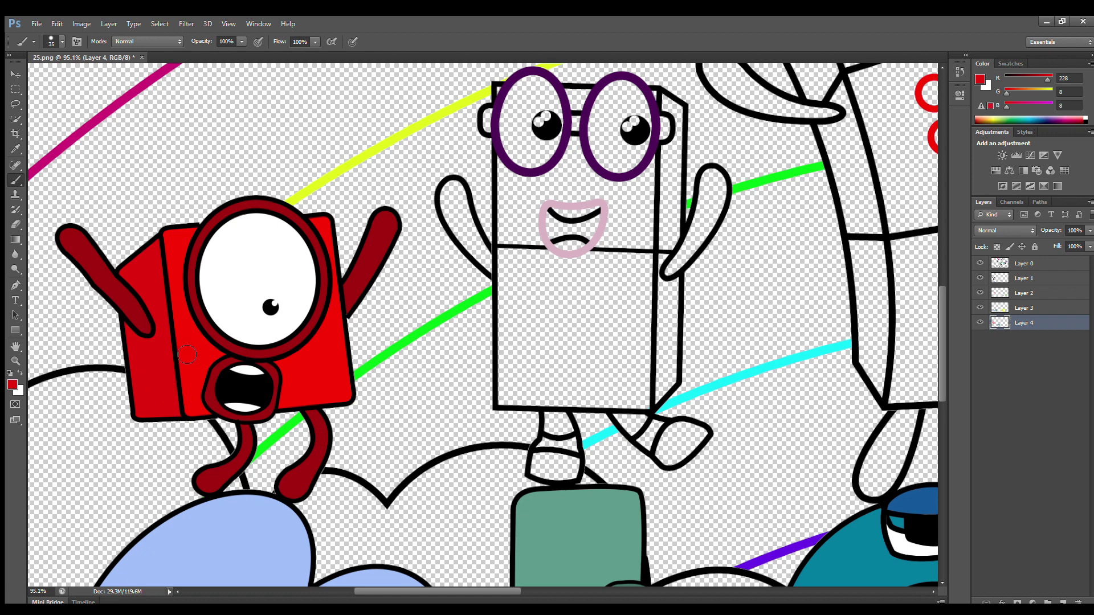
Step: Paint the mouth interior of the block character with glasses black on Layer 1
left_click_drag(940, 360, 940, 349)
left_click_drag(507, 590, 509, 591)
left_click(1028, 278)
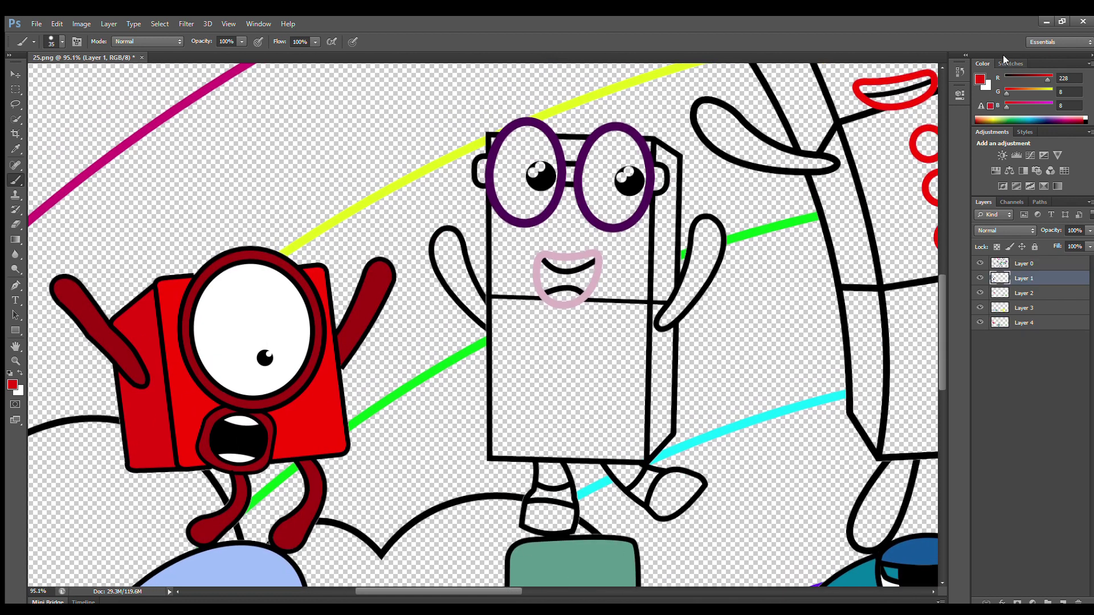
left_click(1009, 64)
left_click(1070, 79)
key("bracketleft")
left_click_drag(554, 279, 586, 279)
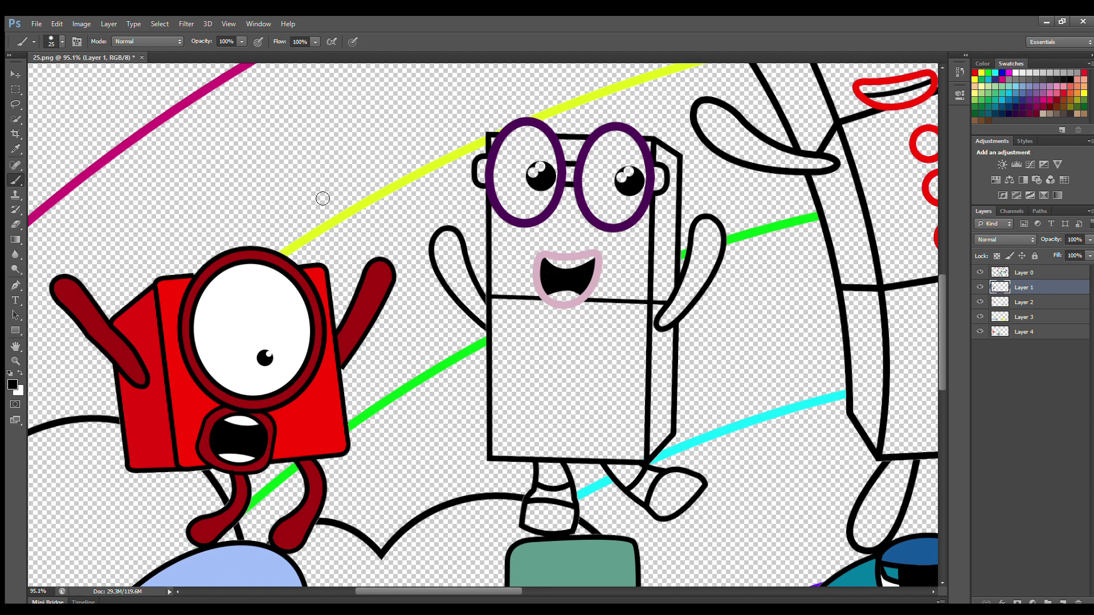
Step: Fill the glasses' bridge and side pieces, the arms and the upper legs with the dark purple sampled from the frames on Layer 1
key("i")
left_click(15, 180)
left_click_drag(480, 166, 483, 176)
left_click(575, 174)
left_click_drag(661, 169, 659, 176)
mouse_move(487, 304)
left_mouse_down()
mouse_move(455, 243)
mouse_move(441, 254)
mouse_move(469, 308)
mouse_move(484, 314)
mouse_move(455, 265)
left_mouse_up()
left_click_drag(545, 470, 560, 471)
left_click_drag(639, 493, 642, 489)
mouse_move(665, 325)
left_mouse_down()
mouse_move(704, 228)
mouse_move(719, 247)
mouse_move(700, 289)
mouse_move(705, 258)
left_mouse_up()
Step: Paint the eyes and lower teeth of the character with glasses white on Layer 2
left_click(1024, 302)
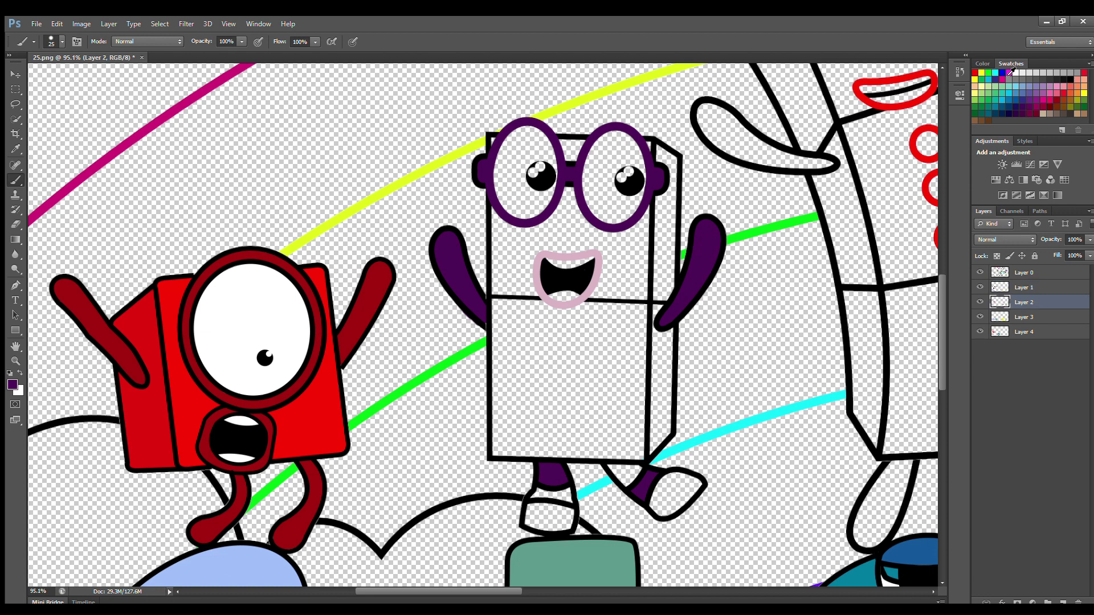
mouse_move(598, 156)
left_mouse_down()
mouse_move(597, 214)
mouse_move(644, 183)
mouse_move(622, 139)
mouse_move(601, 206)
mouse_move(625, 191)
left_mouse_up()
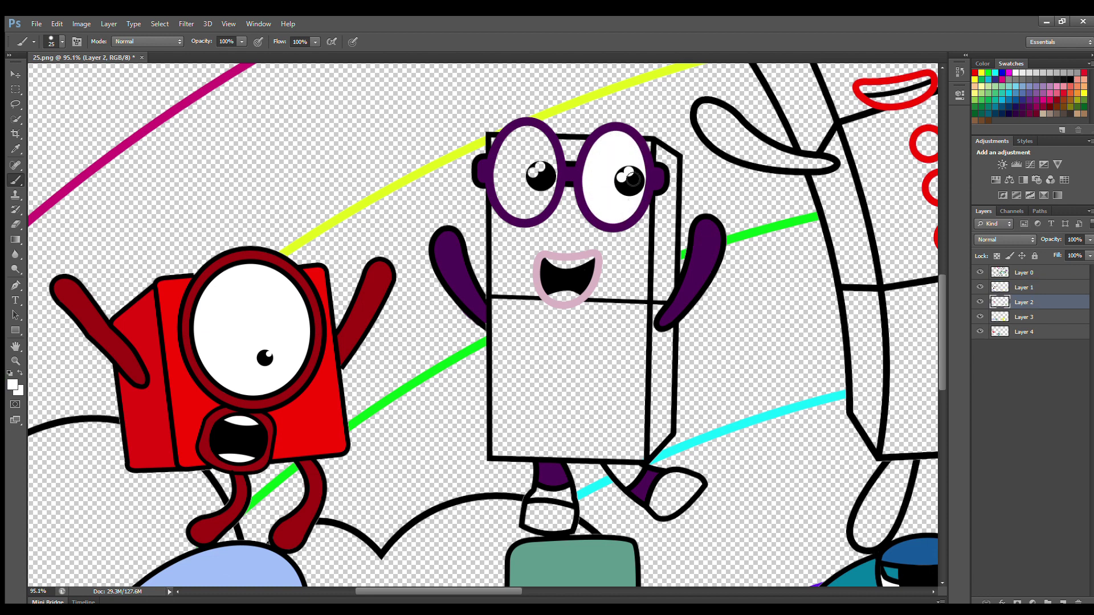
mouse_move(517, 150)
left_mouse_down()
mouse_move(507, 191)
mouse_move(550, 196)
mouse_move(540, 141)
mouse_move(536, 187)
left_mouse_up()
left_click_drag(561, 293, 579, 299)
Step: Paint the raised leg's sock white on Layer 1 and recolour its upper part with the sampled dark purple on Layer 2
left_click(1014, 286)
left_click_drag(655, 480, 645, 499)
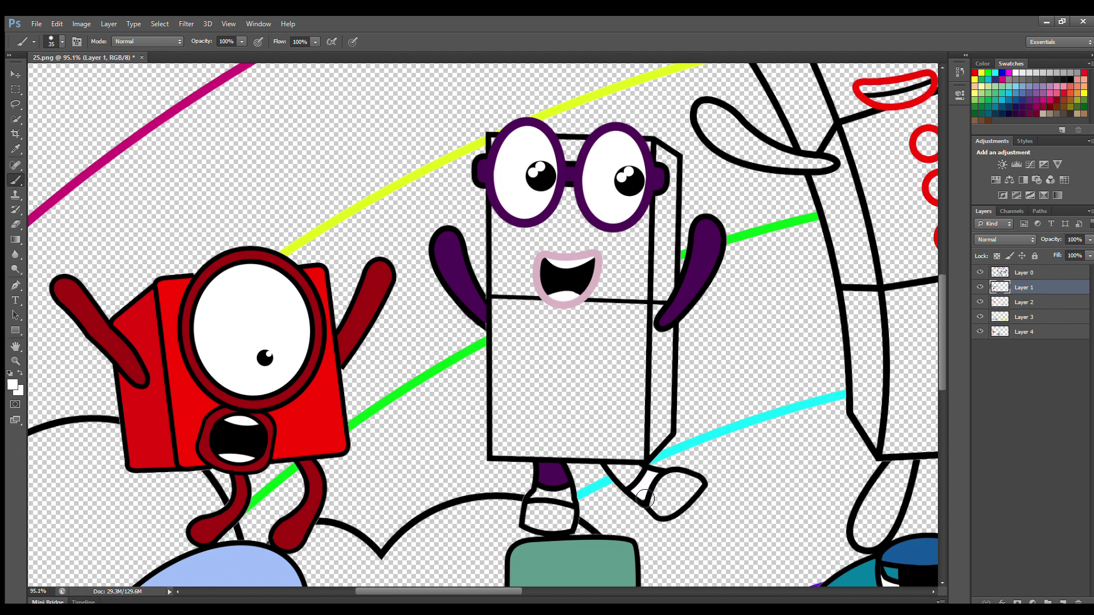
left_click(1027, 304)
key("bracketleft")
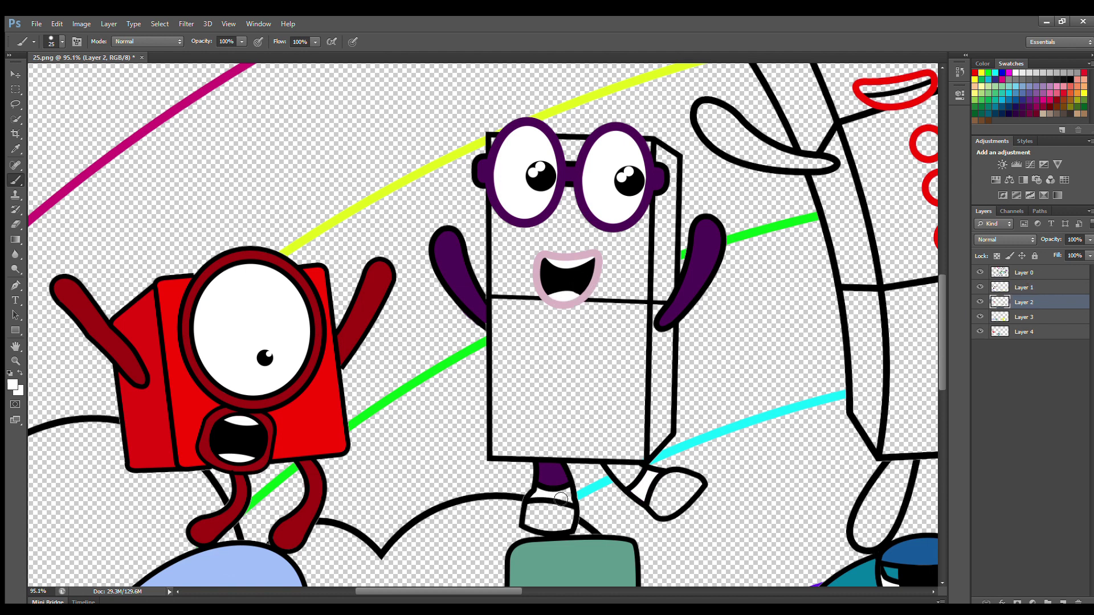
left_click(15, 149)
left_click(456, 256)
left_click(16, 179)
left_click_drag(613, 470, 626, 472)
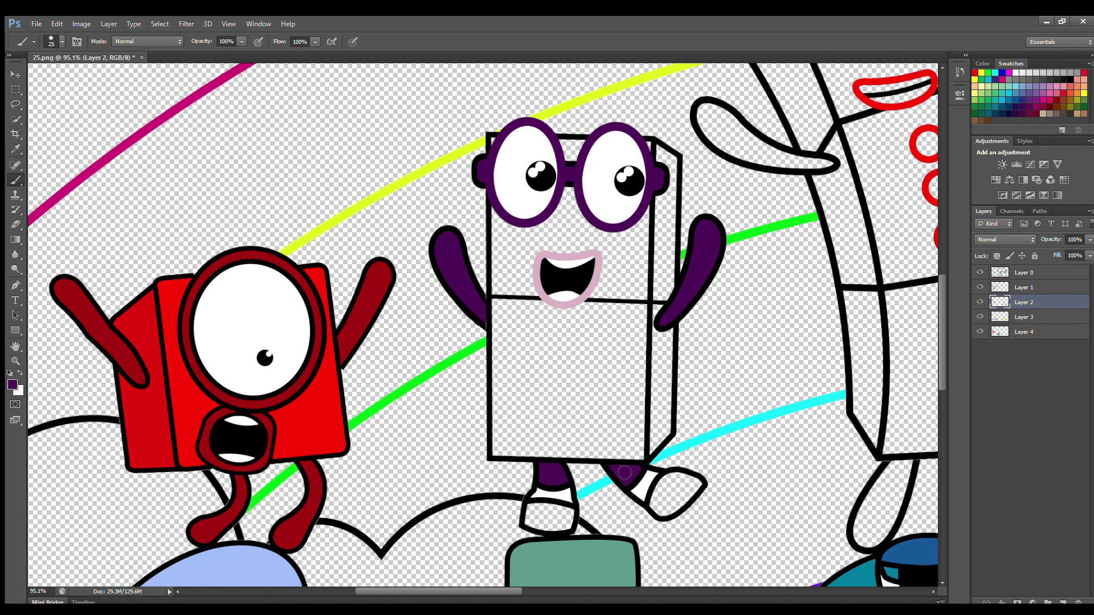
Step: Fill the front face of the character with glasses with orange (R 244, G 117, B 56) on Layer 3
left_click(1029, 317)
left_click(1071, 94)
left_click(982, 63)
left_click(979, 79)
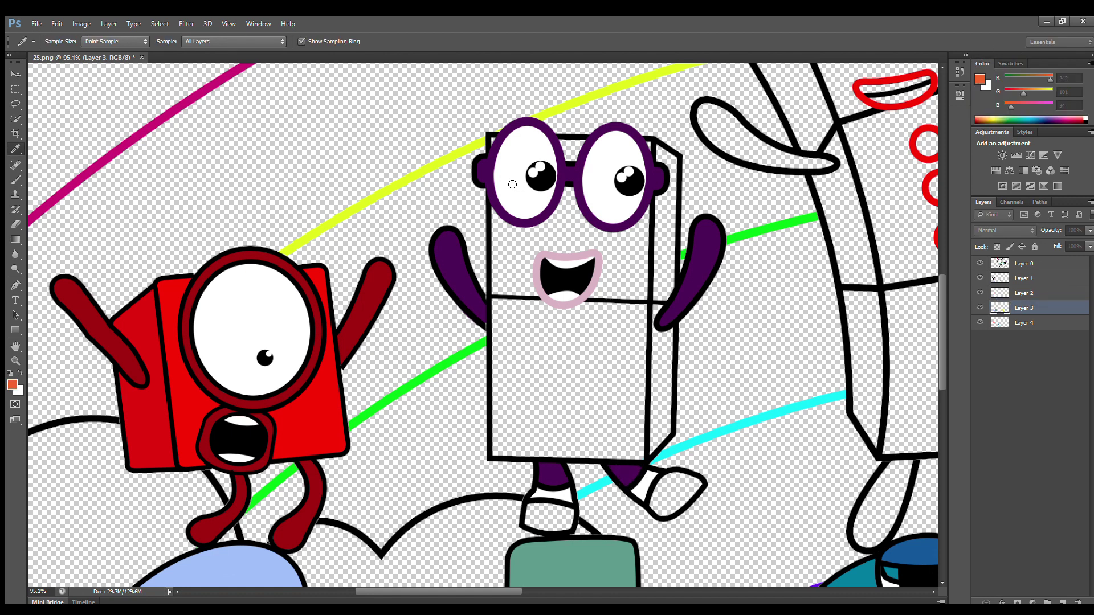
key("b")
left_click_drag(495, 145, 566, 163)
key("bracketright")
mouse_move(504, 219)
left_mouse_down()
mouse_move(508, 450)
mouse_move(643, 459)
mouse_move(645, 235)
mouse_move(630, 214)
mouse_move(595, 203)
mouse_move(539, 309)
mouse_move(545, 333)
mouse_move(629, 371)
mouse_move(597, 424)
mouse_move(529, 434)
mouse_move(625, 428)
left_mouse_up()
key("bracketright")
key("bracketright")
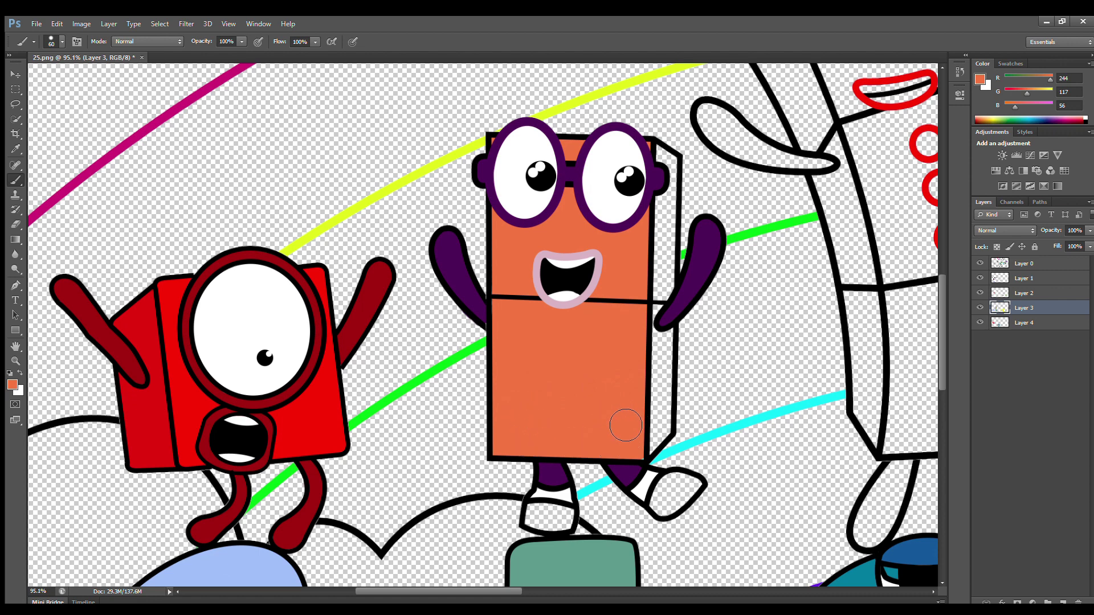
Step: Fill the orange block's side face and both shoes with a darker orange (R 218, G 85, B 21) on Layer 4
left_click(1024, 322)
mouse_move(672, 151)
left_mouse_down()
mouse_move(655, 350)
mouse_move(669, 413)
mouse_move(651, 455)
left_mouse_up()
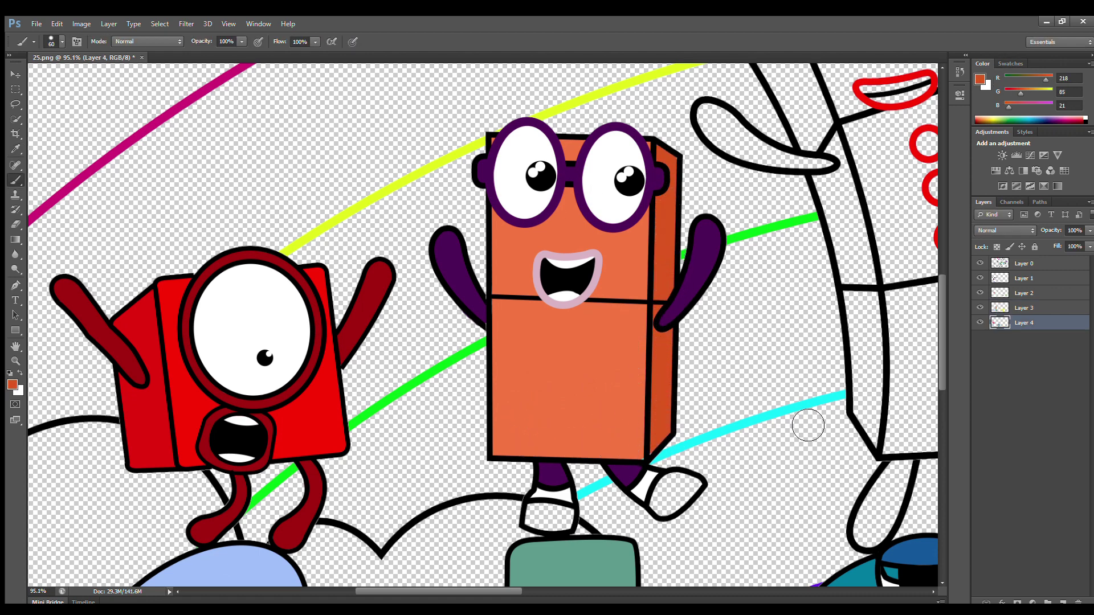
key("bracketleft")
key("bracketleft")
key("bracketleft")
mouse_move(655, 510)
left_mouse_down()
mouse_move(692, 484)
mouse_move(678, 505)
left_mouse_up()
left_click_drag(533, 512, 551, 519)
Step: Paint the crowned three-block character's eyes and teeth white on Layer 1
left_click_drag(518, 591, 562, 591)
scroll(517, 500, "down", 3)
left_click_drag(941, 350, 940, 344)
left_click(1011, 63)
left_click(1015, 73)
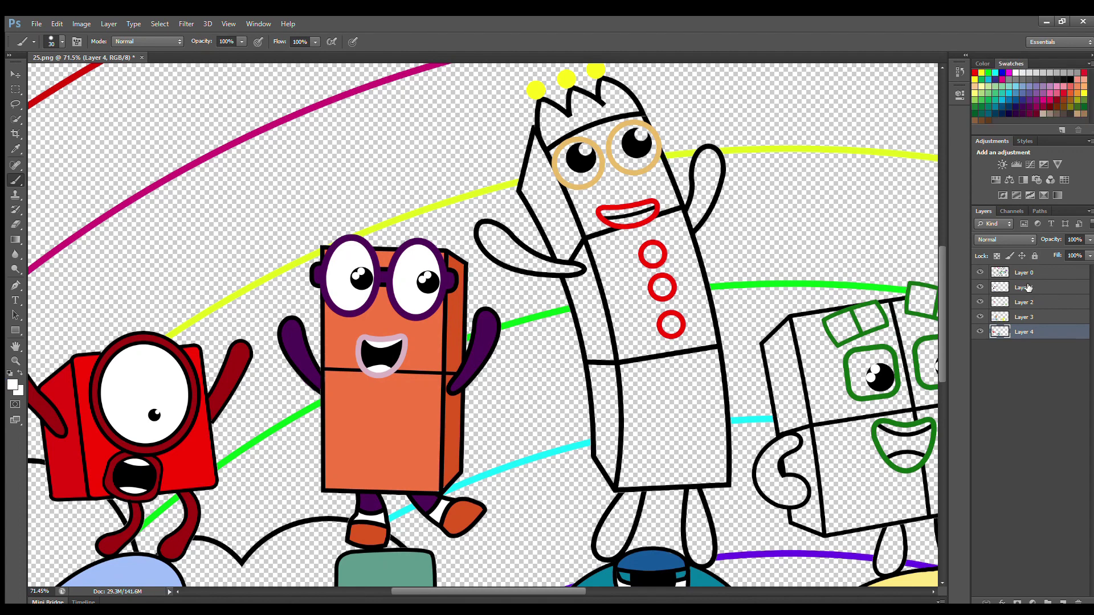
left_click(1024, 287)
mouse_move(577, 149)
left_mouse_down()
mouse_move(595, 172)
mouse_move(582, 177)
mouse_move(576, 154)
mouse_move(629, 148)
left_mouse_up()
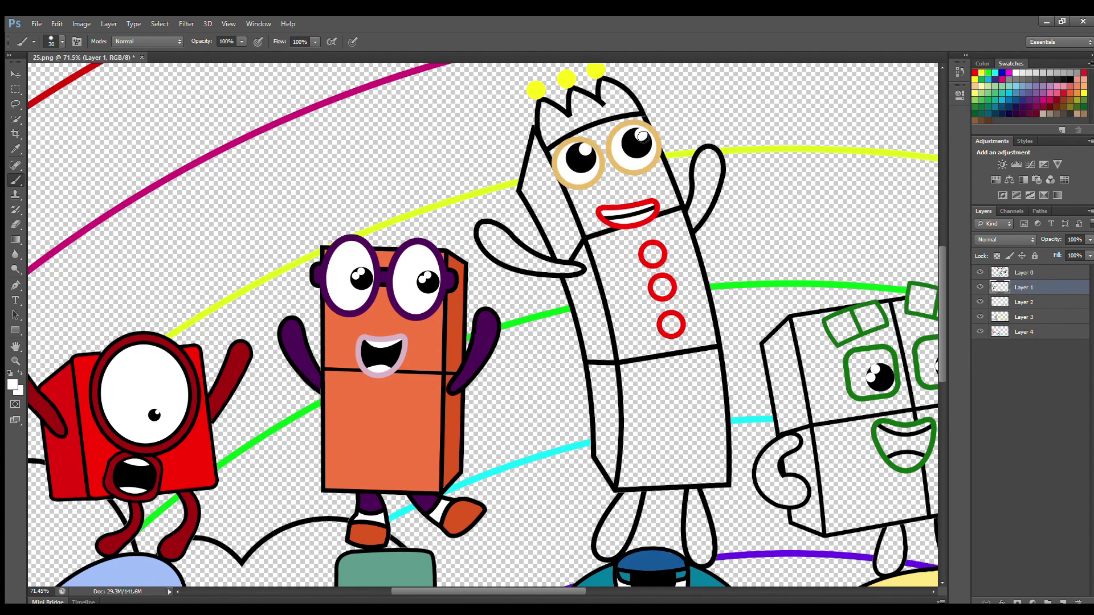
Step: Fill the three-block character's crown, arms and legs with the red of its lips on Layer 1
left_click(648, 203, "alt")
mouse_move(541, 104)
left_mouse_down()
mouse_move(555, 135)
mouse_move(633, 108)
mouse_move(607, 87)
mouse_move(597, 107)
mouse_move(552, 110)
left_mouse_up()
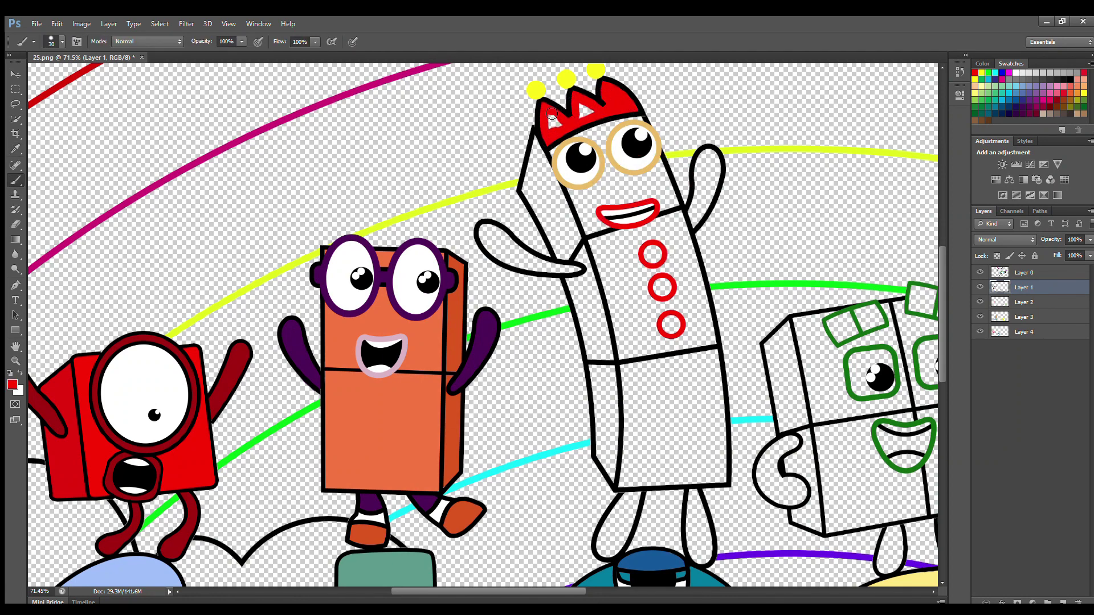
mouse_move(695, 224)
left_mouse_down()
mouse_move(713, 165)
mouse_move(707, 180)
left_mouse_up()
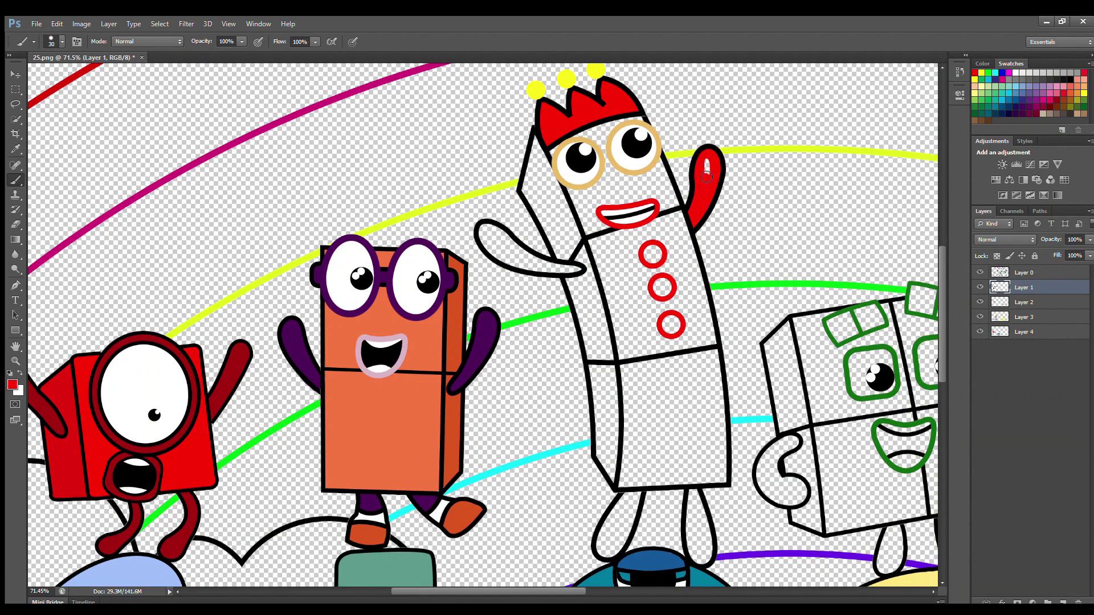
mouse_move(578, 271)
left_mouse_down()
mouse_move(512, 258)
mouse_move(484, 238)
mouse_move(535, 265)
left_mouse_up()
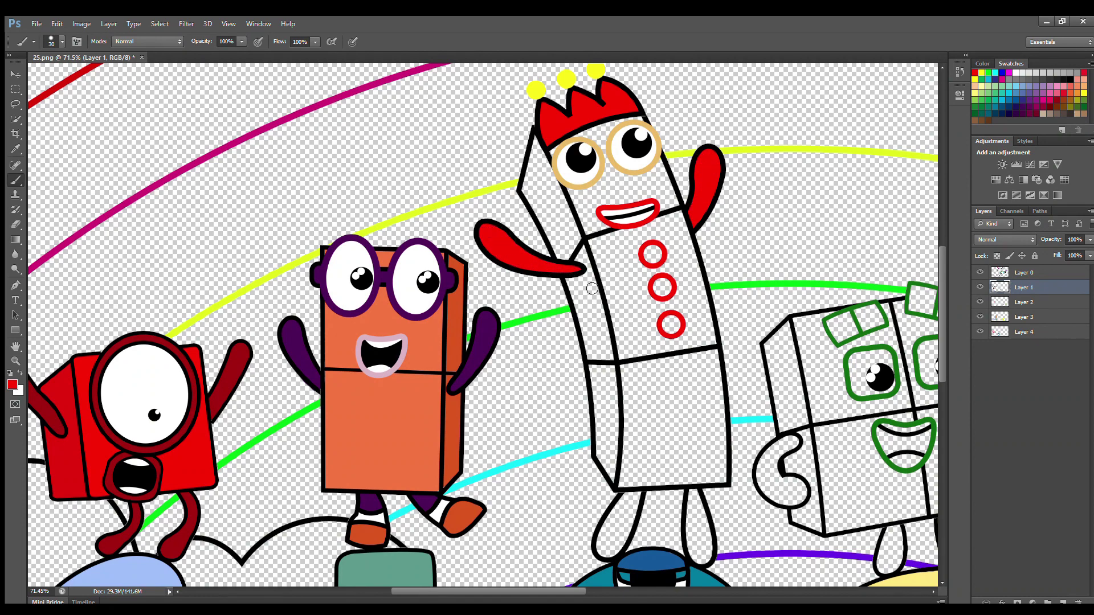
mouse_move(633, 502)
left_mouse_down()
mouse_move(601, 547)
mouse_move(629, 507)
mouse_move(612, 538)
left_mouse_up()
mouse_move(691, 491)
left_mouse_down()
mouse_move(695, 556)
mouse_move(696, 502)
left_mouse_up()
Step: Fill the crowned character's front face with bright yellow on Layer 2
left_click(1029, 303)
left_click(578, 175, "alt")
mouse_move(572, 185)
left_mouse_down()
mouse_move(624, 333)
mouse_move(628, 479)
mouse_move(719, 447)
mouse_move(709, 322)
mouse_move(640, 126)
mouse_move(607, 200)
mouse_move(655, 222)
mouse_move(610, 242)
mouse_move(633, 261)
mouse_move(625, 274)
mouse_move(651, 375)
mouse_move(701, 410)
mouse_move(655, 445)
mouse_move(716, 466)
left_mouse_up()
key("bracketright")
Step: Fill the three round buttons on the yellow character's body with sampled red on Layer 2
key("i")
left_click(628, 291)
key("b")
left_click(671, 325)
Step: Fill the crowned character's side face with a darker yellow (R 219, G 208, B 7) on Layer 3
left_click(1024, 317)
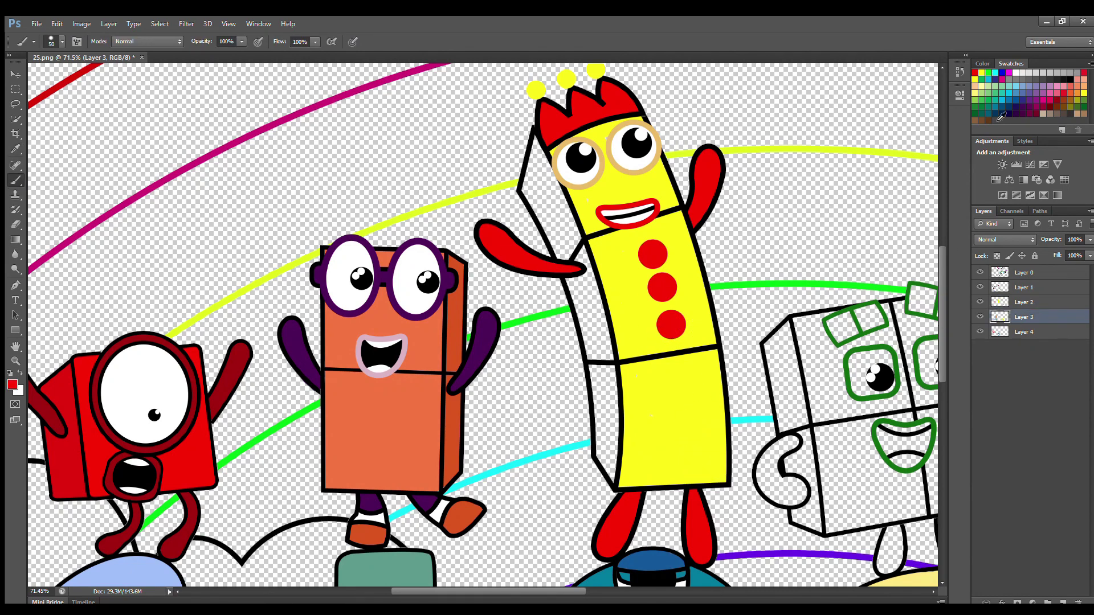
left_click(977, 64)
left_click(15, 148)
left_click(632, 188)
left_click(980, 80)
left_click(537, 197)
left_click(582, 173)
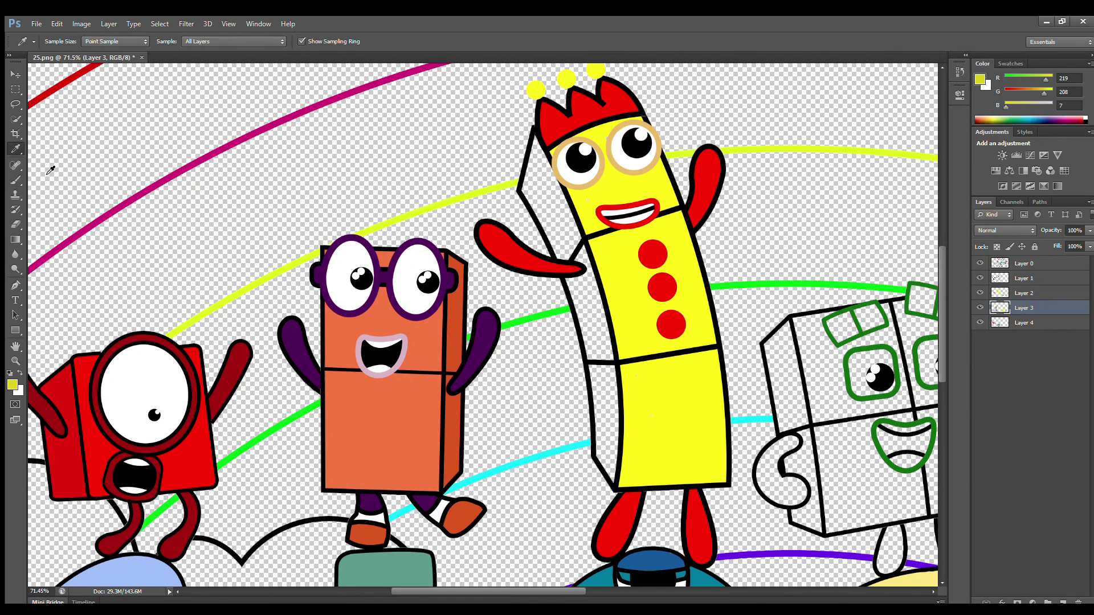
left_click(15, 180)
mouse_move(565, 164)
left_mouse_down()
mouse_move(540, 206)
mouse_move(592, 326)
mouse_move(620, 477)
mouse_move(589, 296)
mouse_move(550, 171)
left_mouse_up()
Step: Dab black behind the three yellow balls on the crown on Layer 1
left_click(1024, 278)
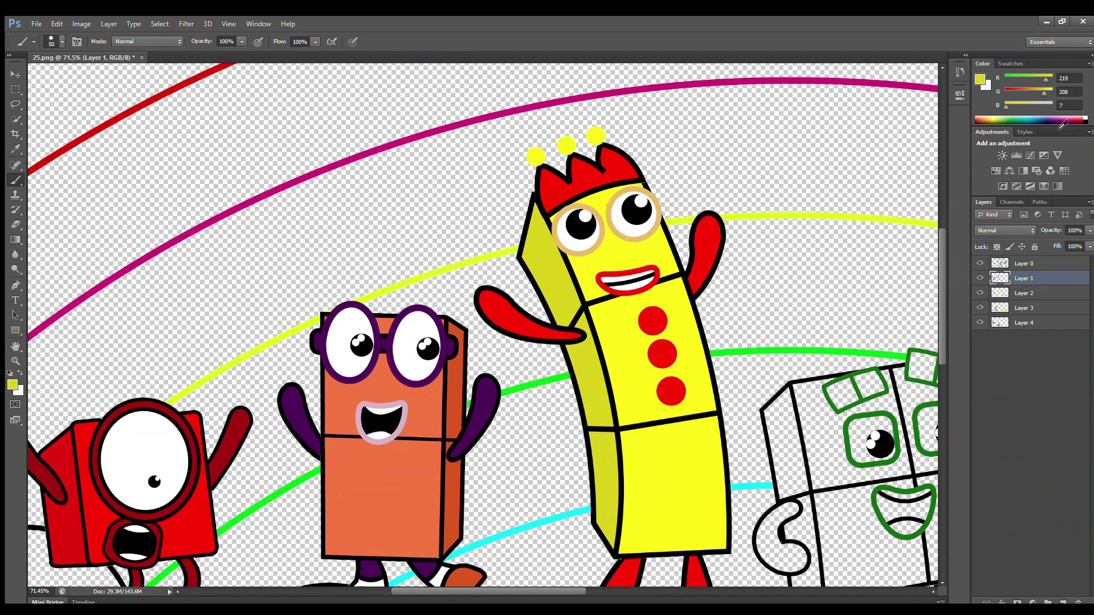
left_click(1011, 63)
left_click(1065, 81)
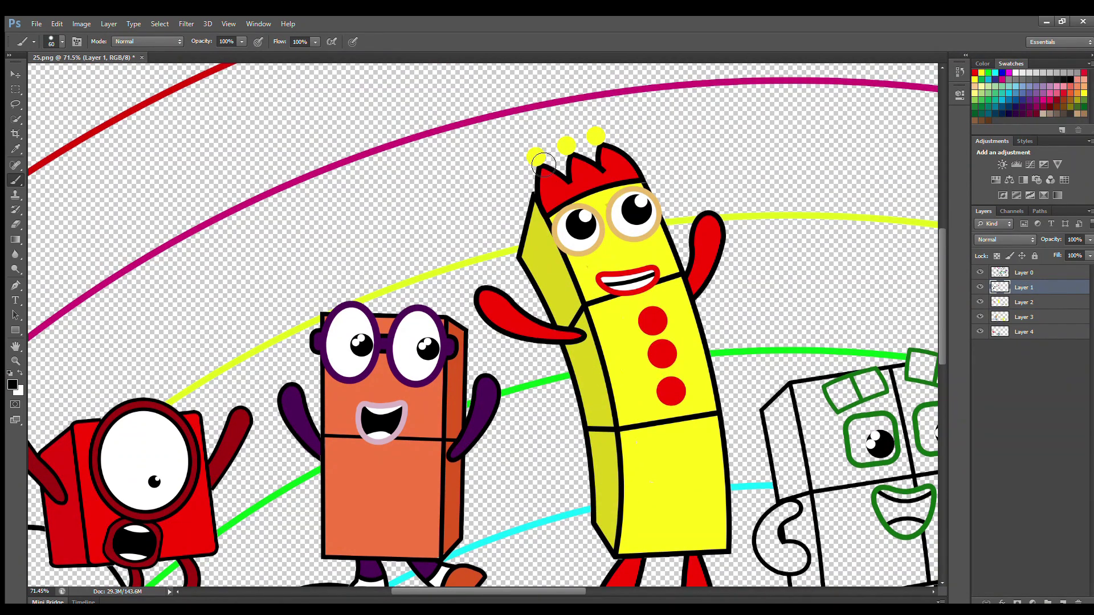
left_click_drag(545, 165, 577, 153)
left_click(595, 136)
Step: Paint the four-square block's mouth interior black and its eyes and teeth white on Layer 1
scroll(540, 235, "down", 4)
left_click_drag(592, 591, 625, 591)
left_click_drag(941, 374, 941, 402)
scroll(831, 408, "up", 4)
scroll(843, 408, "down", 1)
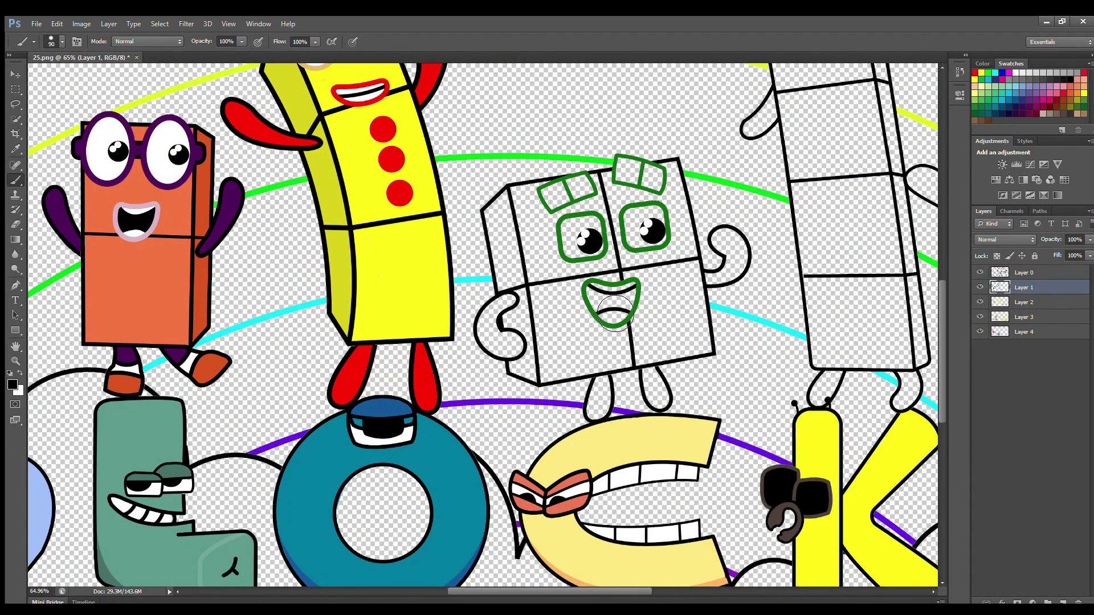
left_click_drag(590, 292, 623, 307)
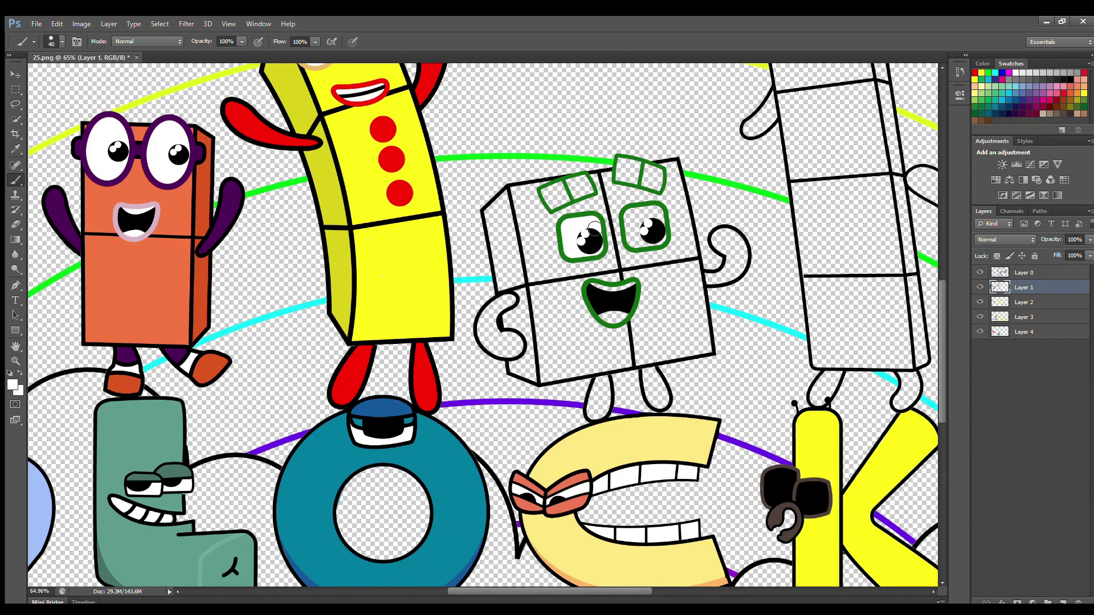
Step: Paint the four-square block's eyebrows, arms and legs with its sampled dark green outline colour (R 12, G 96, B 5) on Layer 1
key("i")
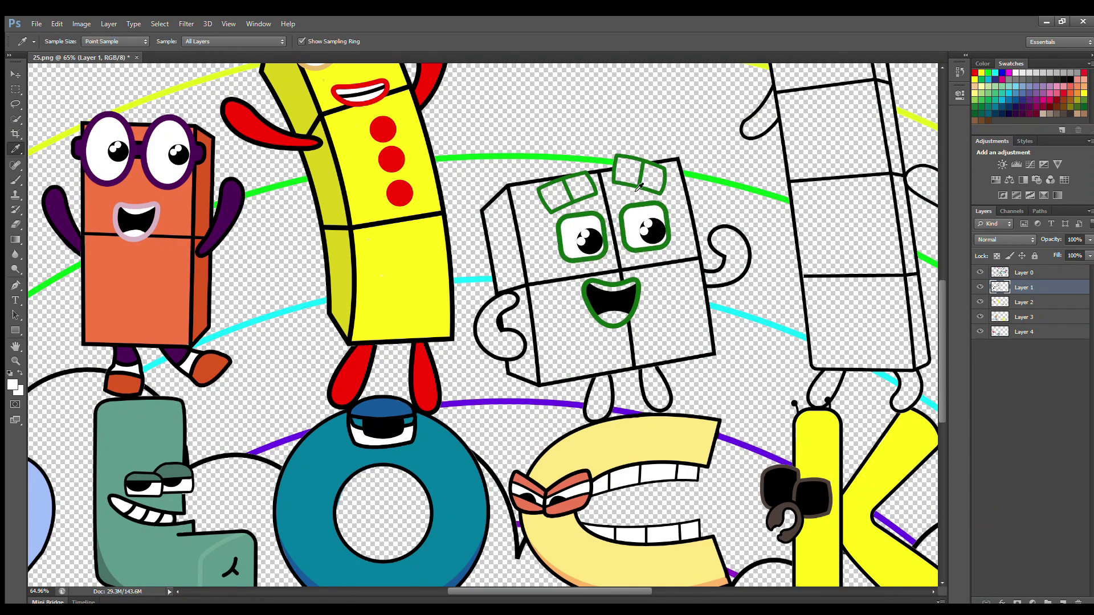
left_click(654, 246)
key("b")
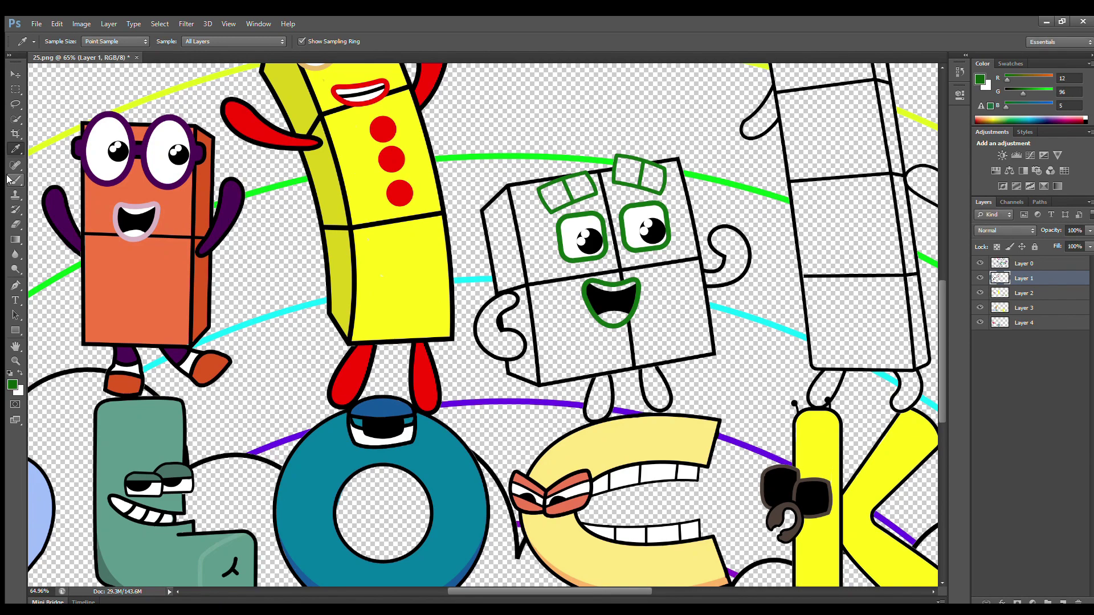
mouse_move(552, 206)
left_mouse_down()
mouse_move(587, 183)
mouse_move(579, 188)
mouse_move(659, 175)
left_mouse_up()
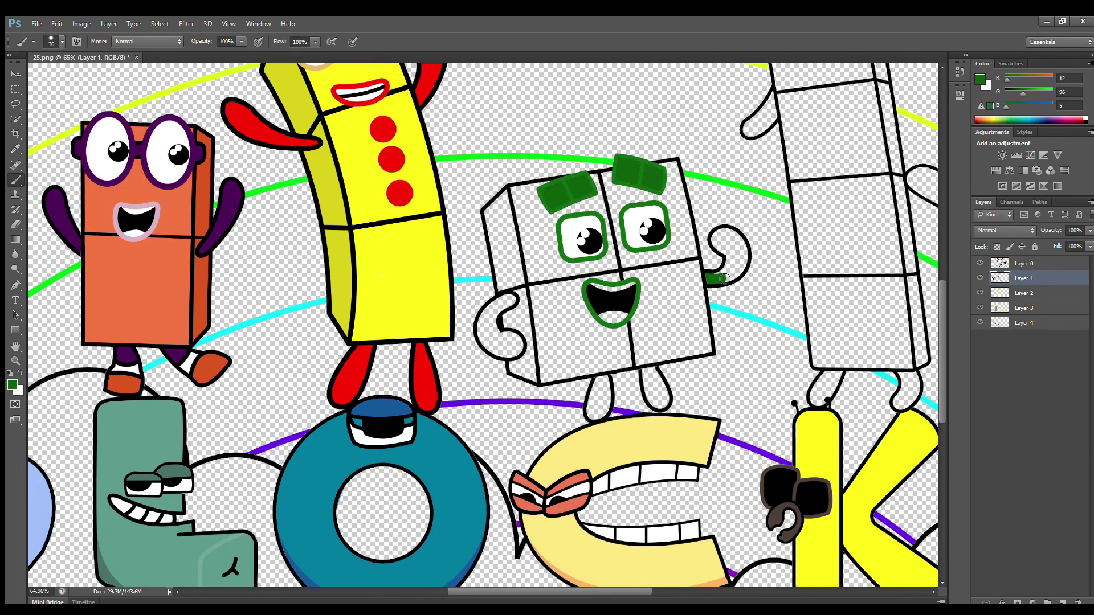
left_click_drag(722, 278, 739, 239)
mouse_move(510, 303)
left_mouse_down()
mouse_move(519, 339)
mouse_move(494, 355)
mouse_move(495, 306)
left_mouse_up()
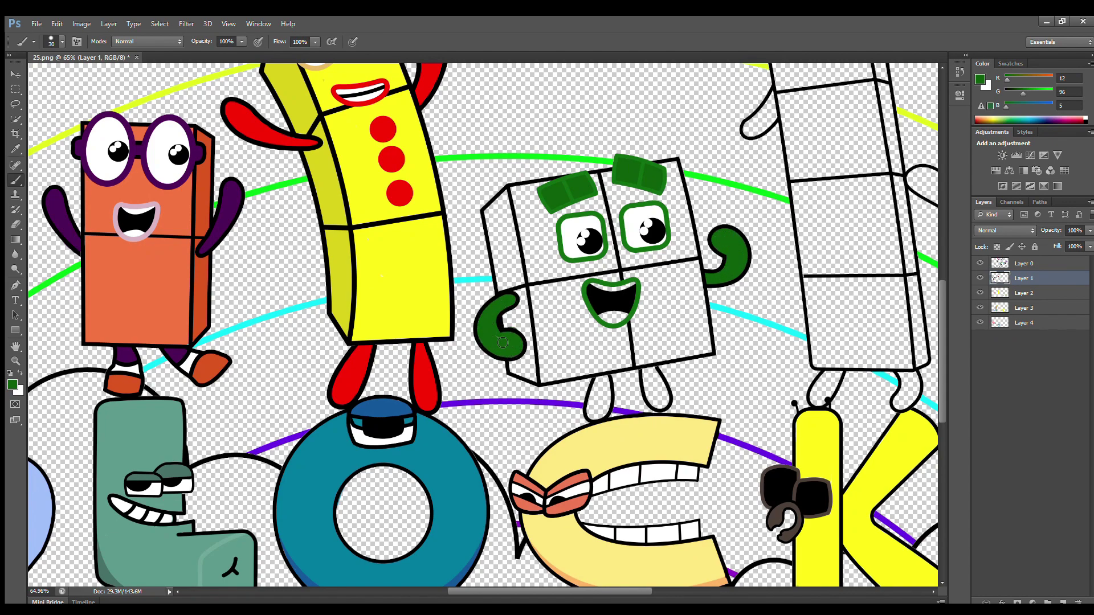
mouse_move(600, 378)
left_mouse_down()
mouse_move(592, 416)
mouse_move(608, 386)
mouse_move(660, 407)
mouse_move(662, 397)
left_mouse_up()
Step: Fill the four-square block's front face with bright green on Layer 2 and paint the lower part of its mouth white
left_click(1023, 294)
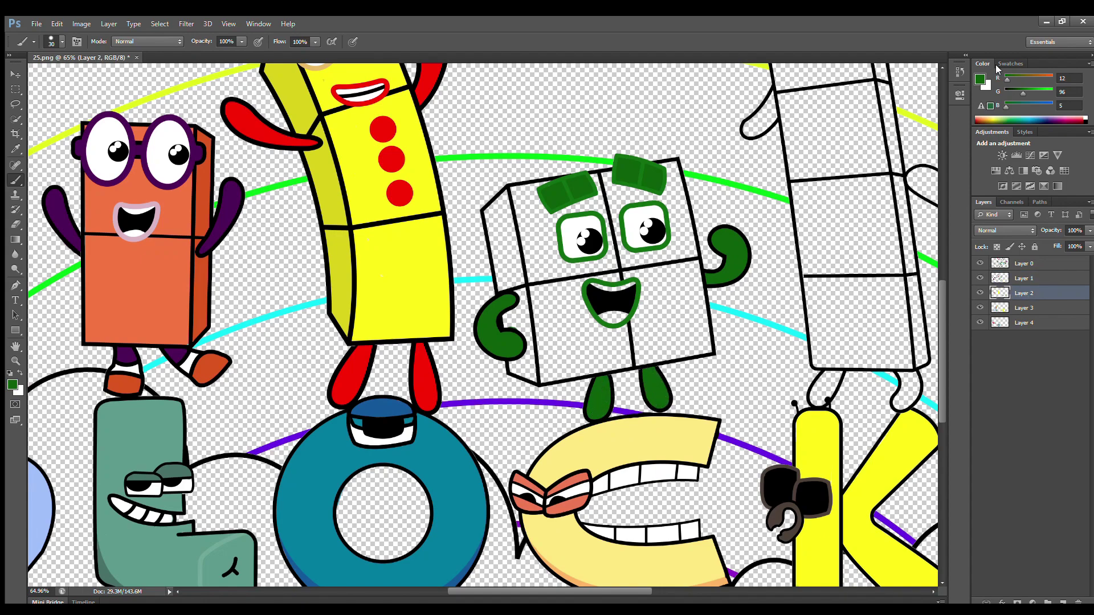
left_click(1001, 65)
left_click(987, 73)
mouse_move(524, 204)
left_mouse_down()
mouse_move(548, 367)
mouse_move(660, 358)
mouse_move(705, 326)
mouse_move(675, 173)
left_mouse_up()
key("bracketright")
key("bracketright")
key("bracketright")
mouse_move(565, 212)
left_mouse_down()
mouse_move(649, 194)
mouse_move(570, 274)
mouse_move(672, 290)
mouse_move(598, 347)
mouse_move(603, 356)
left_mouse_up()
key("alt+bracketright")
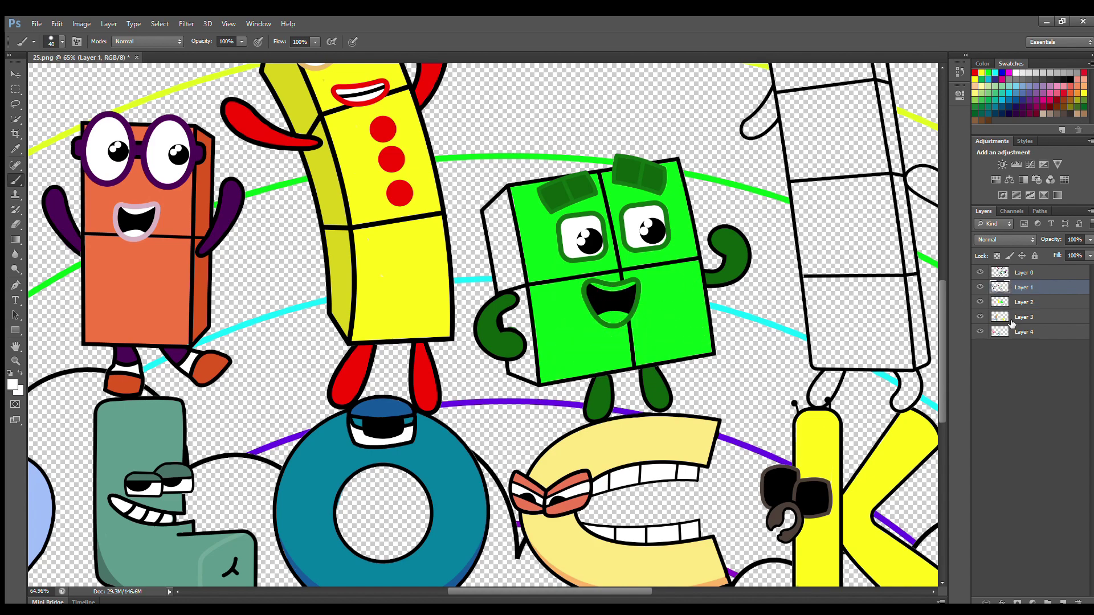
key("alt+bracketleft")
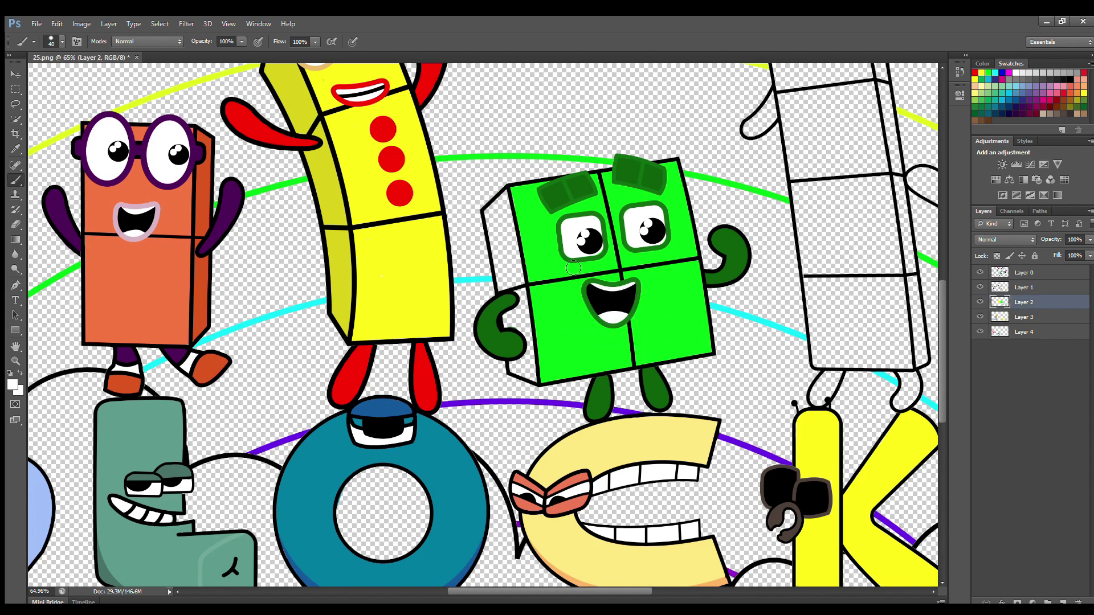
Step: Fill the four-square block's side face with a slightly darker green (R 11, G 226, B 11) on Layer 3
left_click(1025, 318)
left_click(519, 197, "alt")
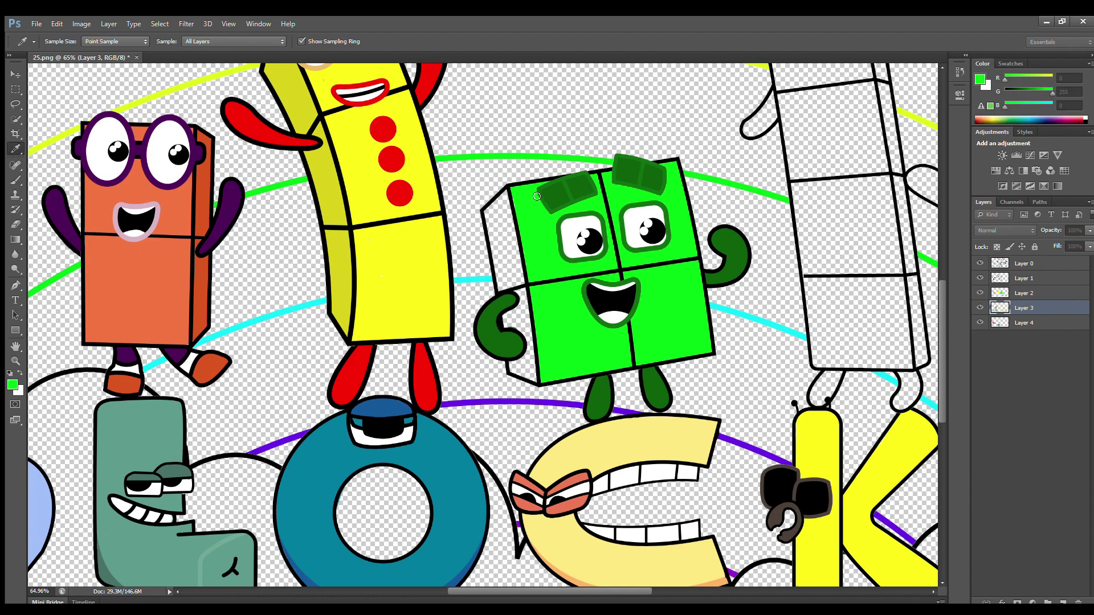
mouse_move(512, 198)
left_mouse_down()
mouse_move(501, 234)
mouse_move(518, 376)
mouse_move(512, 223)
mouse_move(528, 362)
left_mouse_up()
Step: Fill the tall five-square block's lips with pink (R 244, G 154, B 193) on Layer 1
left_click_drag(548, 590, 620, 589)
left_click_drag(940, 411, 943, 354)
scroll(753, 342, "down", 2)
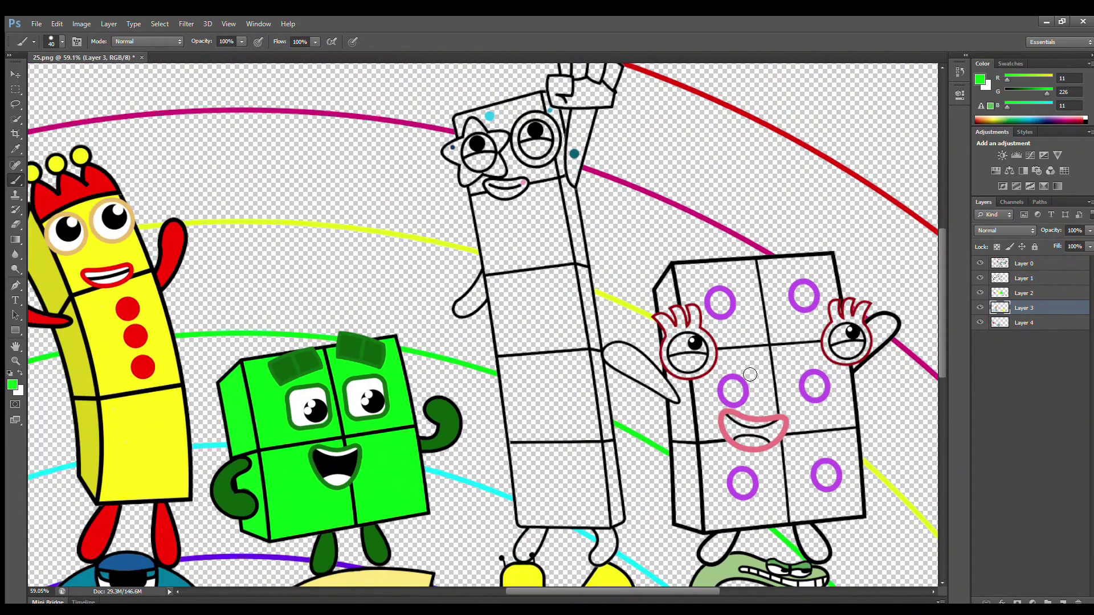
left_click(1033, 278)
scroll(544, 207, "up", 4)
left_click(544, 206, "alt")
scroll(544, 206, "up", 1)
mouse_move(543, 219)
left_mouse_down()
mouse_move(515, 219)
mouse_move(546, 214)
left_mouse_up()
Step: Paint the tall block's raised arm, fist and lowered arm with the sampled dark teal (R 7, G 95, B 119) on Layer 1
key("i")
left_click_drag(941, 250, 941, 236)
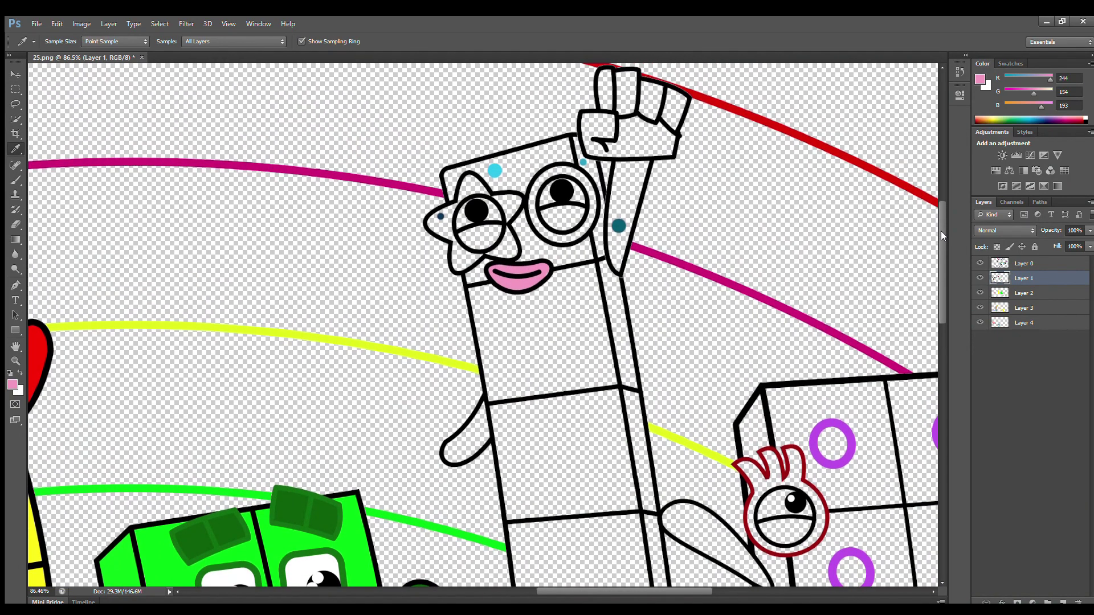
left_click(613, 225)
key("b")
mouse_move(648, 168)
left_mouse_down()
mouse_move(671, 152)
mouse_move(681, 101)
mouse_move(615, 81)
mouse_move(591, 120)
mouse_move(595, 154)
mouse_move(647, 152)
mouse_move(620, 183)
mouse_move(616, 240)
mouse_move(626, 95)
mouse_move(638, 140)
left_mouse_up()
key("bracketright")
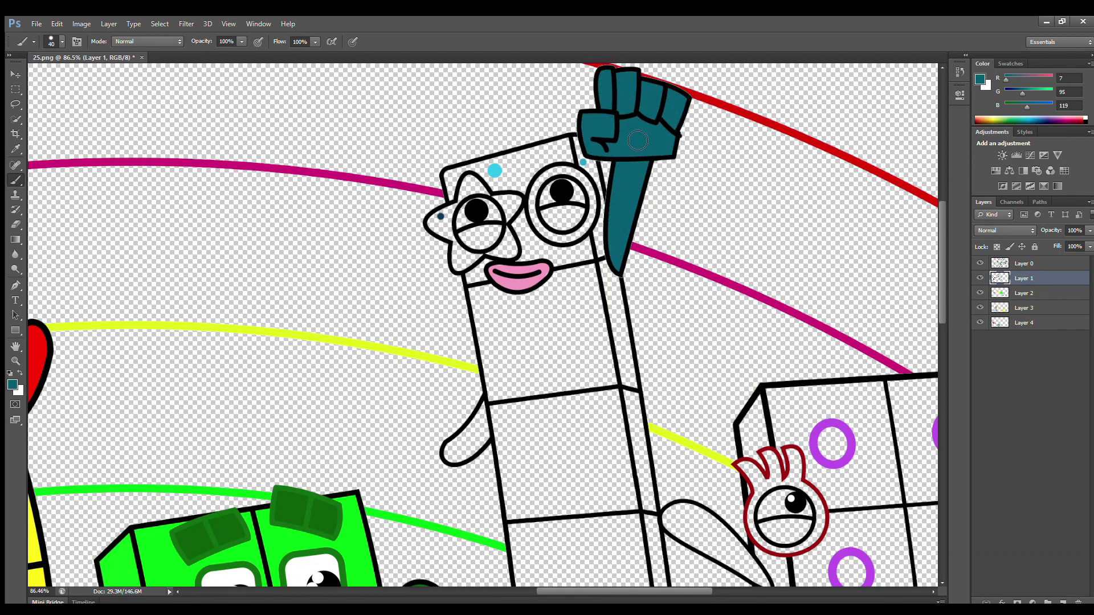
mouse_move(484, 411)
left_mouse_down()
mouse_move(486, 438)
mouse_move(466, 457)
mouse_move(446, 454)
mouse_move(481, 437)
left_mouse_up()
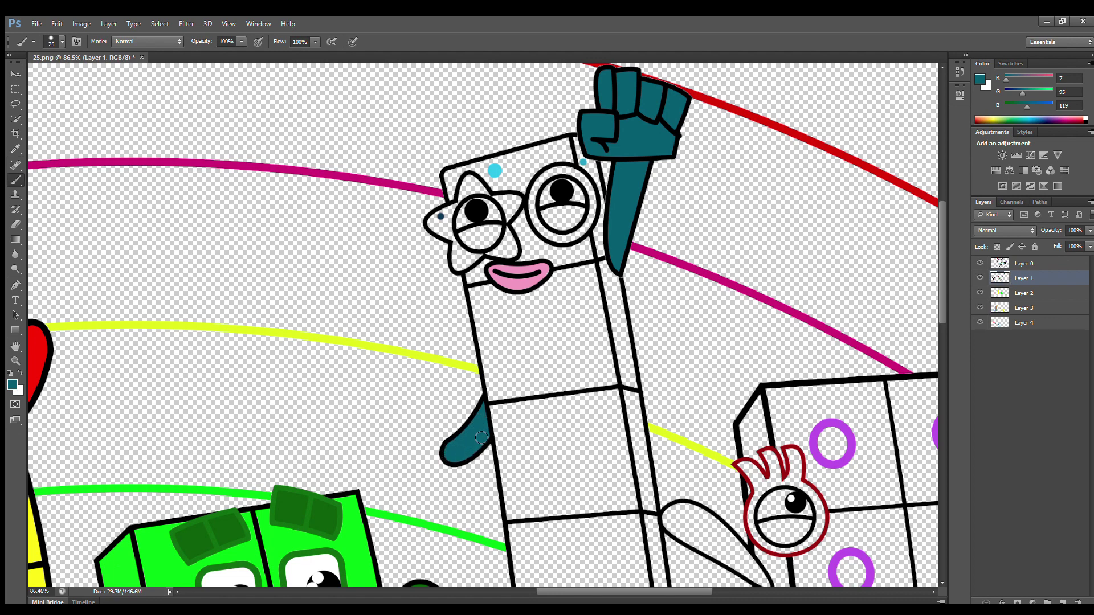
Step: Colour the tall block's eyes on Layer 2 with white eyeballs, dark blue star and round frames, and lighter blue lids (R 16, G 73, B 114)
left_click(1010, 63)
left_click(1015, 72)
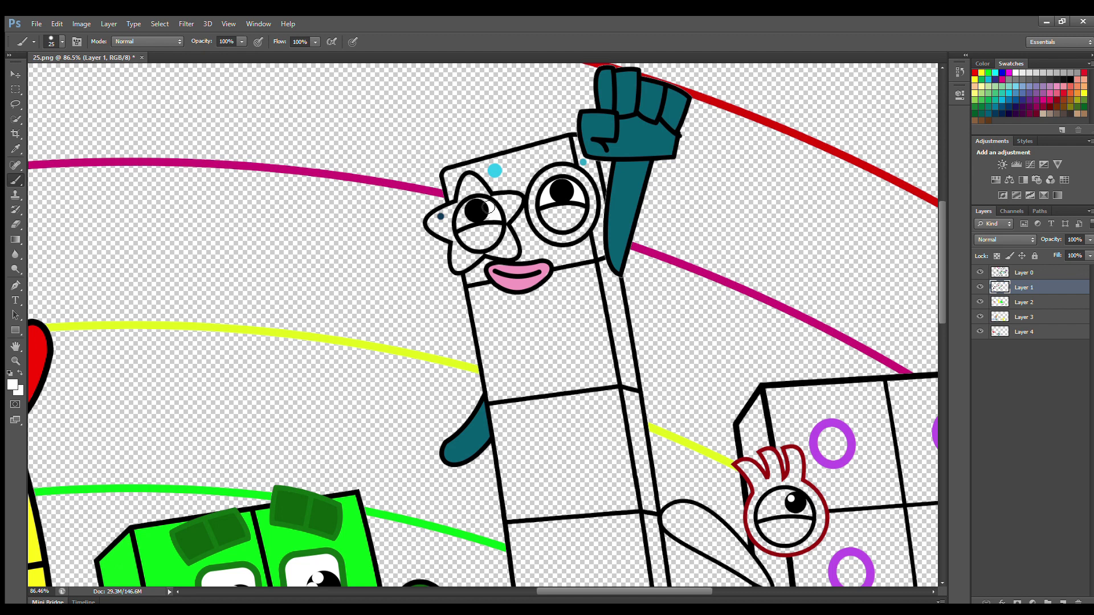
left_click(1024, 302)
left_click(440, 216, "alt")
mouse_move(456, 206)
left_mouse_down()
mouse_move(431, 227)
mouse_move(459, 245)
mouse_move(463, 267)
mouse_move(511, 242)
mouse_move(509, 199)
mouse_move(478, 188)
mouse_move(464, 206)
mouse_move(505, 213)
mouse_move(492, 248)
mouse_move(454, 220)
mouse_move(492, 238)
mouse_move(530, 208)
mouse_move(543, 231)
mouse_move(574, 236)
mouse_move(591, 225)
mouse_move(584, 185)
mouse_move(553, 179)
mouse_move(538, 197)
mouse_move(576, 219)
left_mouse_up()
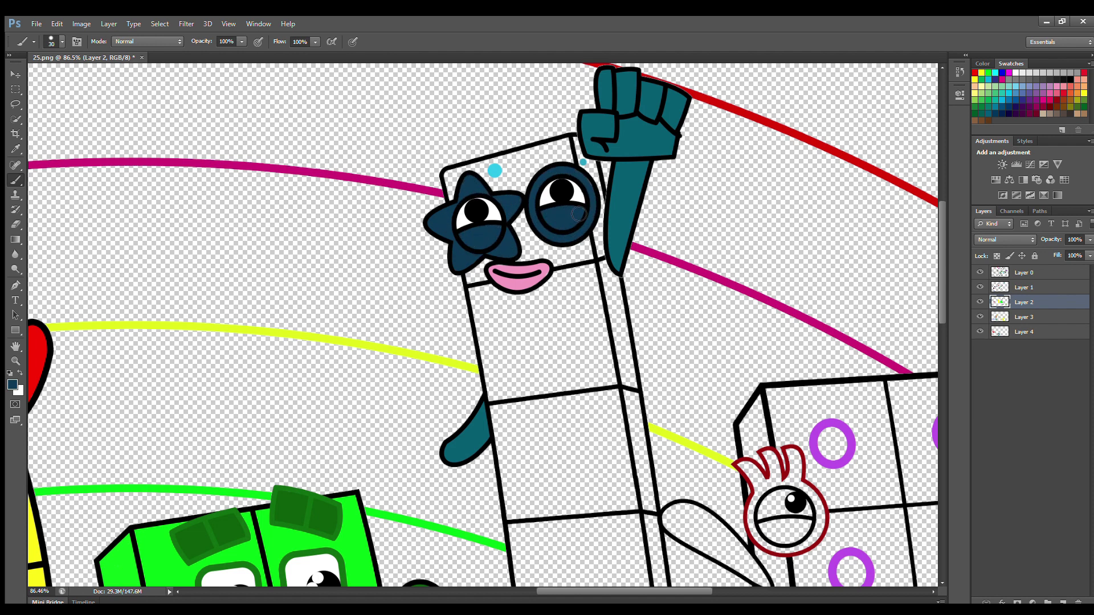
left_click(982, 64)
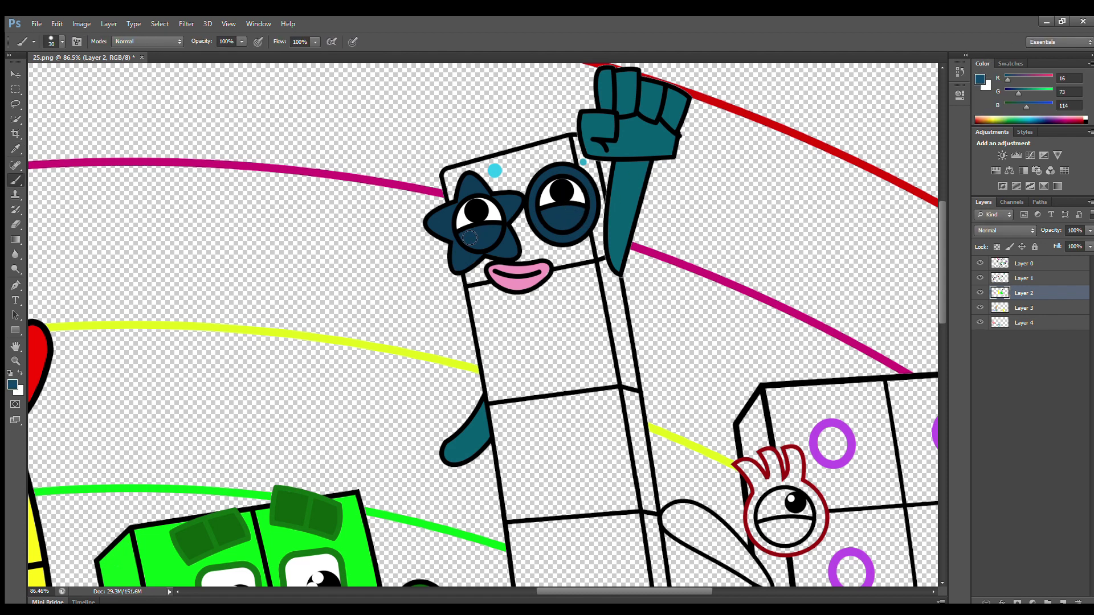
mouse_move(549, 218)
left_mouse_down()
mouse_move(580, 220)
mouse_move(554, 221)
left_mouse_up()
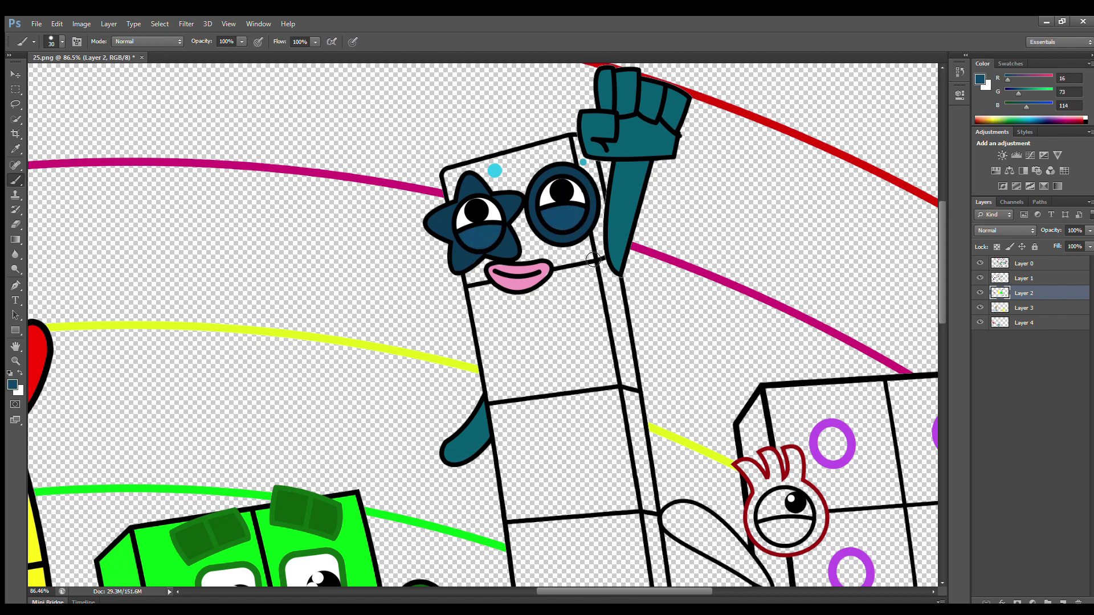
Step: Paint both of the tall block's legs with the dark teal sampled from its arm
scroll(552, 162, "down", 3)
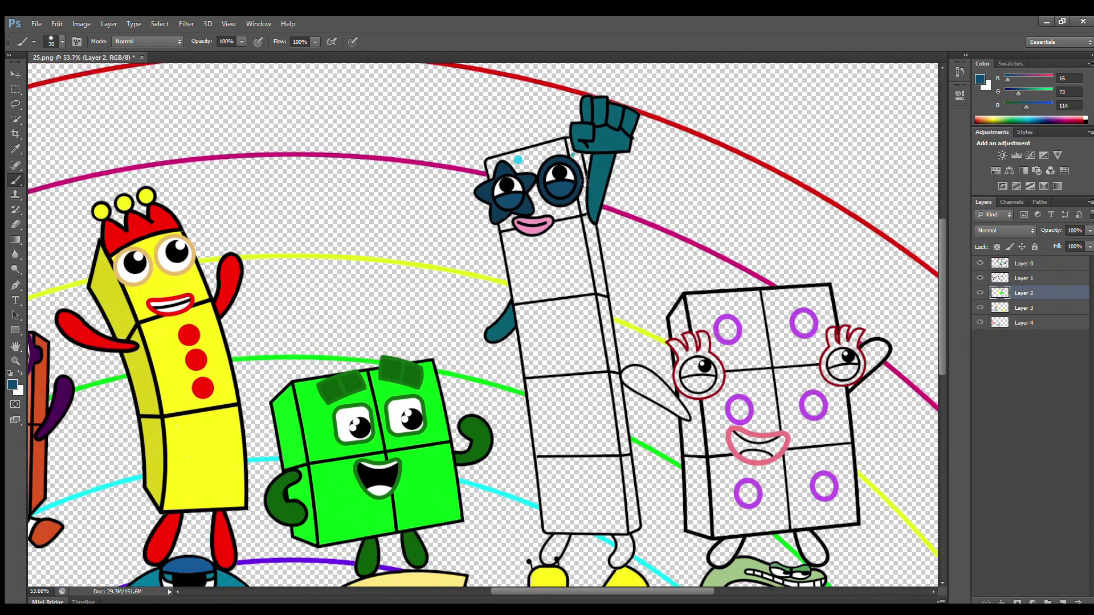
left_click(15, 149)
left_click(497, 325)
left_click(15, 180)
scroll(561, 573, "up", 2)
mouse_move(555, 532)
left_mouse_down()
mouse_move(543, 556)
mouse_move(561, 532)
left_mouse_up()
mouse_move(632, 532)
left_mouse_down()
mouse_move(627, 561)
mouse_move(641, 535)
mouse_move(635, 553)
left_mouse_up()
Step: Fill the tall block's five front squares on Layer 3 with the light blue sampled from the dot on its forehead
scroll(606, 484, "down", 1)
left_click(1029, 309)
left_click(515, 110, "alt")
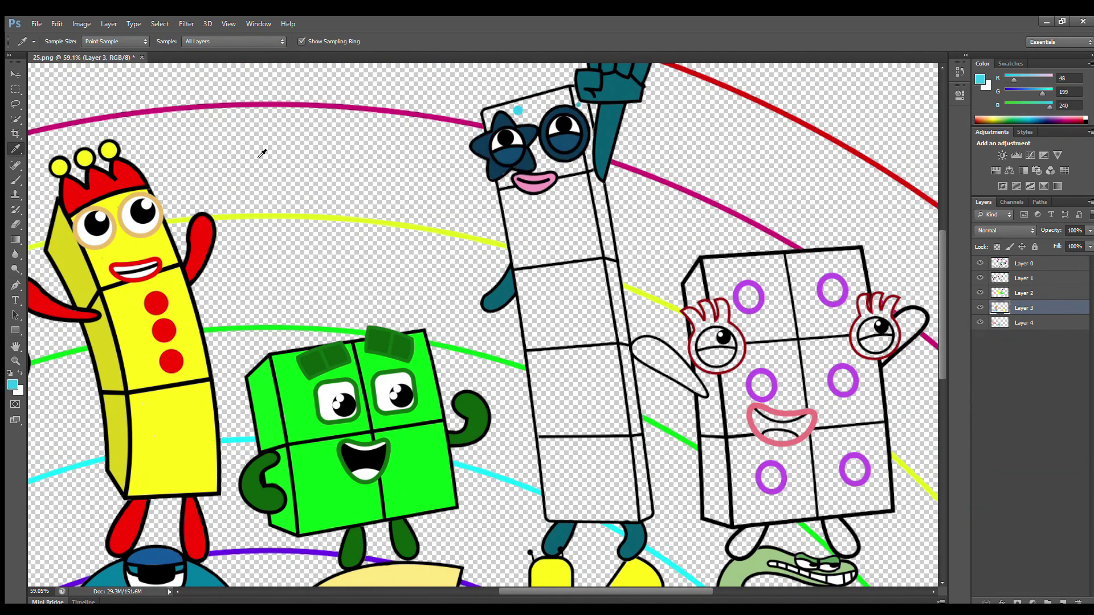
mouse_move(498, 113)
left_mouse_down()
mouse_move(550, 510)
mouse_move(634, 520)
mouse_move(567, 96)
mouse_move(498, 125)
mouse_move(565, 193)
mouse_move(526, 146)
mouse_move(562, 123)
mouse_move(540, 177)
mouse_move(579, 198)
mouse_move(583, 291)
mouse_move(569, 323)
mouse_move(584, 332)
mouse_move(549, 341)
mouse_move(559, 402)
mouse_move(619, 463)
mouse_move(570, 464)
mouse_move(614, 504)
left_mouse_up()
key("e")
key("b")
Step: Fill the tall block's narrow side face with a darker blue (R 43, G 167, B 201) on Layer 4, using a larger brush
key("]")
key("]")
key("]")
key("]")
key("]")
key("]")
key("]")
left_click(1023, 322)
left_click(335, 164, "alt")
mouse_move(584, 102)
left_mouse_down()
mouse_move(625, 348)
mouse_move(621, 419)
mouse_move(630, 392)
mouse_move(648, 517)
left_mouse_up()
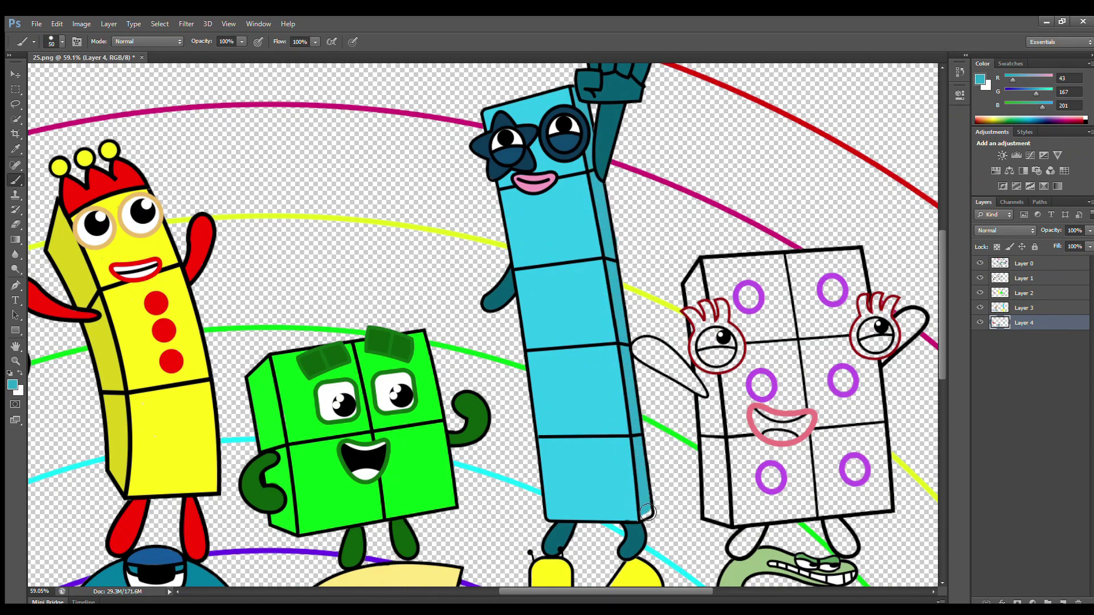
key("e")
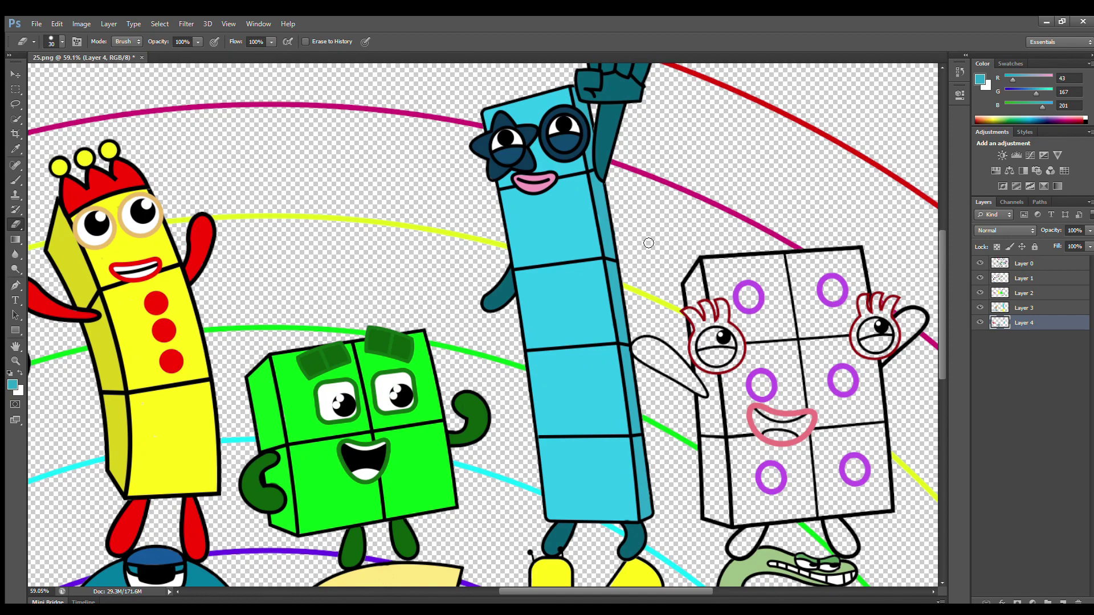
Step: Paint the six-square block's mouth interior black and its eyes white on Layer 1
left_click(1009, 64)
left_click(1070, 81)
left_click(1020, 288)
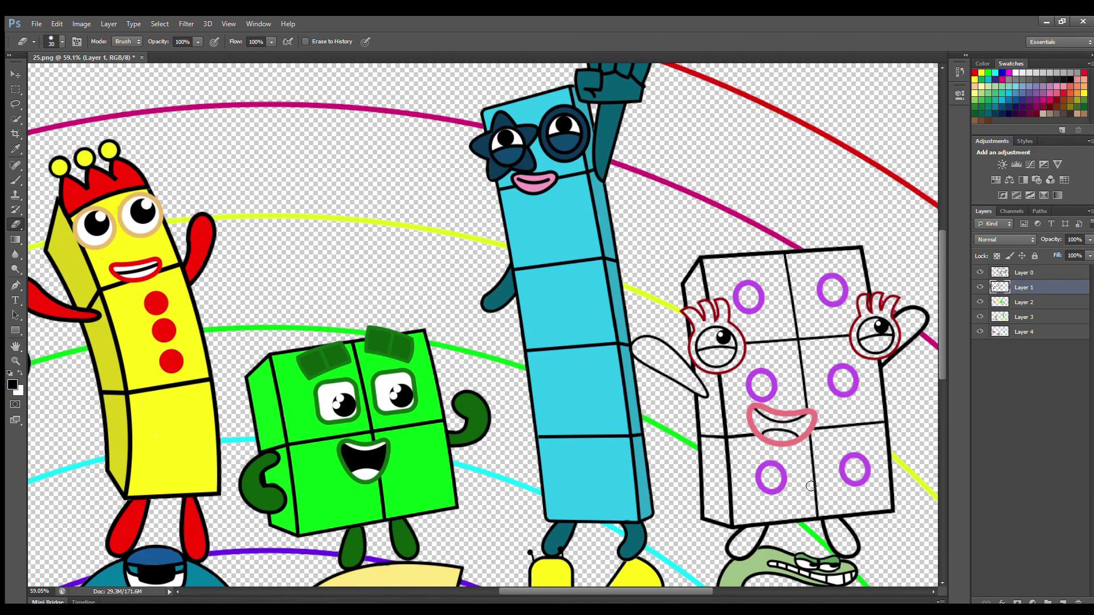
scroll(811, 483, "up", 1)
key("b")
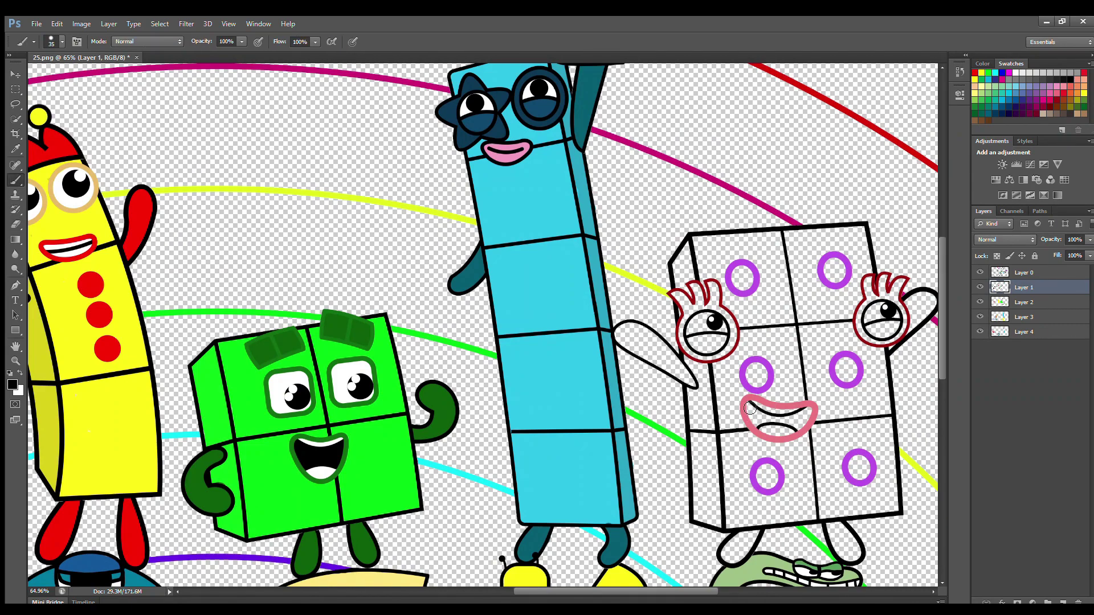
left_click_drag(766, 419, 808, 420)
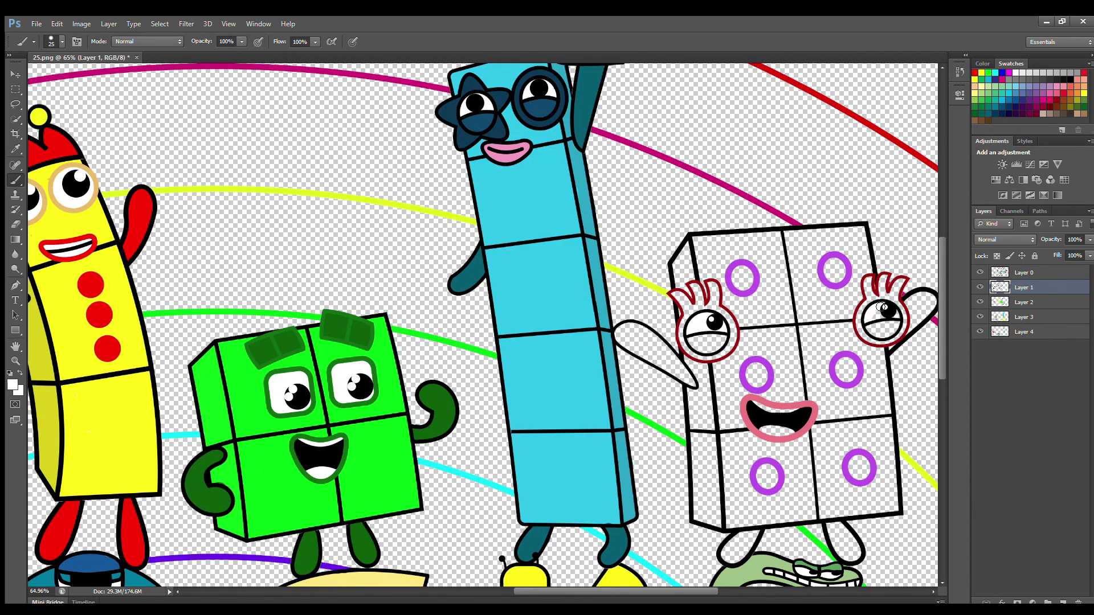
Step: Fill the six circles on the six-square block with their purple outline colour on Layer 1
left_click(739, 268, "alt")
left_click_drag(738, 271, 741, 284)
left_click_drag(831, 265, 843, 277)
left_click_drag(847, 358, 846, 371)
left_click_drag(754, 367, 763, 384)
left_click_drag(768, 486, 773, 470)
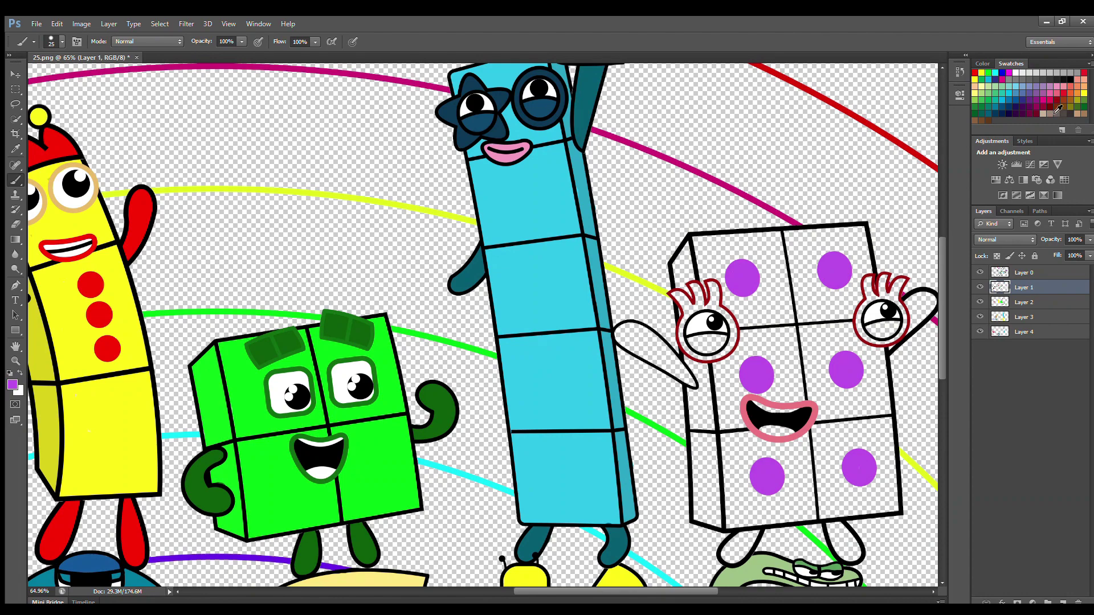
Step: Paint the six-square block's arms and legs dark red on Layer 1
mouse_move(692, 383)
left_mouse_down()
mouse_move(671, 350)
mouse_move(635, 328)
mouse_move(617, 333)
mouse_move(693, 385)
mouse_move(636, 342)
left_mouse_up()
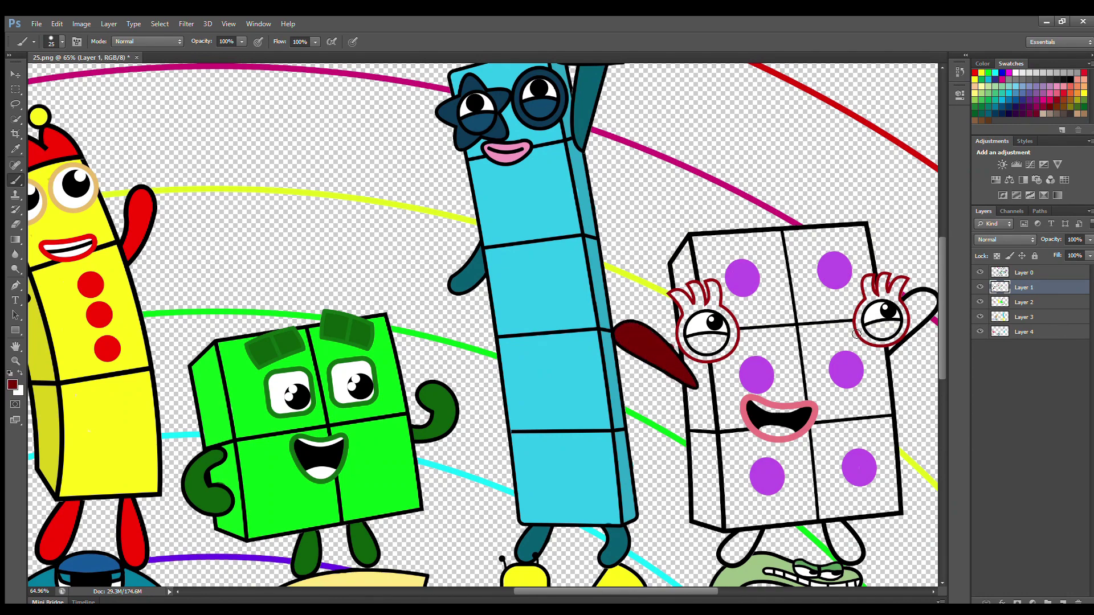
left_click_drag(925, 314, 854, 345)
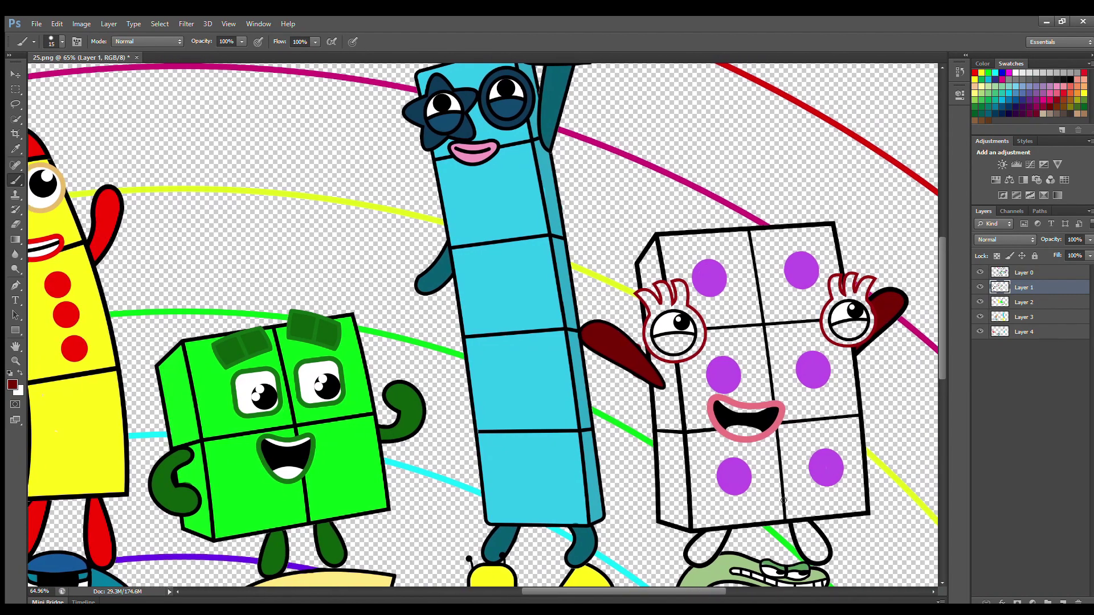
scroll(769, 494, "up", 2)
left_click_drag(691, 546, 686, 550)
scroll(691, 545, "down", 3)
mouse_move(689, 467)
left_mouse_down()
mouse_move(706, 473)
mouse_move(689, 479)
left_mouse_up()
mouse_move(819, 451)
left_mouse_down()
mouse_move(837, 486)
mouse_move(814, 460)
left_mouse_up()
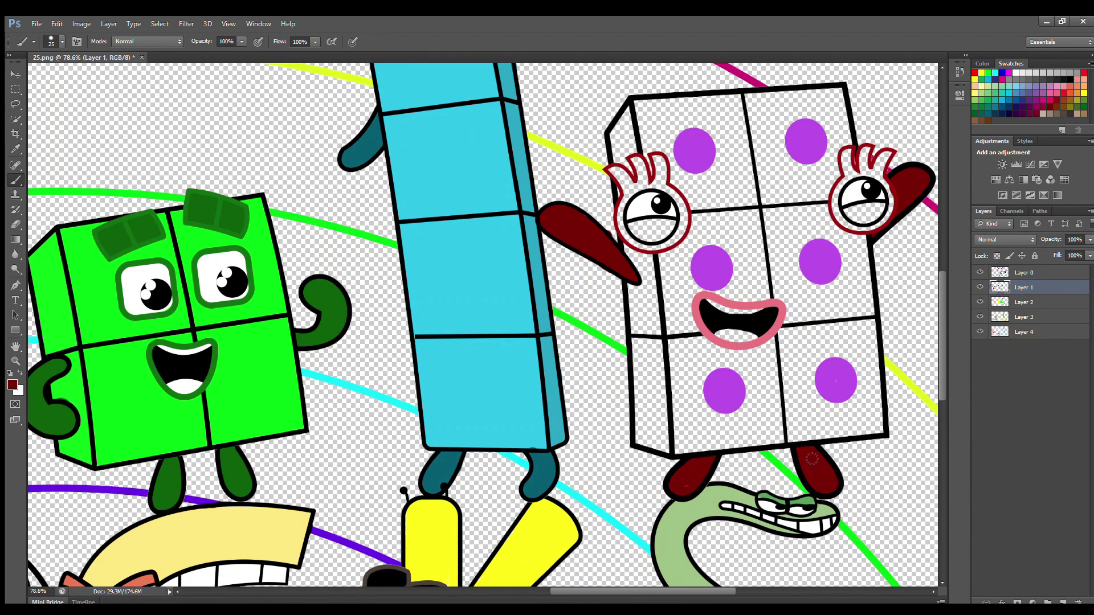
Step: Paint the lower part of the six-square block's mouth white and both lower eyelids red (R 217, G 10, B 10) on Layer 2
left_click(1028, 302)
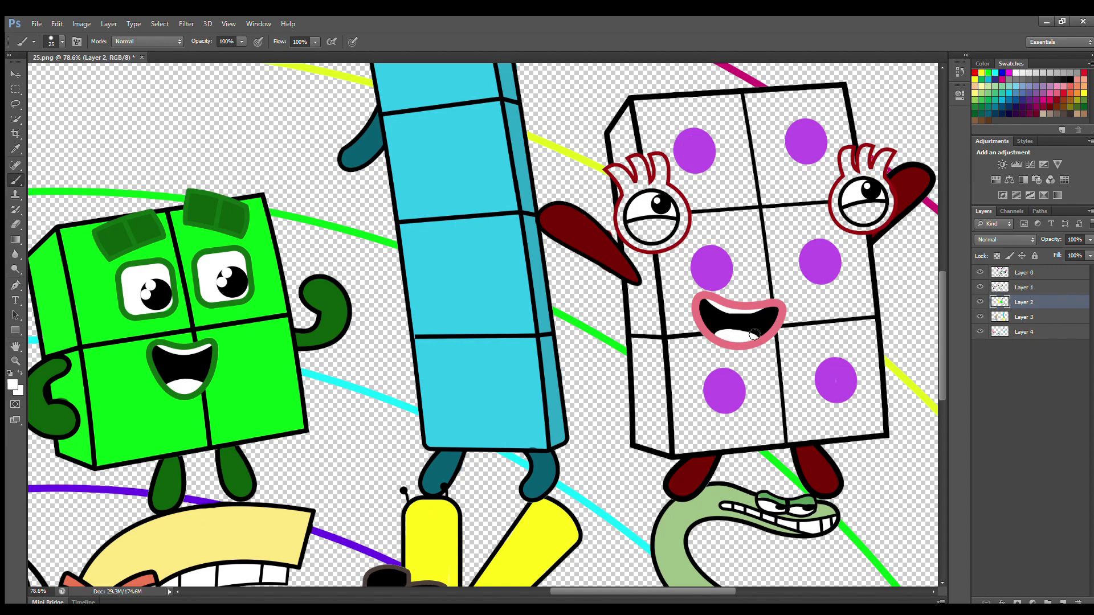
left_click(981, 63)
key("i")
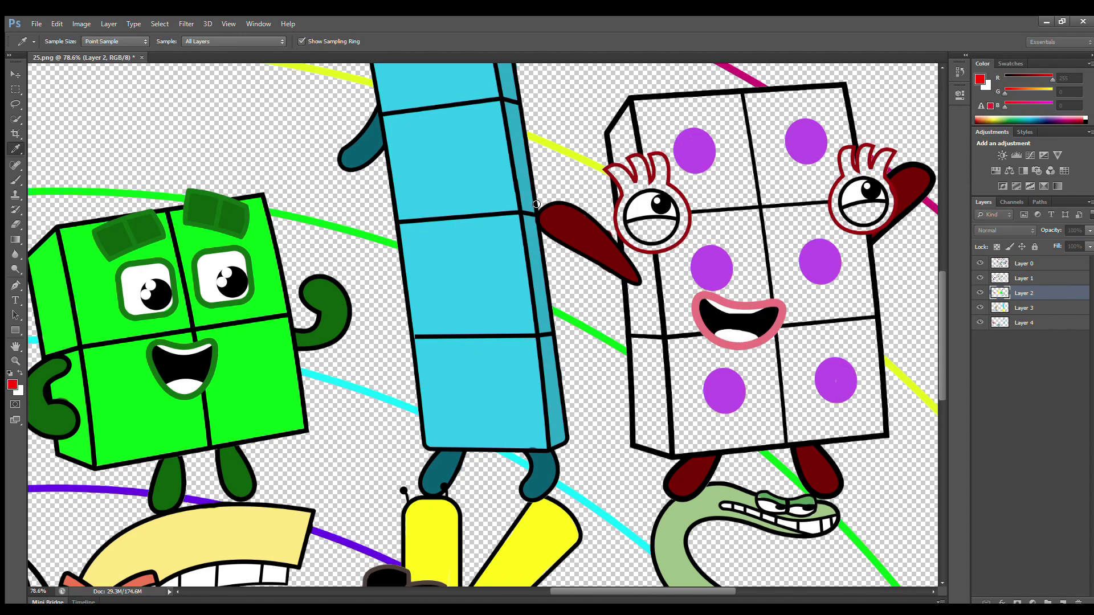
left_click(661, 154)
key("b")
mouse_move(629, 223)
left_mouse_down()
mouse_move(654, 240)
mouse_move(672, 228)
left_mouse_up()
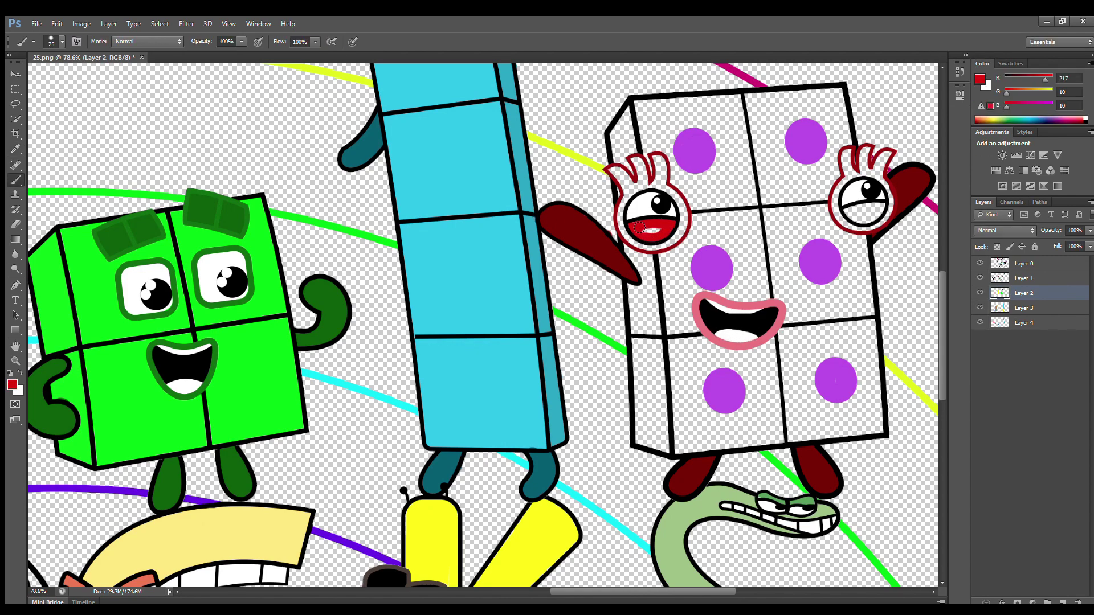
mouse_move(854, 216)
left_mouse_down()
mouse_move(880, 217)
mouse_move(869, 216)
left_mouse_up()
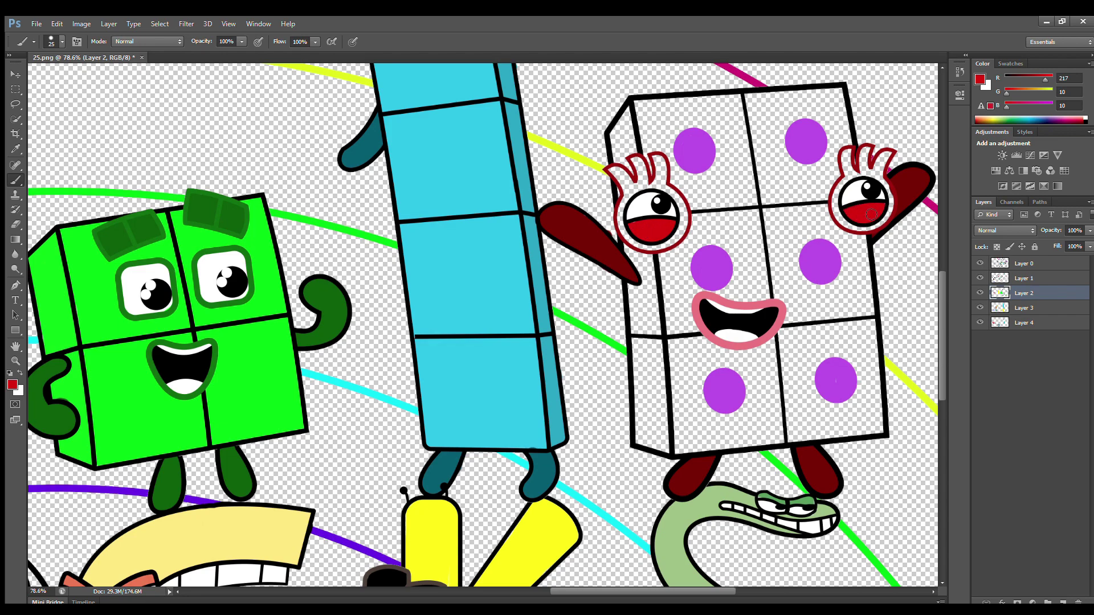
Step: Fill the six-square block's eye surrounds and lashes with bright red on Layer 3, and make Layer 1 active
left_click(1026, 308)
left_click(1004, 64)
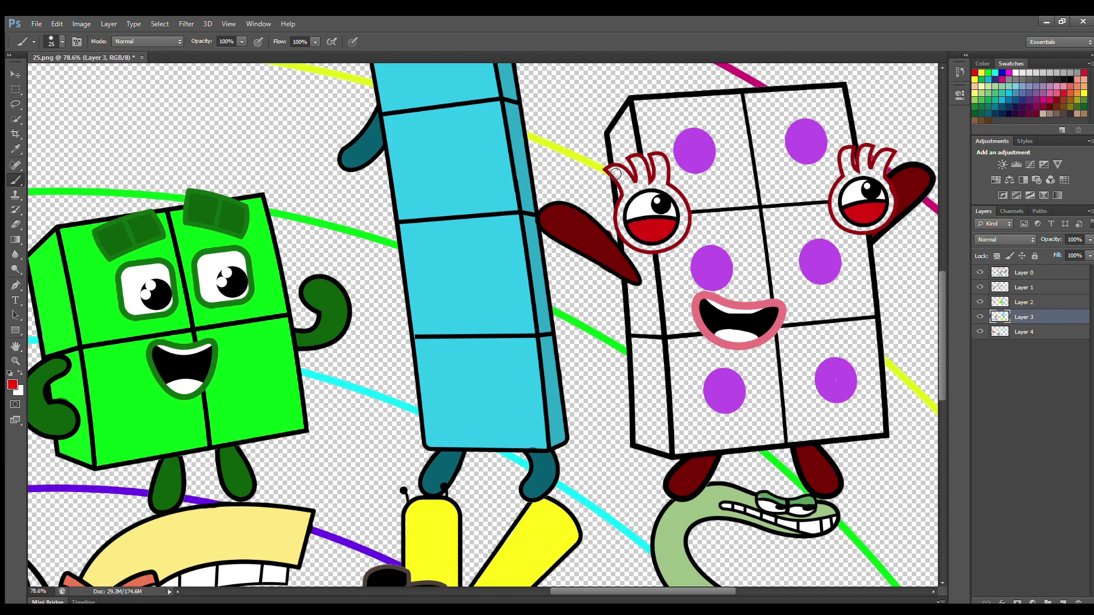
mouse_move(626, 206)
left_mouse_down()
mouse_move(625, 234)
mouse_move(659, 246)
mouse_move(680, 231)
mouse_move(674, 196)
mouse_move(686, 217)
left_mouse_up()
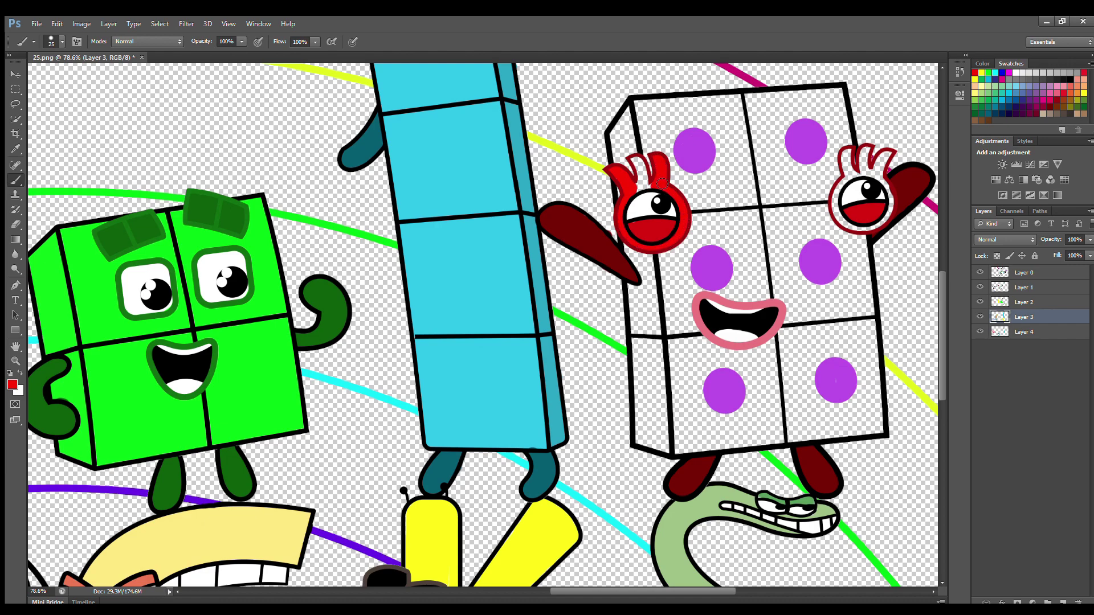
mouse_move(851, 172)
left_mouse_down()
mouse_move(842, 222)
mouse_move(876, 227)
mouse_move(892, 197)
mouse_move(886, 158)
mouse_move(865, 154)
mouse_move(875, 175)
left_mouse_up()
left_click(15, 223)
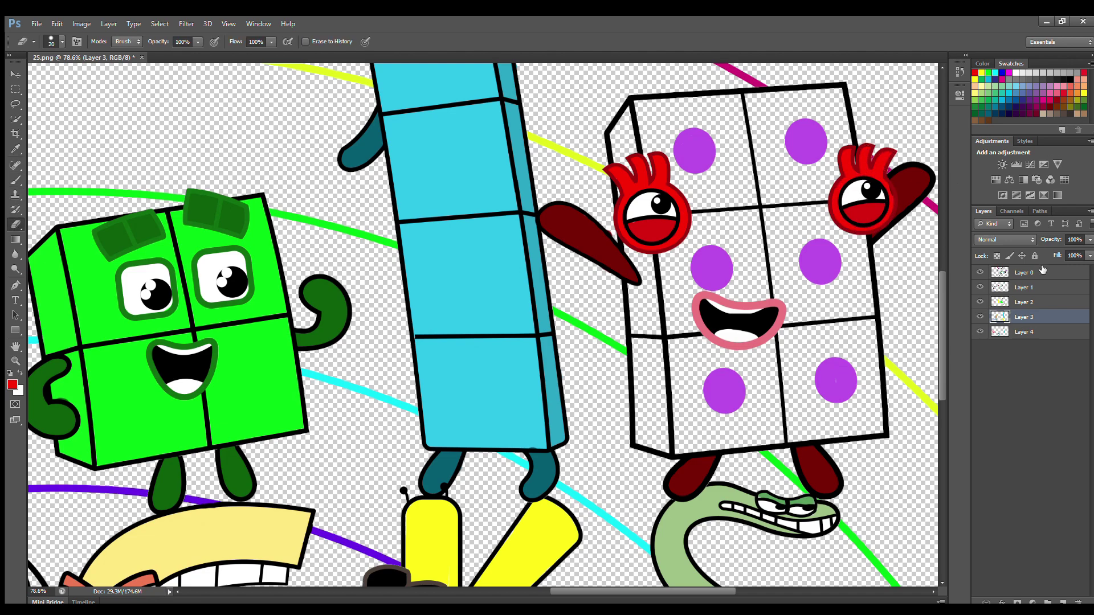
key("alt+bracketright")
key("alt+bracketright")
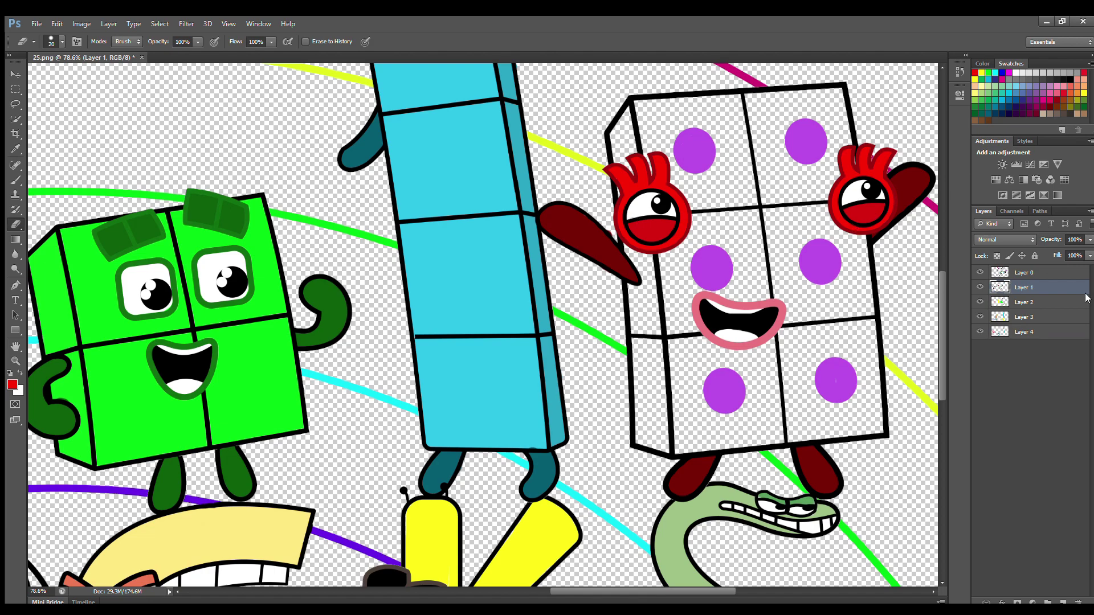
Step: Paint indigo (R 52, G 55, B 164) along the inner edges of the six-square block's front face on Layer 4
left_click(1032, 332)
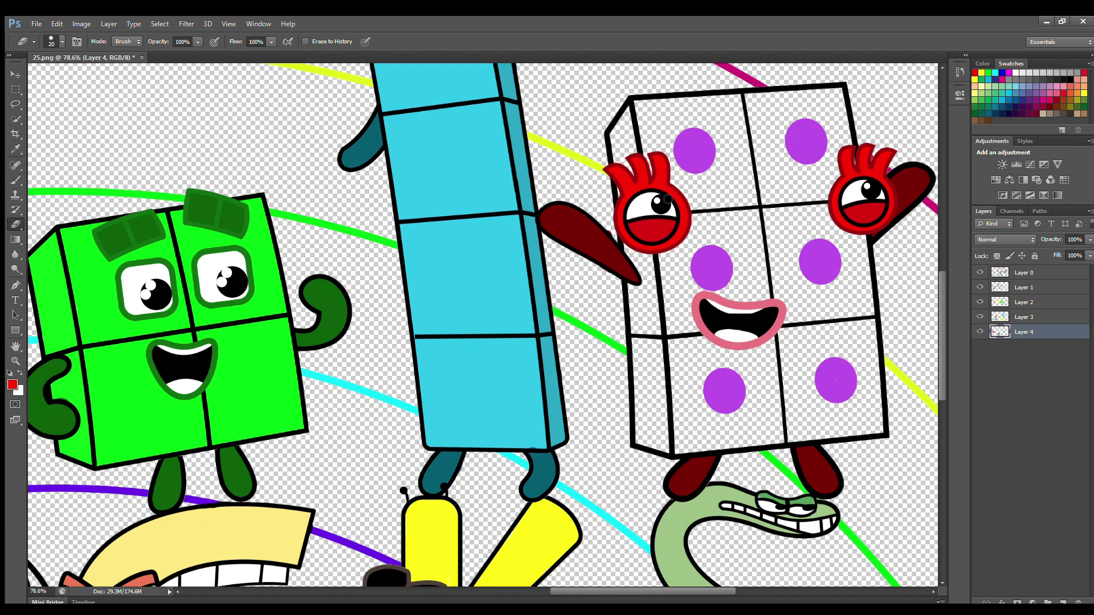
left_click(1021, 102)
left_click(982, 63)
left_click(978, 76)
key("e")
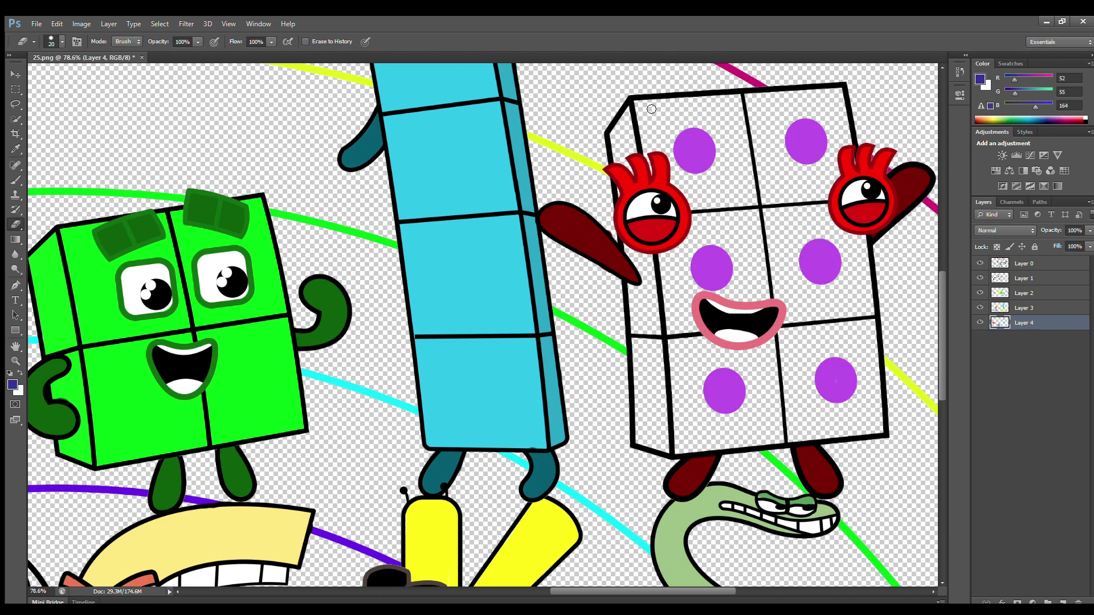
key("b")
key("bracketright")
mouse_move(639, 103)
left_mouse_down()
mouse_move(670, 259)
mouse_move(683, 451)
mouse_move(869, 433)
mouse_move(882, 410)
mouse_move(854, 183)
left_mouse_up()
Step: Fill the rest of the six-square block's front face with its indigo edge colour on Layer 4, using a larger brush
left_click(1010, 63)
left_click(1014, 77)
left_click(982, 63)
left_click(979, 79)
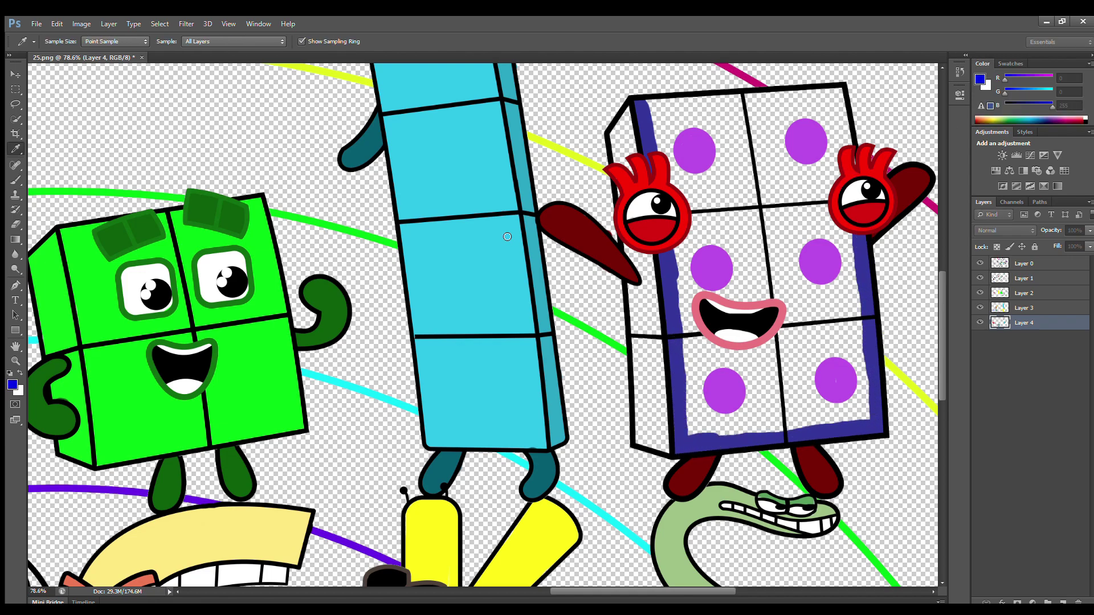
left_click(646, 163)
key("b")
key("]")
left_click(680, 269)
mouse_move(663, 157)
left_mouse_down()
mouse_move(686, 305)
mouse_move(794, 430)
mouse_move(853, 230)
mouse_move(840, 102)
mouse_move(655, 116)
mouse_move(718, 119)
left_mouse_up()
key("bracketright")
key("bracketright")
key("bracketright")
mouse_move(738, 172)
left_mouse_down()
mouse_move(695, 176)
mouse_move(831, 193)
mouse_move(741, 256)
mouse_move(713, 299)
mouse_move(718, 314)
mouse_move(851, 387)
mouse_move(717, 425)
mouse_move(820, 416)
left_mouse_up()
Step: Paint the six-square block's side face dark indigo (R 40, G 40, B 144) on a new layer, and make Layer 1 active
left_click(1062, 602)
key("i")
key("b")
mouse_move(619, 111)
left_mouse_down()
mouse_move(661, 436)
mouse_move(678, 452)
left_mouse_up()
left_click(1023, 278)
left_click(15, 224)
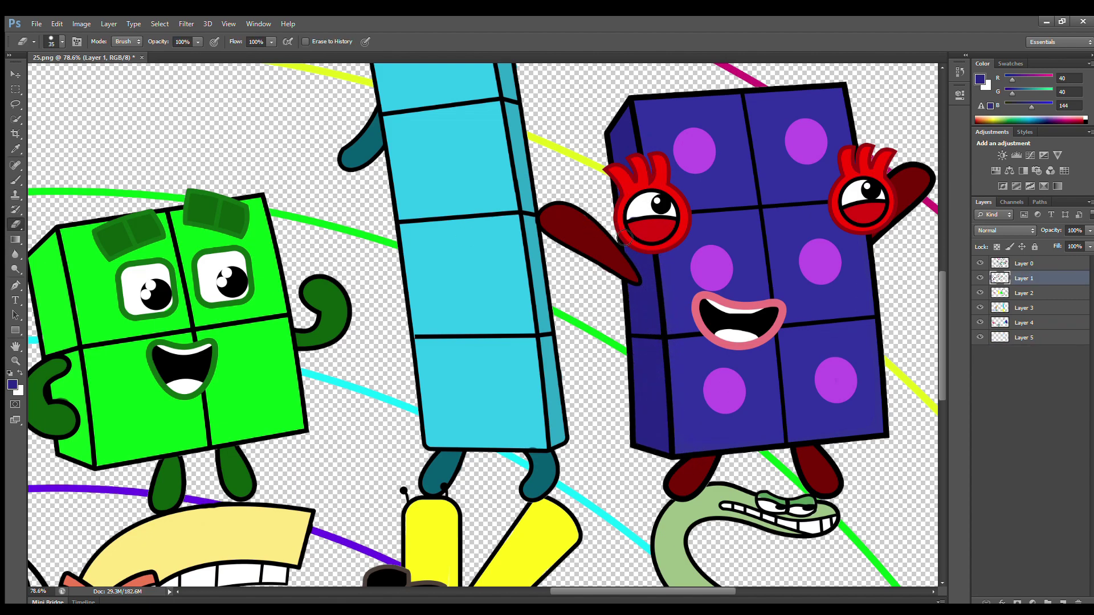
left_click(16, 180)
Step: Add a new layer at the bottom of the stack and paint red (R 219, G 1, B 0) along the outermost rainbow arc
key("ctrl+0")
left_click(1062, 601)
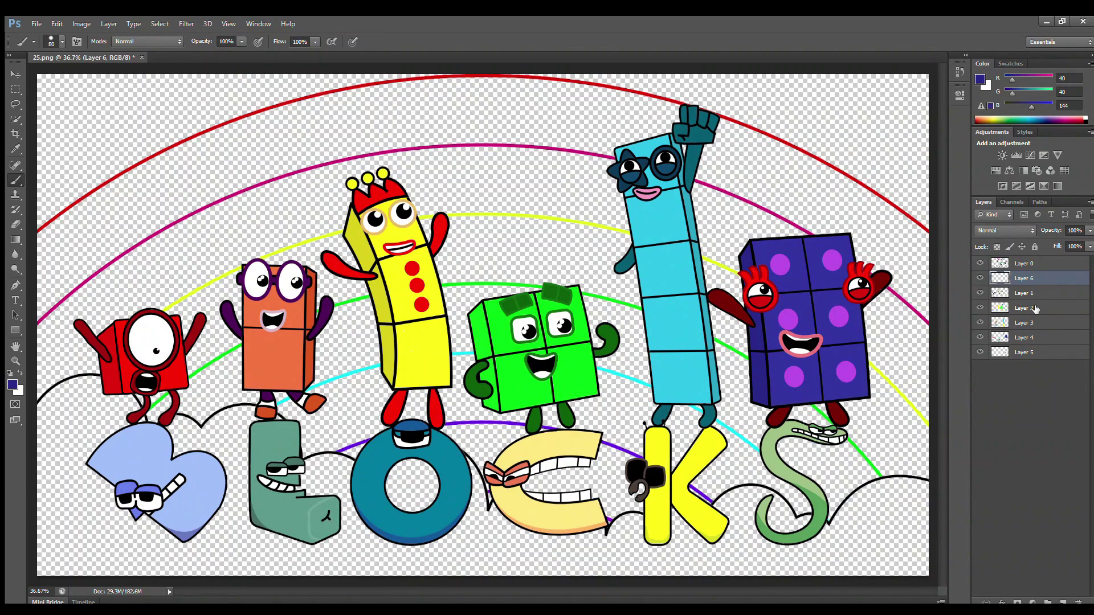
left_click_drag(1035, 278, 1040, 378)
left_click(129, 149, "alt")
mouse_move(41, 239)
left_mouse_down()
mouse_move(263, 118)
mouse_move(510, 86)
mouse_move(556, 105)
mouse_move(601, 97)
mouse_move(684, 106)
mouse_move(747, 129)
mouse_move(828, 168)
mouse_move(933, 249)
left_mouse_up()
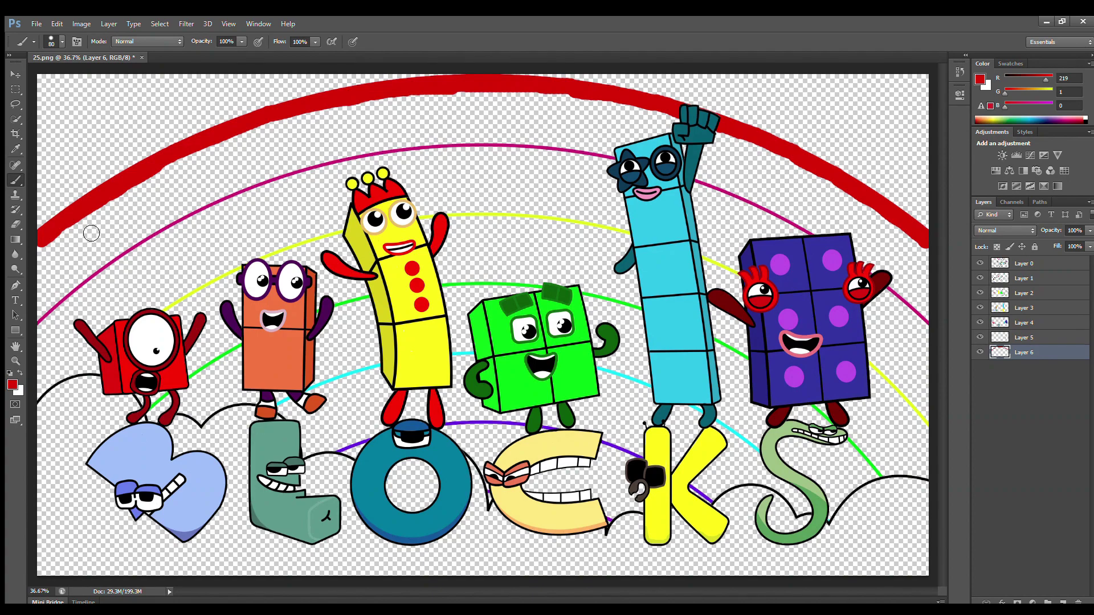
Step: Paint red above the magenta arc and fill the band up to the red arc across the rainbow's left and middle part
left_click_drag(39, 319, 136, 242)
key("e")
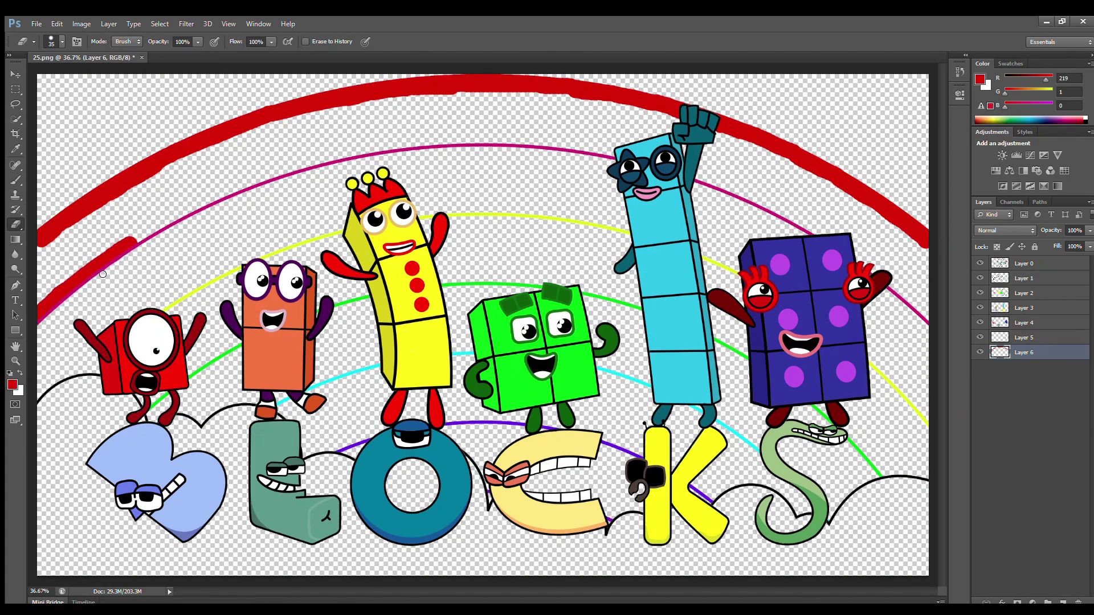
scroll(100, 276, "up", 3)
left_click_drag(940, 352, 940, 336)
left_click(16, 180)
mouse_move(147, 271)
left_mouse_down()
mouse_move(452, 162)
mouse_move(613, 143)
mouse_move(792, 159)
left_mouse_up()
key("e")
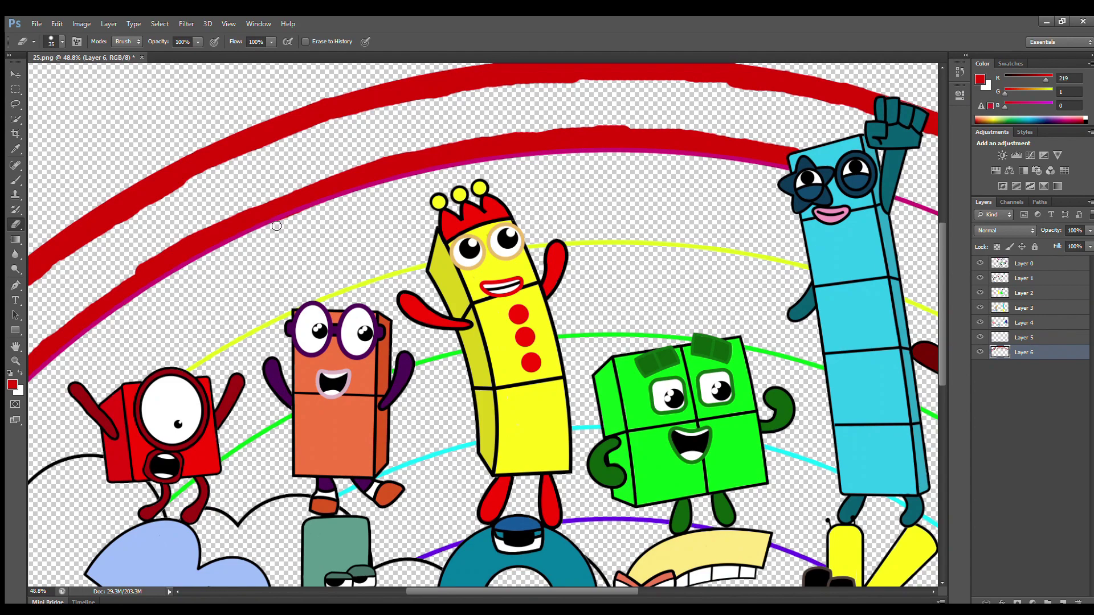
key("b")
key("bracketright")
key("bracketright")
mouse_move(891, 133)
left_mouse_down()
mouse_move(741, 111)
mouse_move(616, 114)
mouse_move(267, 151)
mouse_move(43, 319)
mouse_move(296, 175)
left_mouse_up()
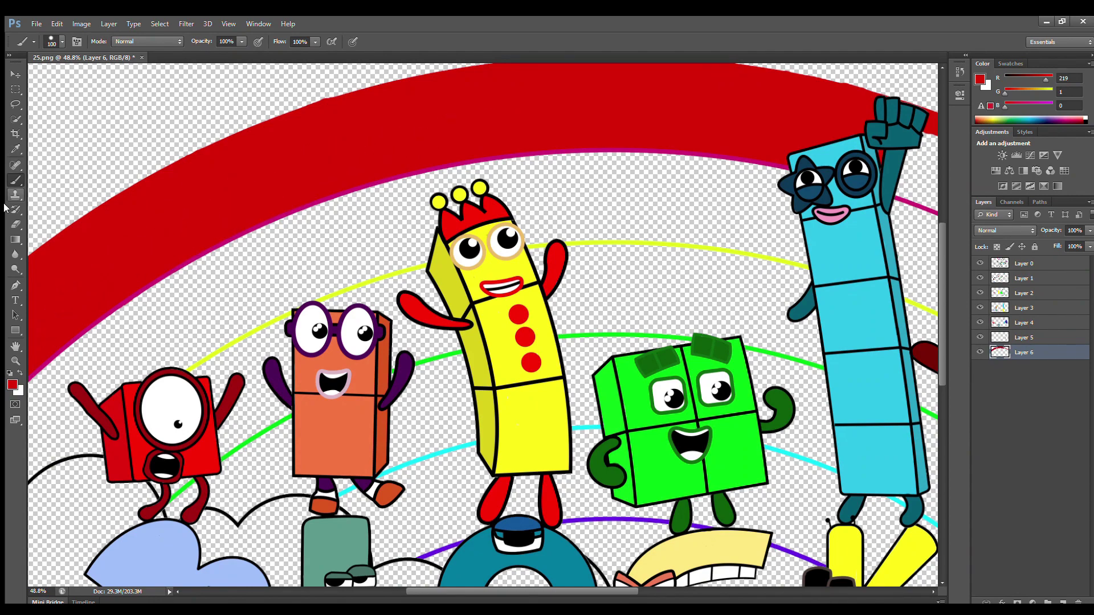
Step: Fill the rest of the red band at the rainbow's right end, between the red and magenta arcs, on Layer 6
key("e")
key("b")
left_click_drag(523, 590, 595, 590)
mouse_move(621, 177)
left_mouse_down()
mouse_move(850, 295)
mouse_move(880, 328)
left_mouse_up()
key("bracketright")
key("bracketright")
key("bracketright")
key("bracketright")
mouse_move(627, 136)
left_mouse_down()
mouse_move(701, 197)
mouse_move(943, 345)
left_mouse_up()
key("e")
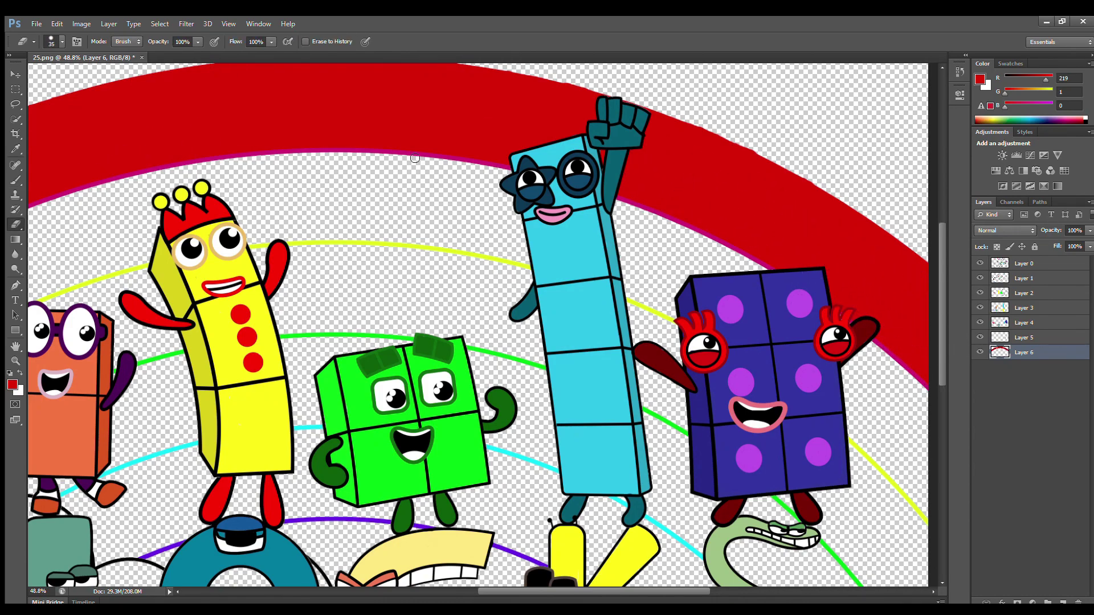
Step: Fill the rainbow band between the yellow and green arcs with yellow (R 224, G 255, B 4) on Layer 6
key("b")
left_click(882, 472, "alt")
mouse_move(43, 305)
left_mouse_down()
mouse_move(260, 263)
mouse_move(398, 267)
mouse_move(679, 340)
left_mouse_up()
left_click_drag(849, 463, 926, 550)
left_click_drag(941, 343, 942, 363)
mouse_move(120, 299)
left_mouse_down()
mouse_move(436, 262)
mouse_move(655, 336)
mouse_move(786, 421)
mouse_move(848, 484)
mouse_move(871, 484)
mouse_move(922, 521)
mouse_move(915, 500)
mouse_move(644, 284)
mouse_move(454, 247)
mouse_move(433, 225)
mouse_move(156, 266)
left_mouse_up()
key("bracketright")
key("bracketright")
key("bracketright")
key("bracketright")
key("bracketright")
scroll(176, 273, "left", 5)
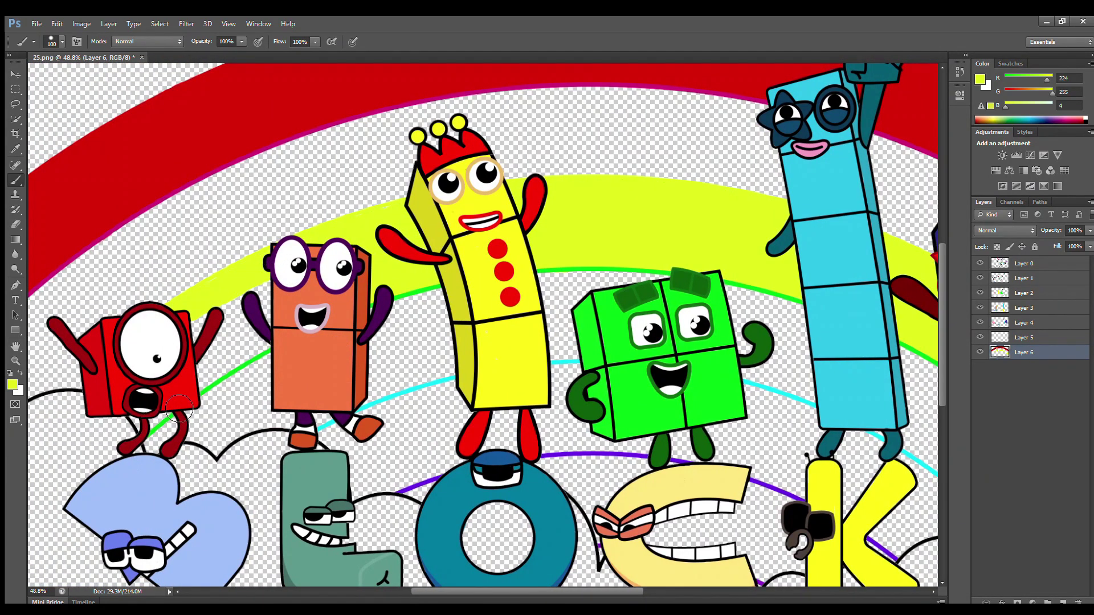
mouse_move(202, 388)
left_mouse_down()
mouse_move(264, 348)
mouse_move(214, 354)
mouse_move(264, 308)
left_mouse_up()
key("bracketright")
key("bracketright")
key("bracketright")
key("bracketright")
Step: Paint cyan (R 18, G 234, B 255) along the cyan arc and just above the purple arc in the rainbow's left half
left_click(390, 398)
left_click(15, 180)
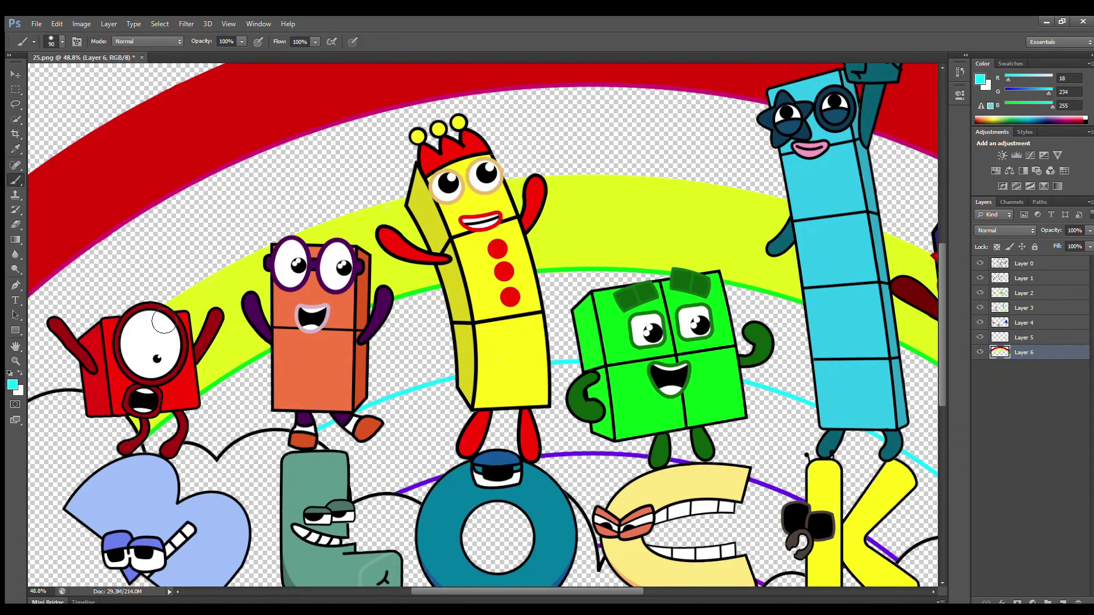
left_click_drag(347, 428, 466, 389)
left_click_drag(351, 491, 450, 464)
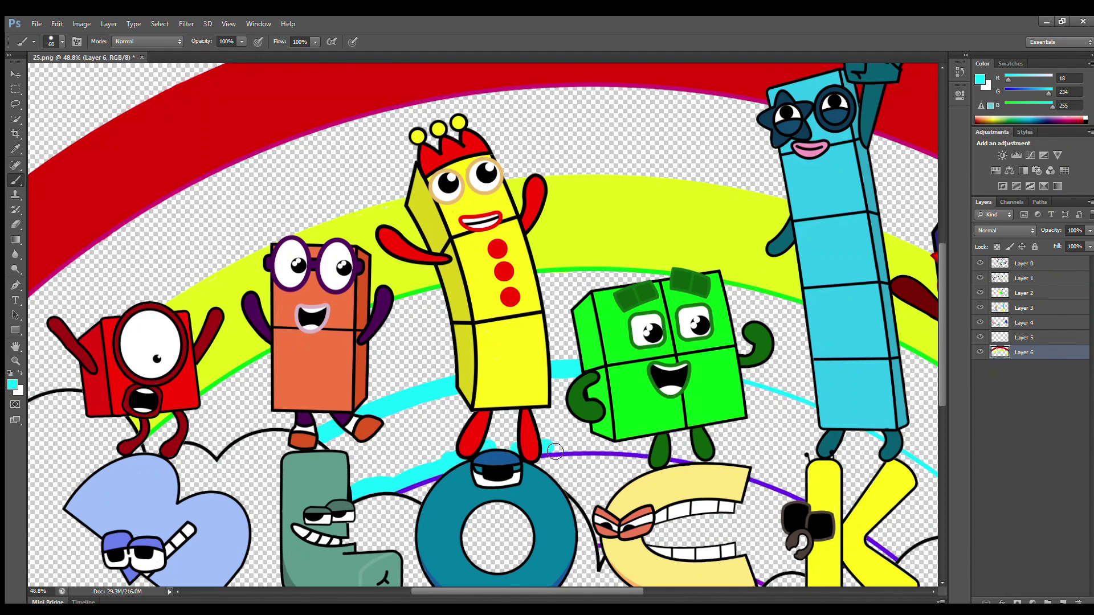
left_click_drag(553, 450, 673, 457)
Step: Extend the cyan edges to the rainbow's right end and fill the whole band between the cyan and purple arcs
scroll(446, 405, "down", 1)
left_click_drag(512, 587, 538, 586)
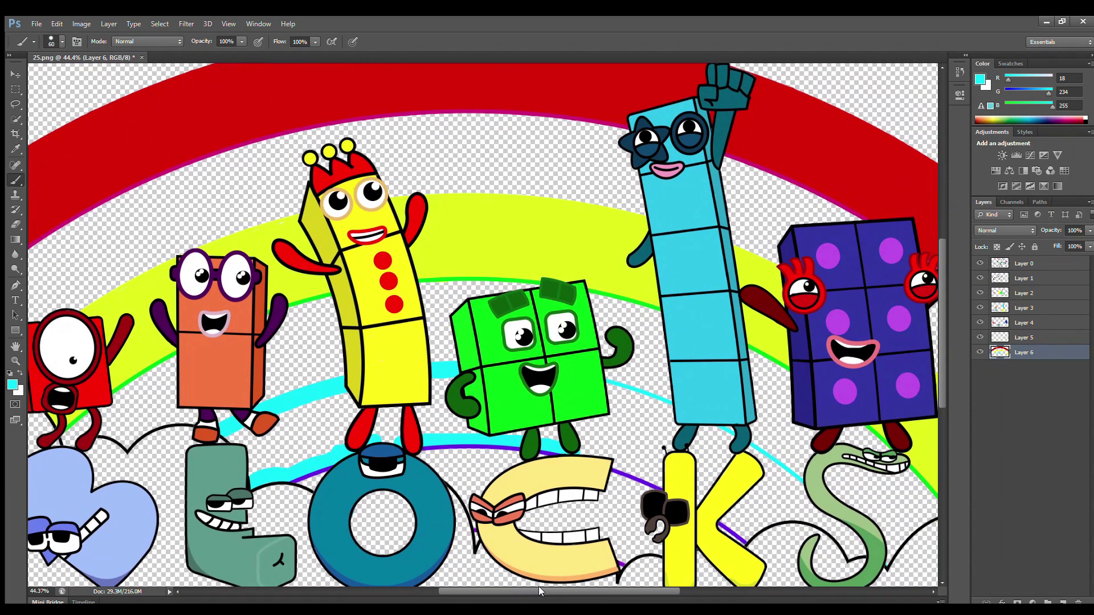
mouse_move(620, 469)
left_mouse_down()
mouse_move(750, 539)
mouse_move(757, 527)
mouse_move(813, 519)
mouse_move(855, 556)
mouse_move(859, 544)
mouse_move(757, 459)
left_mouse_up()
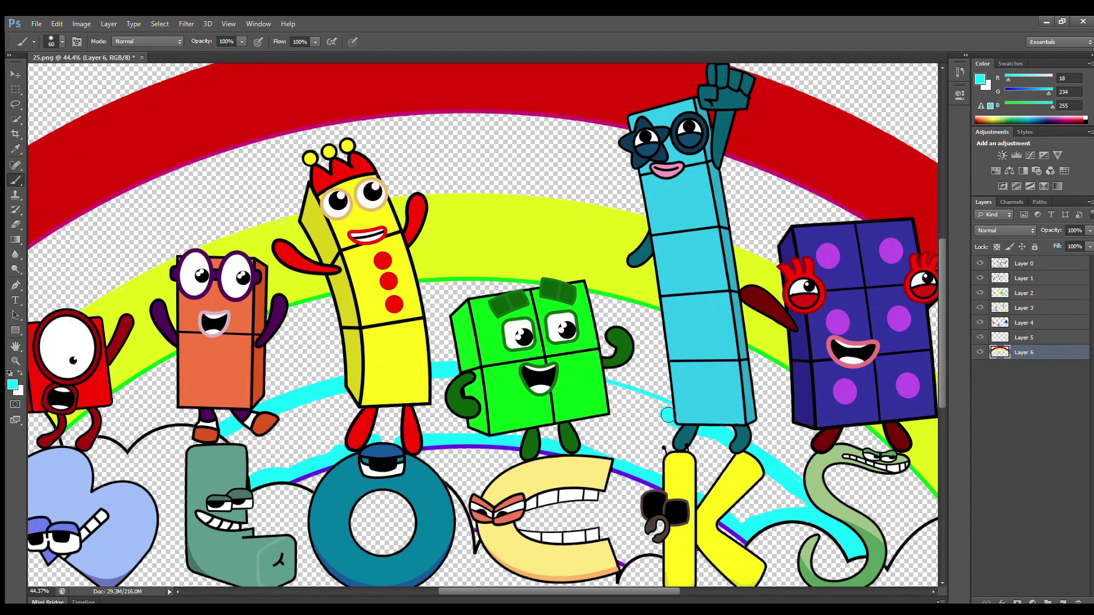
left_click_drag(668, 415, 598, 390)
mouse_move(248, 445)
left_mouse_down()
mouse_move(280, 469)
mouse_move(341, 410)
mouse_move(348, 444)
mouse_move(432, 391)
mouse_move(520, 432)
mouse_move(638, 417)
mouse_move(713, 496)
mouse_move(668, 457)
mouse_move(800, 500)
mouse_move(741, 499)
left_mouse_up()
Step: Add a layer below Layer 6 and fill the area under the purple arc, down to the clouds, with purple (R 102, G 15, B 254)
key("ctrl+shift+alt+n")
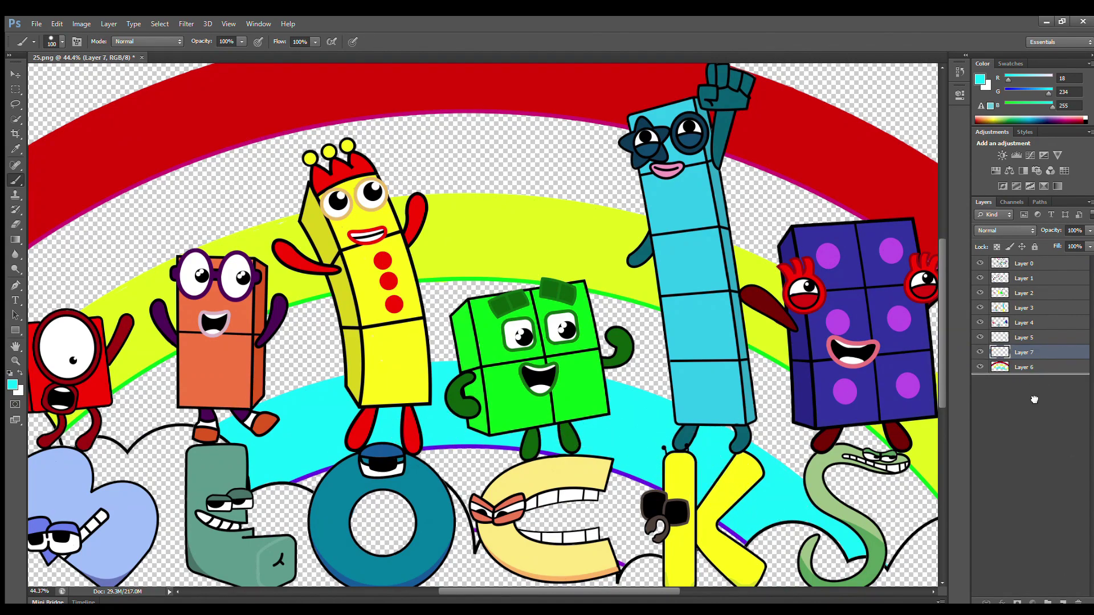
key("alt+bracketleft")
left_click(474, 531, "alt")
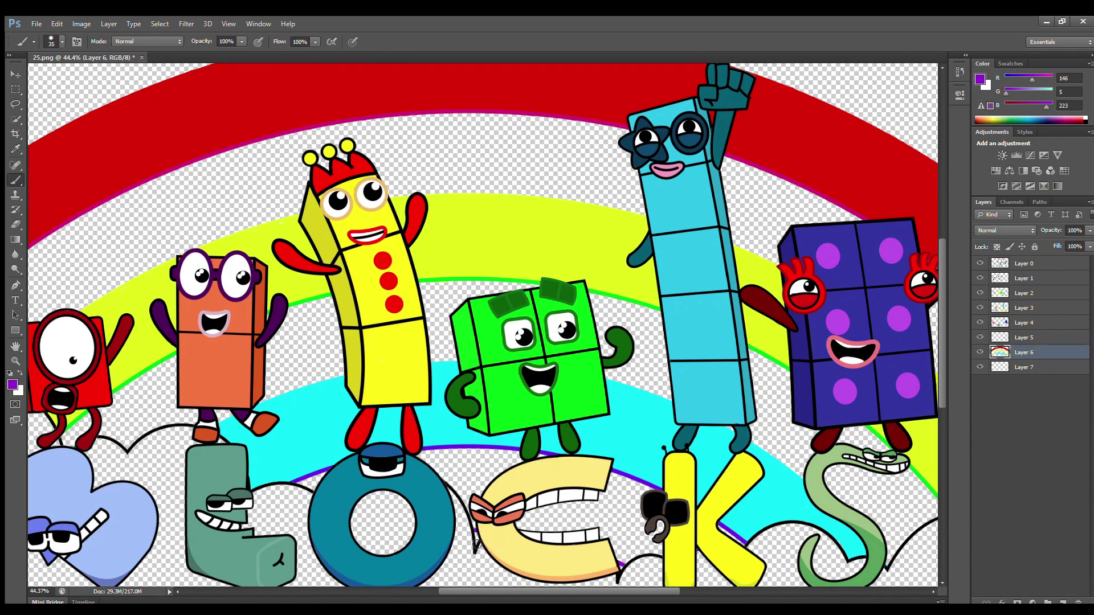
left_click(1035, 372)
key("bracketright")
left_click(300, 483, "alt")
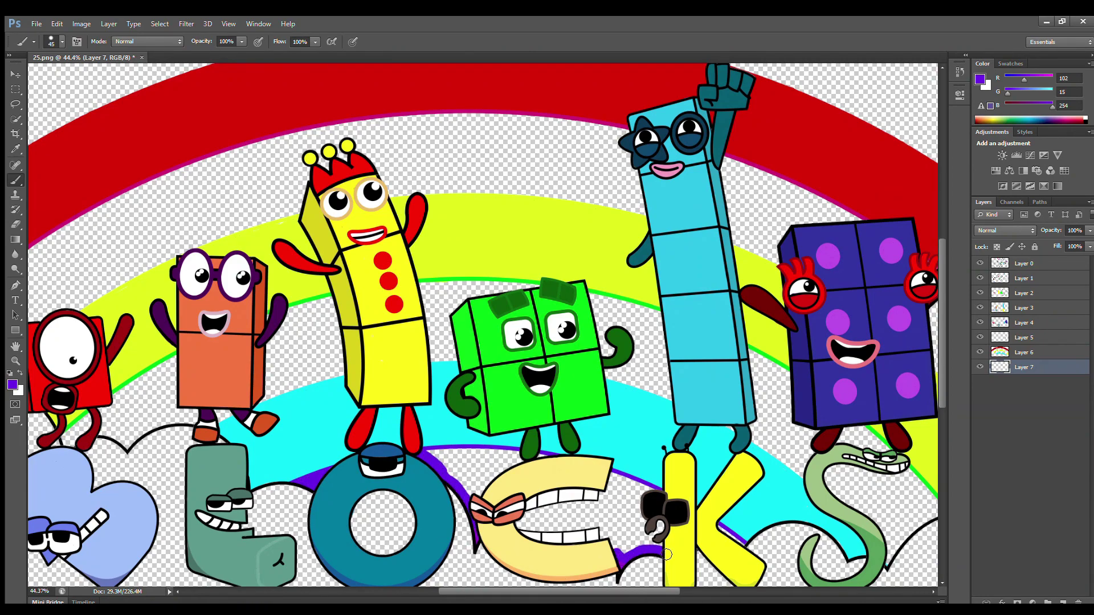
key("bracketright")
key("bracketright")
mouse_move(646, 544)
left_mouse_down()
mouse_move(595, 478)
mouse_move(437, 455)
mouse_move(457, 475)
mouse_move(635, 521)
mouse_move(587, 529)
left_mouse_up()
Step: Fill the rainbow band between the green and cyan arcs with the arc's bright green on Layer 7
left_click(77, 420, "alt")
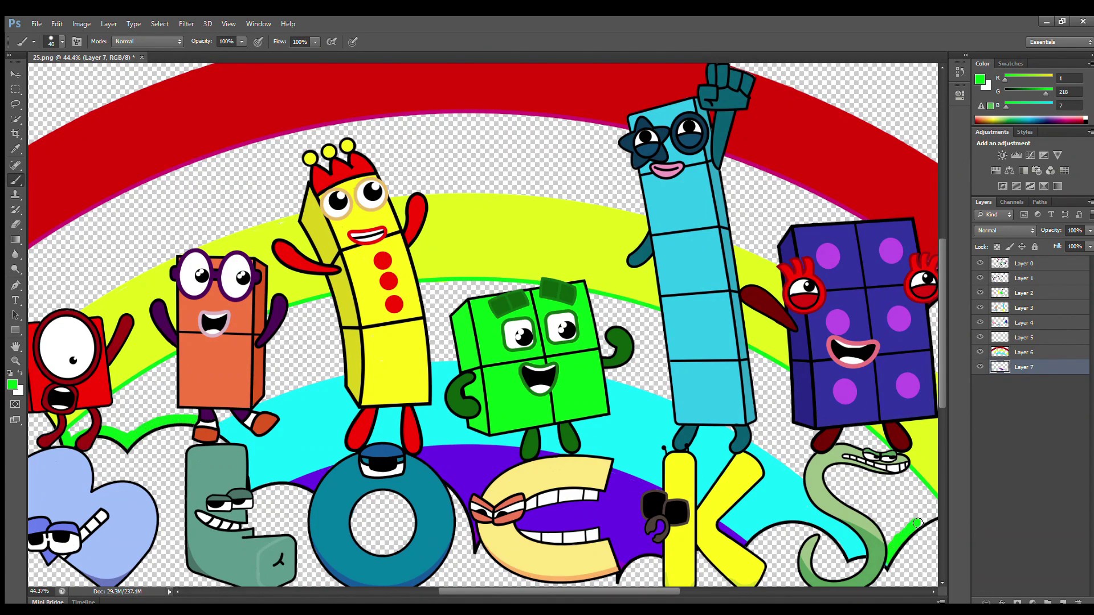
left_click_drag(605, 591, 611, 590)
mouse_move(57, 434)
left_mouse_down()
mouse_move(143, 373)
mouse_move(490, 288)
mouse_move(752, 367)
mouse_move(881, 536)
mouse_move(670, 410)
mouse_move(344, 370)
mouse_move(114, 414)
mouse_move(222, 367)
mouse_move(723, 376)
mouse_move(900, 512)
mouse_move(797, 473)
left_mouse_up()
key("bracketright")
key("bracketright")
key("bracketright")
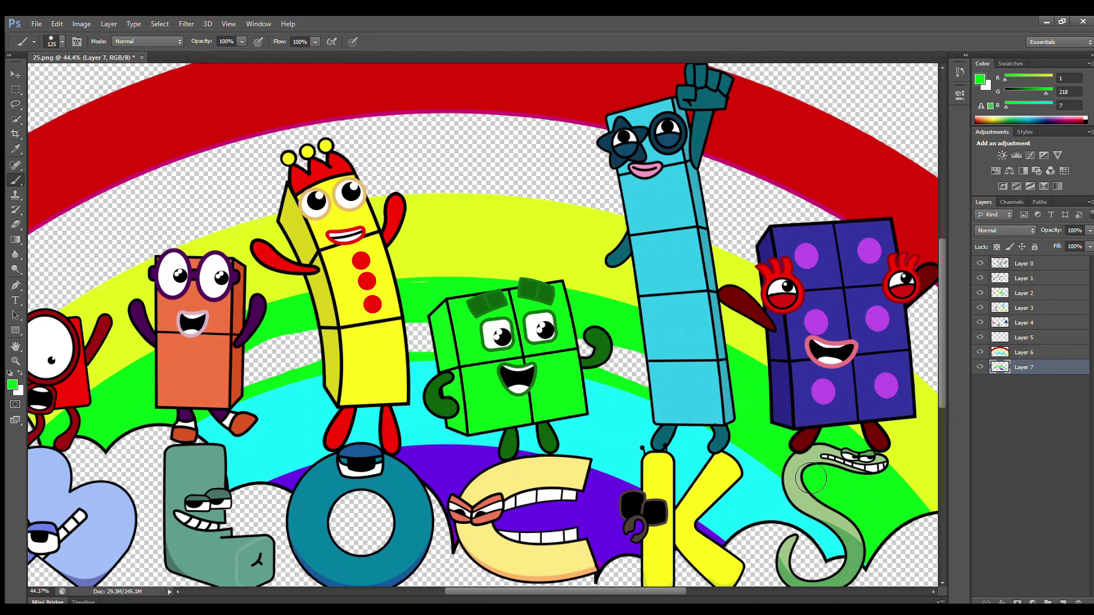
key("alt+bracketright")
key("e")
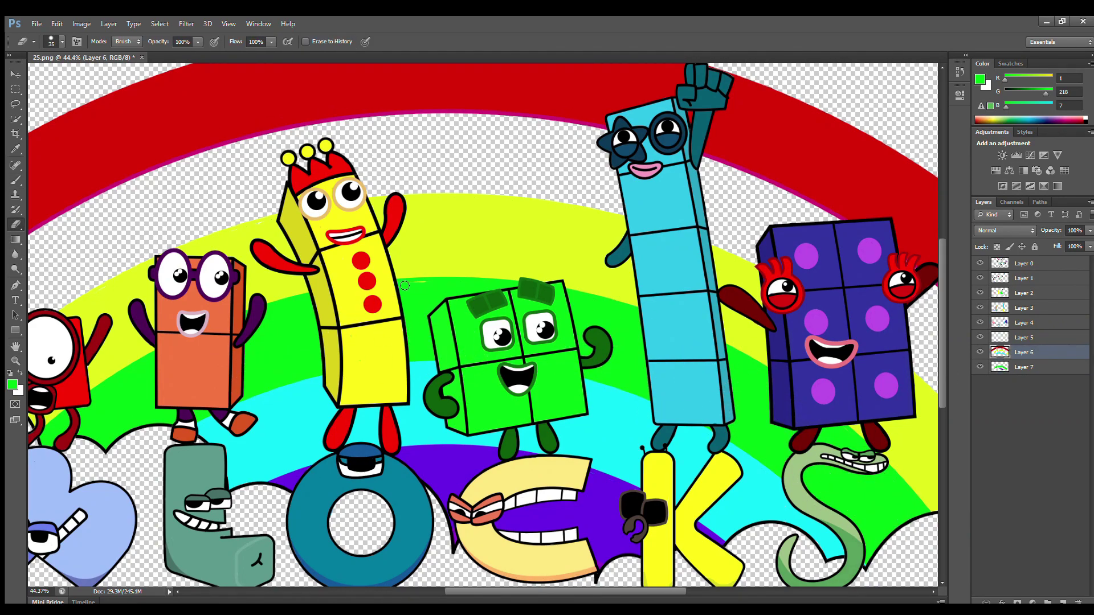
left_click(1024, 368)
Step: Fill the rainbow band between the magenta and yellow arcs with magenta (R 208, G 3, B 124) on Layer 7
key("i")
left_click(732, 164)
key("ctrl+0")
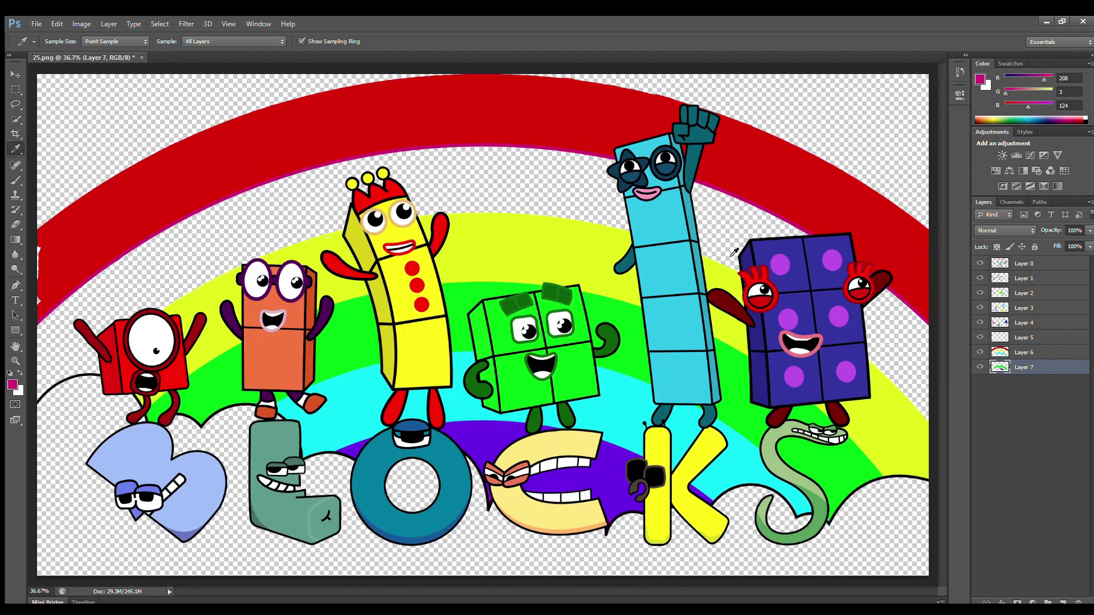
key("b")
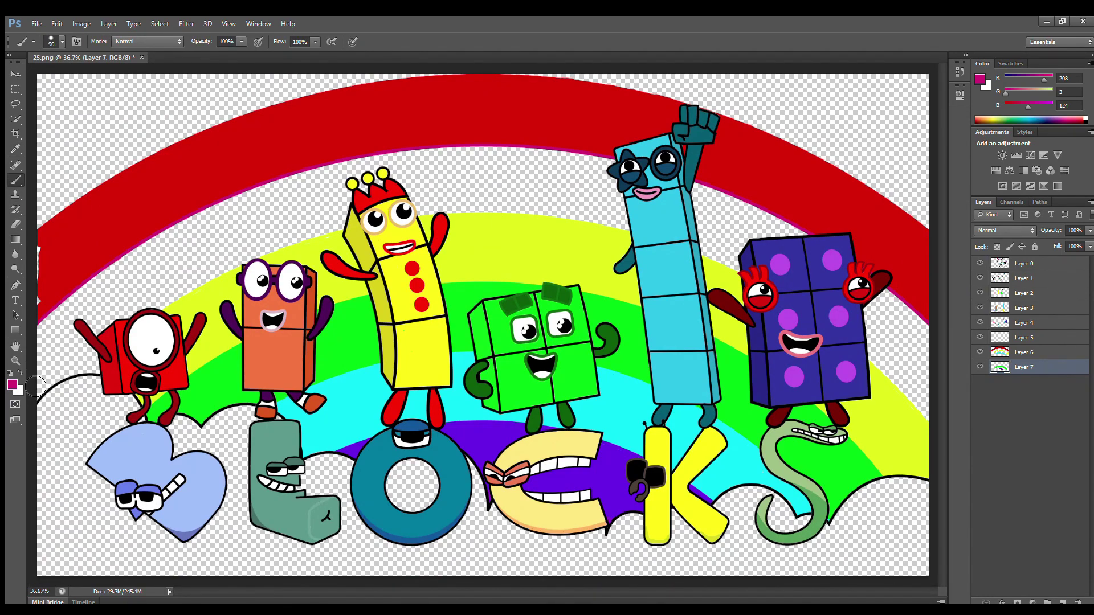
mouse_move(45, 390)
left_mouse_down()
mouse_move(90, 368)
mouse_move(45, 345)
mouse_move(52, 357)
mouse_move(46, 320)
mouse_move(97, 304)
mouse_move(90, 320)
mouse_move(207, 233)
mouse_move(391, 178)
mouse_move(596, 189)
mouse_move(629, 228)
mouse_move(456, 200)
mouse_move(257, 236)
mouse_move(101, 320)
mouse_move(268, 256)
mouse_move(596, 236)
mouse_move(564, 252)
mouse_move(707, 202)
mouse_move(875, 294)
mouse_move(940, 402)
mouse_move(727, 228)
mouse_move(916, 370)
left_mouse_up()
key("bracketright")
key("bracketright")
key("bracketright")
key("bracketright")
key("bracketright")
key("bracketright")
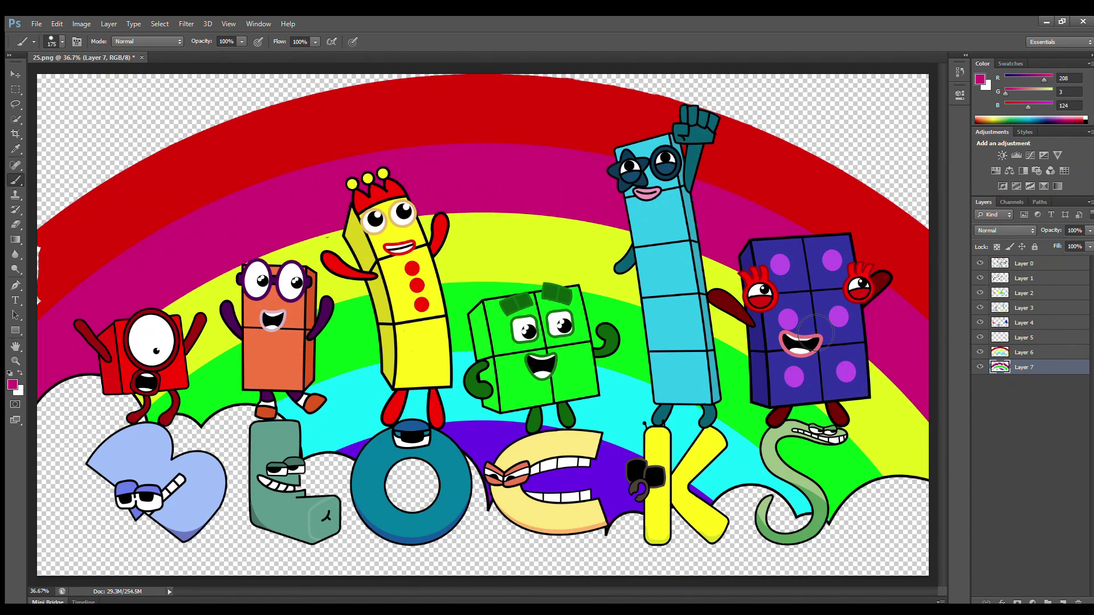
Step: Fill the uncoloured gap at the red band's left end with the band's red on Layer 6
left_click(1028, 354)
left_click(95, 200, "alt")
left_click_drag(24, 250, 22, 307)
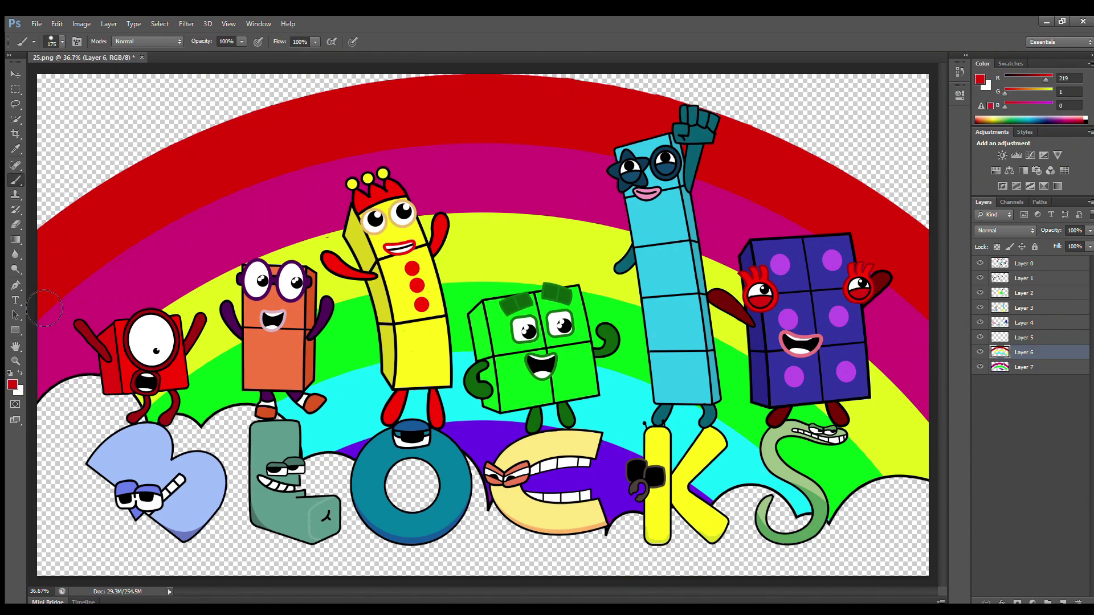
Step: Add a new layer beneath all the other layers
left_click(1032, 367)
left_click(1061, 600)
left_click_drag(1033, 367, 1036, 407)
Step: Try painting the background sky bright cyan on Layer 8
left_click(1011, 64)
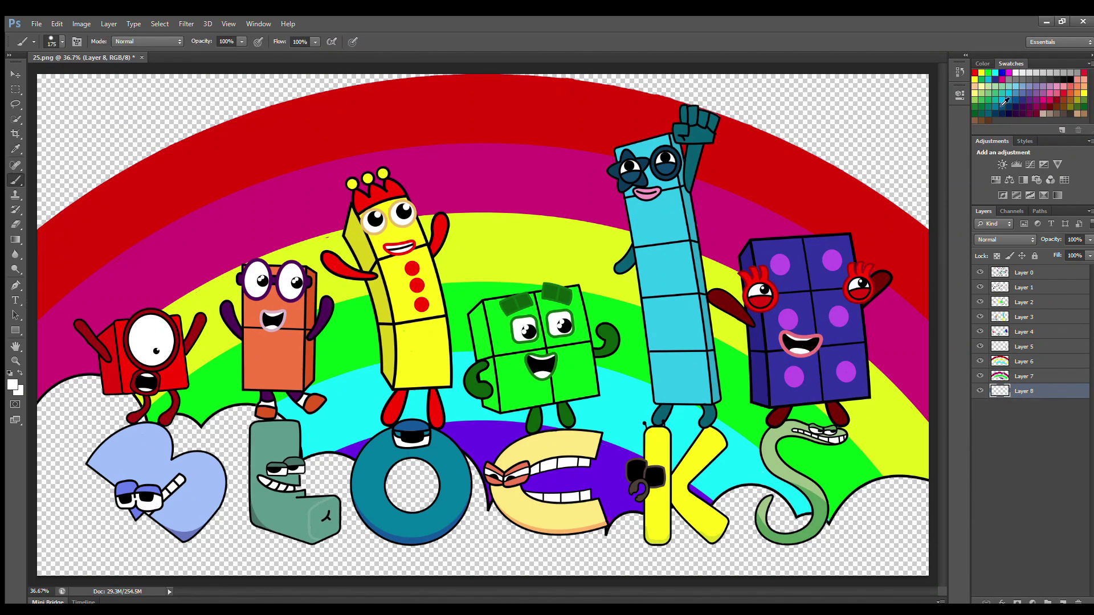
left_click(997, 73)
left_click(982, 64)
key("i")
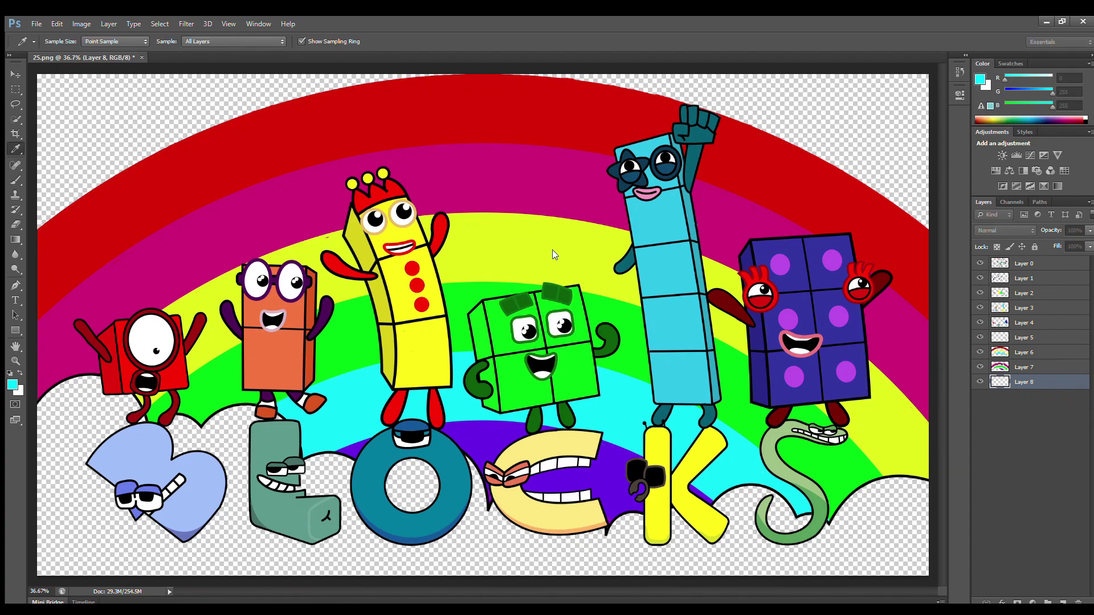
key("b")
mouse_move(153, 146)
left_mouse_down()
mouse_move(452, 98)
mouse_move(888, 143)
mouse_move(566, 122)
mouse_move(71, 219)
mouse_move(227, 450)
mouse_move(512, 501)
mouse_move(852, 495)
mouse_move(769, 561)
mouse_move(456, 550)
mouse_move(57, 564)
mouse_move(127, 510)
mouse_move(239, 515)
left_mouse_up()
Step: Paint the sky above the rainbow and below the clouds sky blue, and fill the clouds white on Layer 8
left_click(1010, 63)
left_click(1004, 103)
mouse_move(62, 99)
left_mouse_down()
mouse_move(900, 142)
mouse_move(920, 211)
left_mouse_up()
mouse_move(211, 128)
left_mouse_down()
mouse_move(69, 147)
mouse_move(131, 131)
left_mouse_up()
mouse_move(57, 398)
left_mouse_down()
mouse_move(74, 428)
mouse_move(154, 441)
mouse_move(78, 464)
mouse_move(269, 444)
mouse_move(728, 540)
mouse_move(933, 512)
mouse_move(857, 578)
mouse_move(608, 580)
mouse_move(209, 569)
mouse_move(69, 516)
mouse_move(278, 508)
mouse_move(374, 544)
mouse_move(204, 500)
mouse_move(536, 550)
left_mouse_up()
mouse_move(46, 410)
left_mouse_down()
mouse_move(73, 435)
mouse_move(479, 496)
mouse_move(625, 545)
mouse_move(934, 513)
left_mouse_up()
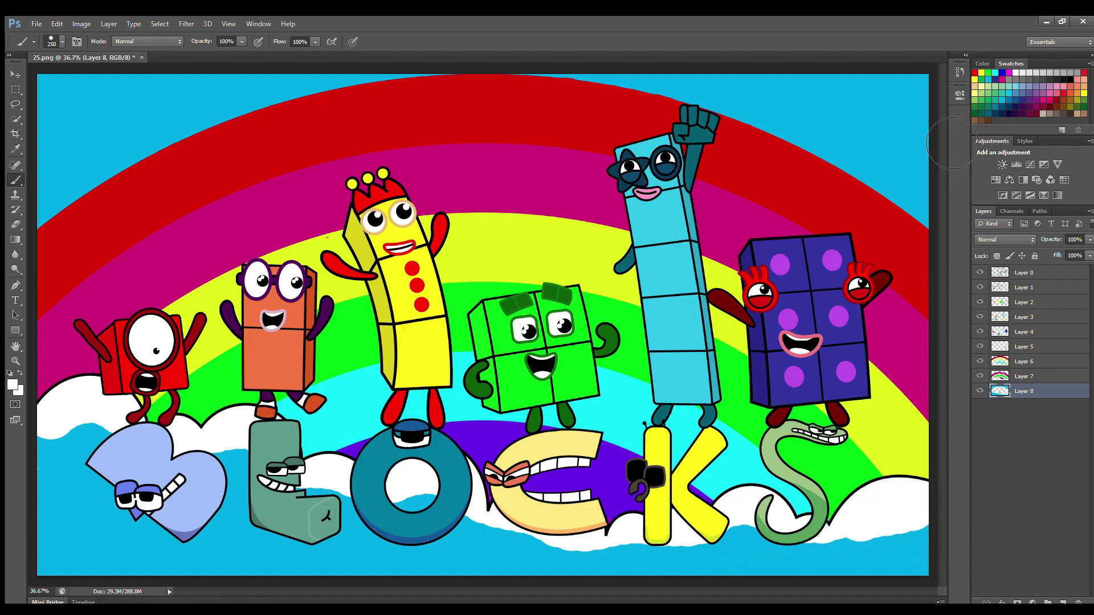
Step: Shade the lower parts of the clouds with soft pale blue (R 185, G 230, B 242) on Layer 8
left_click(982, 64)
key("i")
key("Return")
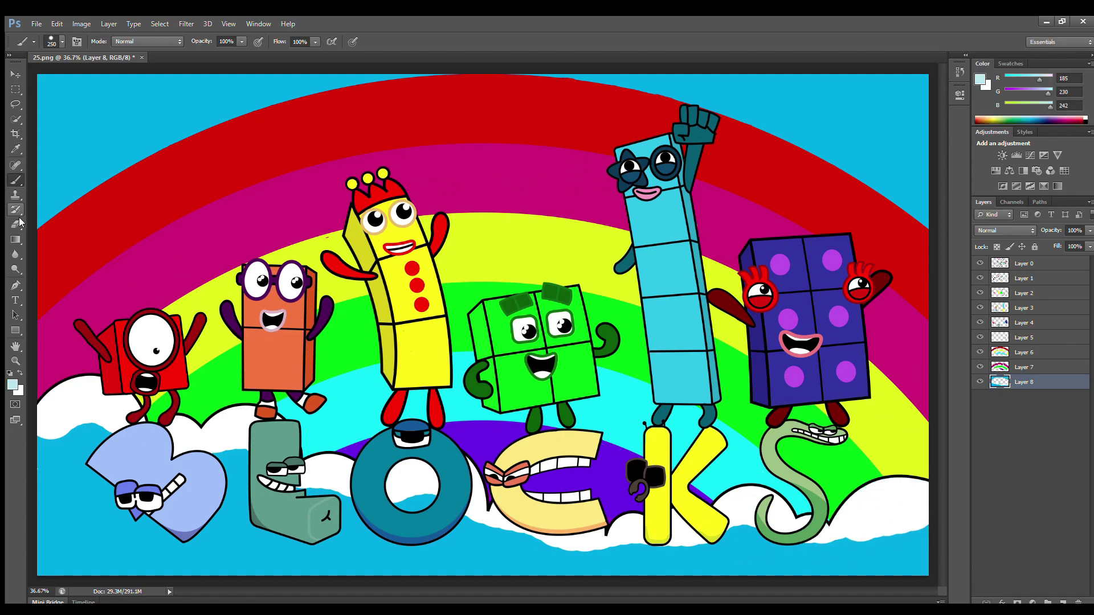
mouse_move(64, 455)
left_mouse_down()
mouse_move(118, 449)
mouse_move(159, 476)
mouse_move(264, 484)
mouse_move(380, 529)
mouse_move(642, 564)
mouse_move(789, 539)
mouse_move(813, 562)
mouse_move(932, 545)
mouse_move(838, 565)
mouse_move(533, 564)
mouse_move(347, 538)
mouse_move(155, 458)
mouse_move(59, 471)
mouse_move(281, 519)
mouse_move(376, 519)
mouse_move(617, 565)
mouse_move(929, 533)
mouse_move(424, 564)
left_mouse_up()
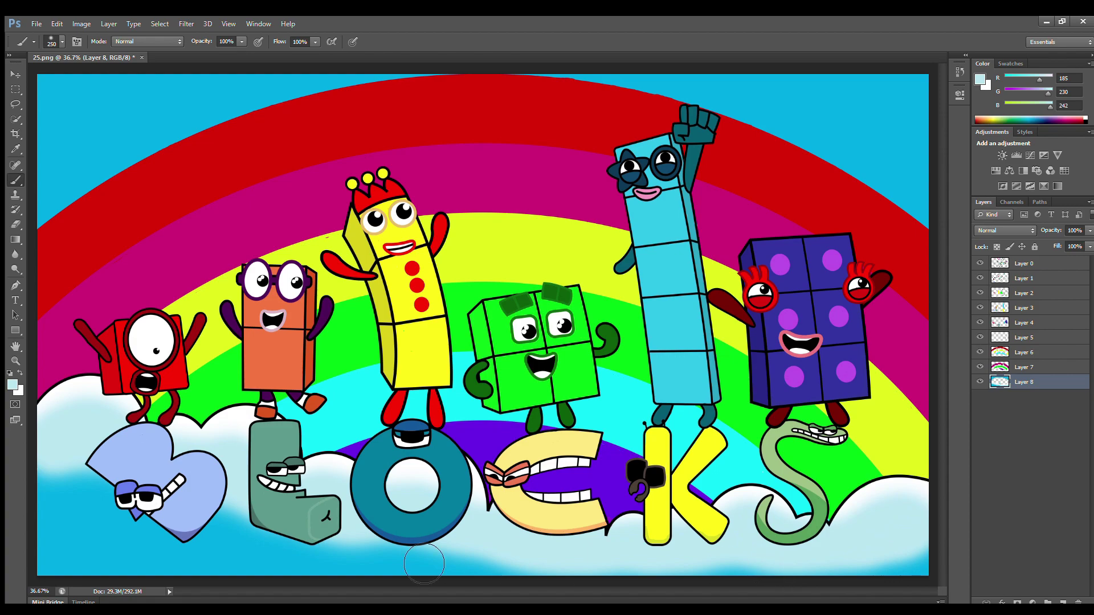
Step: Paint a soft indigo strip along the top edge of the sky on Layer 8
left_click(1005, 63)
left_click(1005, 74)
left_click(979, 63)
left_click(979, 79)
left_click(650, 168)
mouse_move(59, 94)
left_mouse_down()
mouse_move(365, 80)
mouse_move(905, 91)
mouse_move(74, 102)
mouse_move(168, 126)
mouse_move(197, 117)
left_mouse_up()
Step: Blend soft violet (R 126, G 126, B 241) below the indigo strip in both upper corners of the sky
key("i")
left_click(467, 184)
left_click(650, 168)
mouse_move(744, 119)
left_mouse_down()
mouse_move(918, 136)
mouse_move(858, 162)
left_mouse_up()
left_click_drag(183, 114, 259, 105)
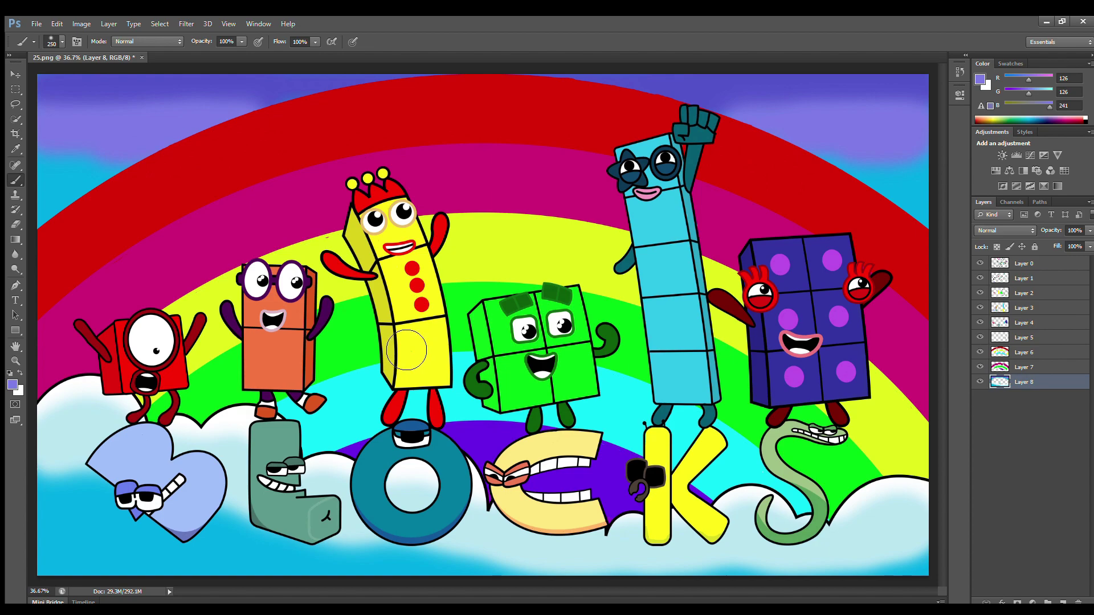